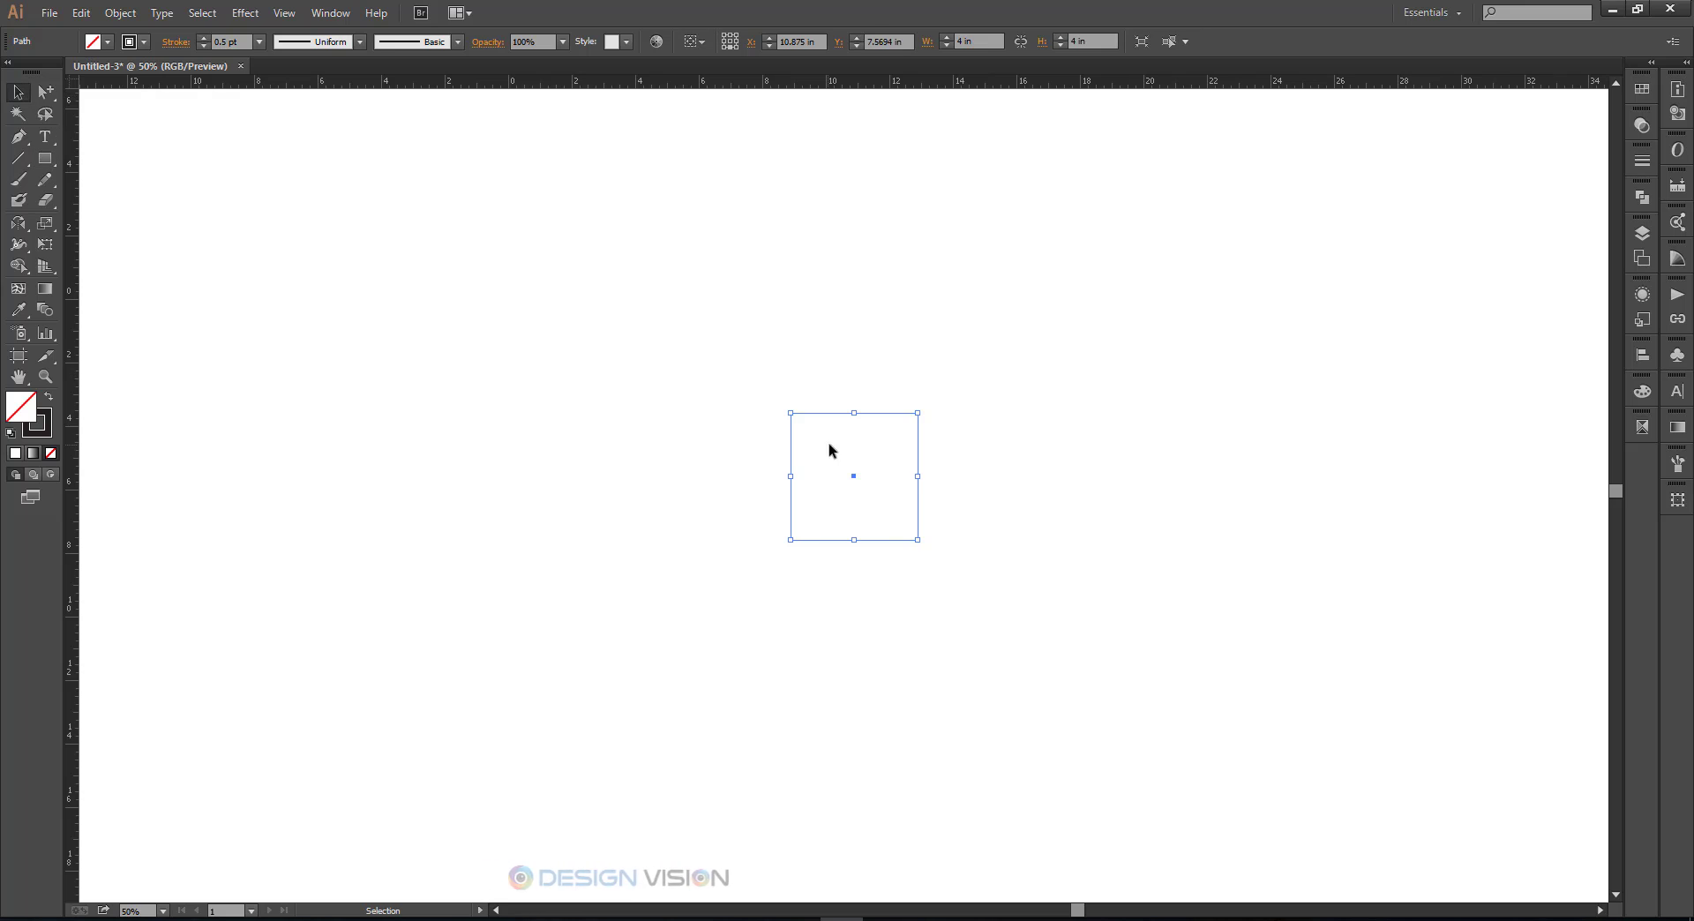
Step: Copy the 4 in square flush against its right edge and set the copy's width to 2.5 in
{"action": "left_click", "coordinate": [975, 541]}
{"action": "scroll", "coordinate": [918, 506], "scroll_direction": "up", "scroll_amount": 4}
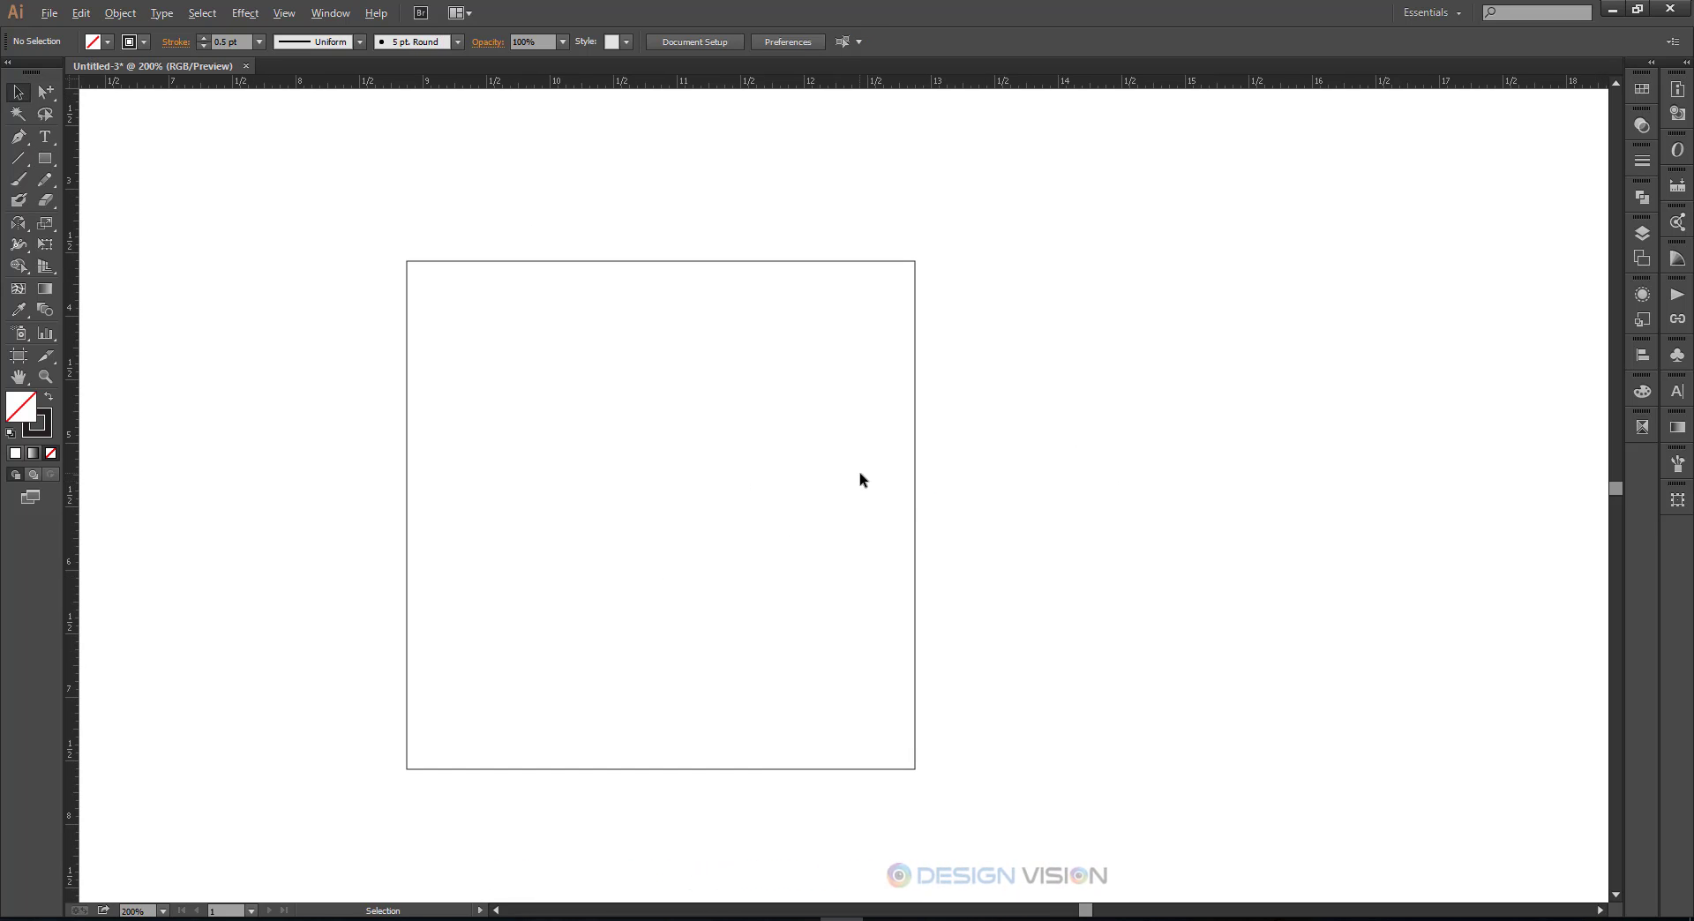
{"action": "scroll", "coordinate": [858, 480], "scroll_direction": "down", "scroll_amount": 1}
{"action": "left_click_drag", "start_coordinate": [502, 261], "coordinate": [909, 701]}
{"action": "key", "text": "a"}
{"action": "key", "text": "v"}
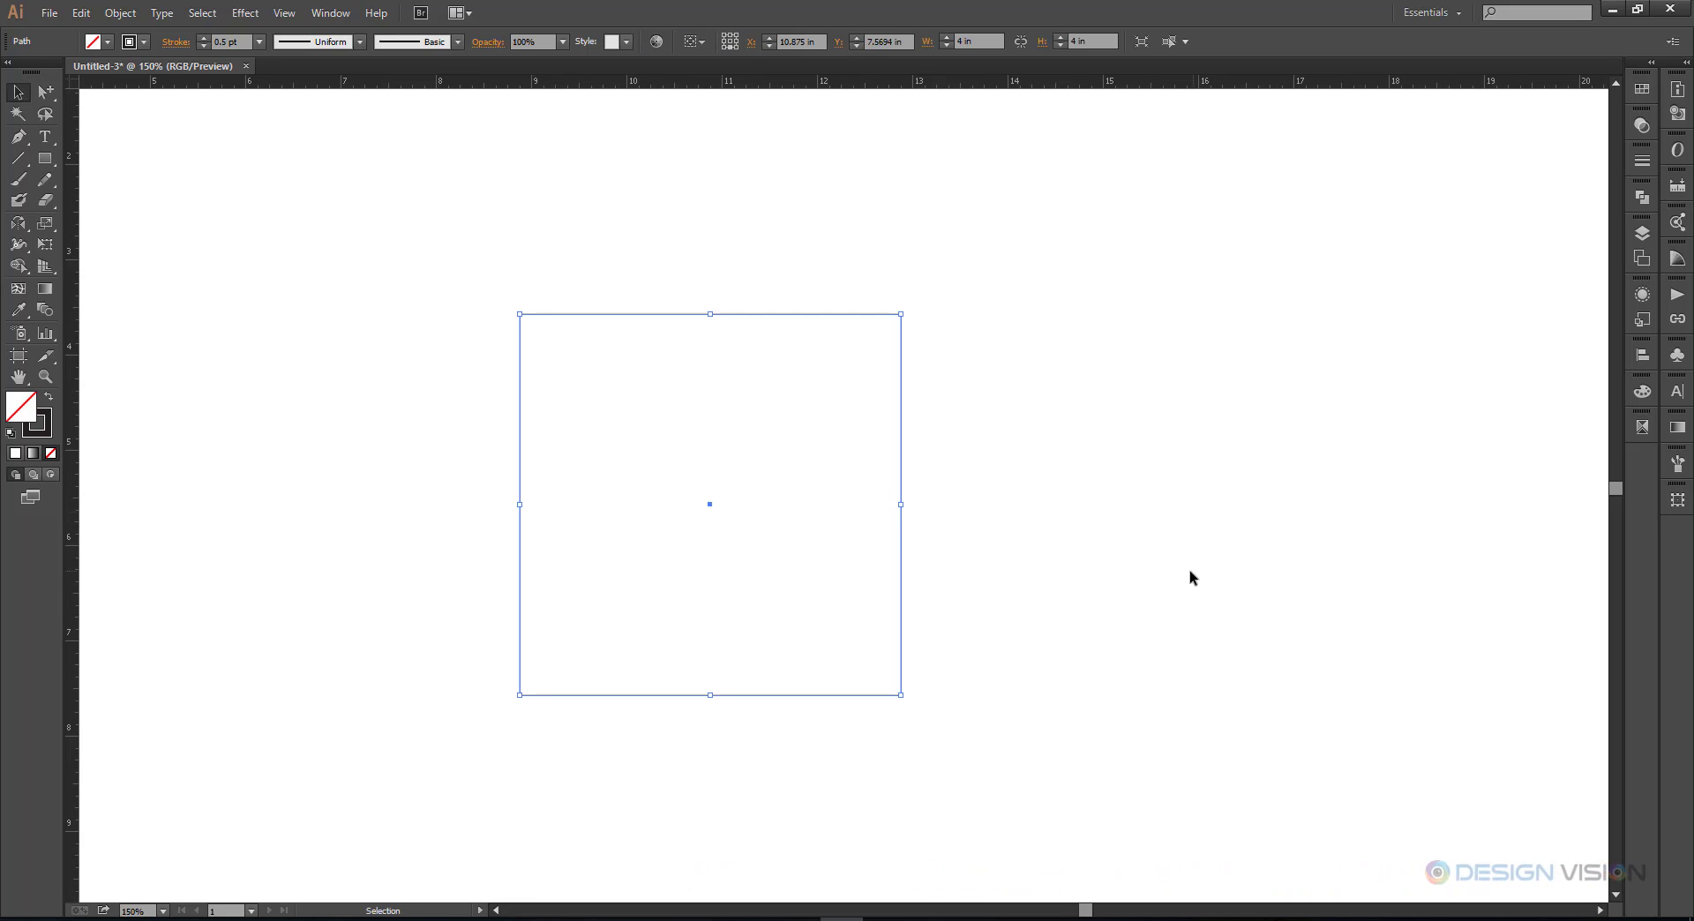
{"action": "key", "text": "v"}
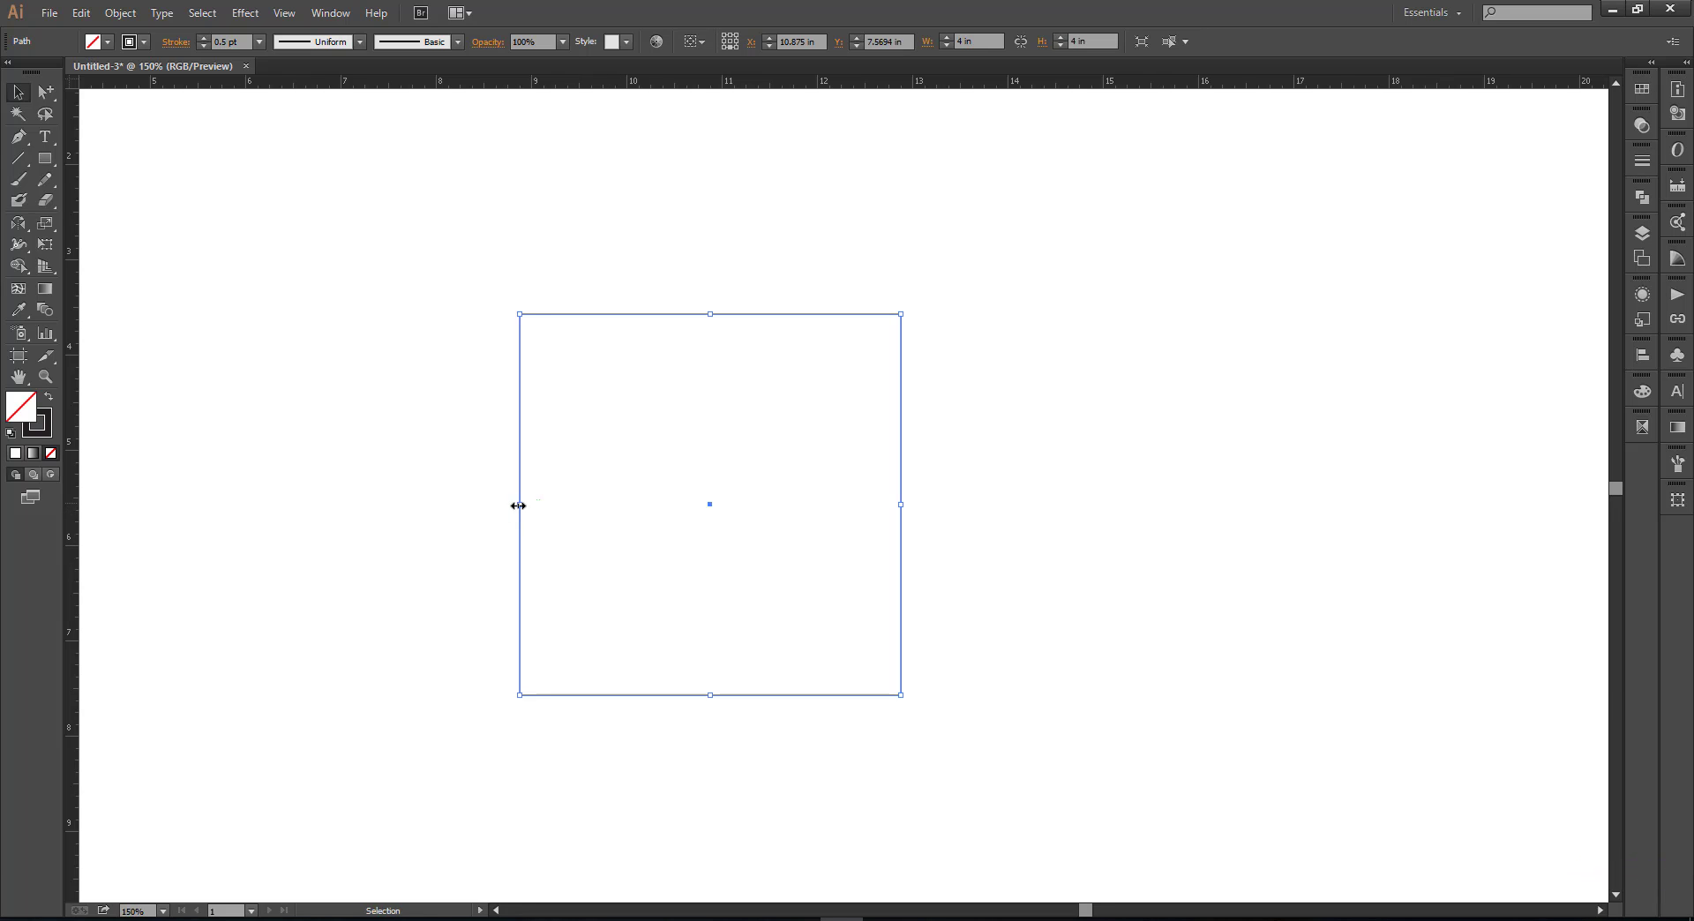
{"action": "left_click_drag", "start_coordinate": [522, 505], "coordinate": [1083, 521]}
{"action": "left_click", "coordinate": [1678, 500]}
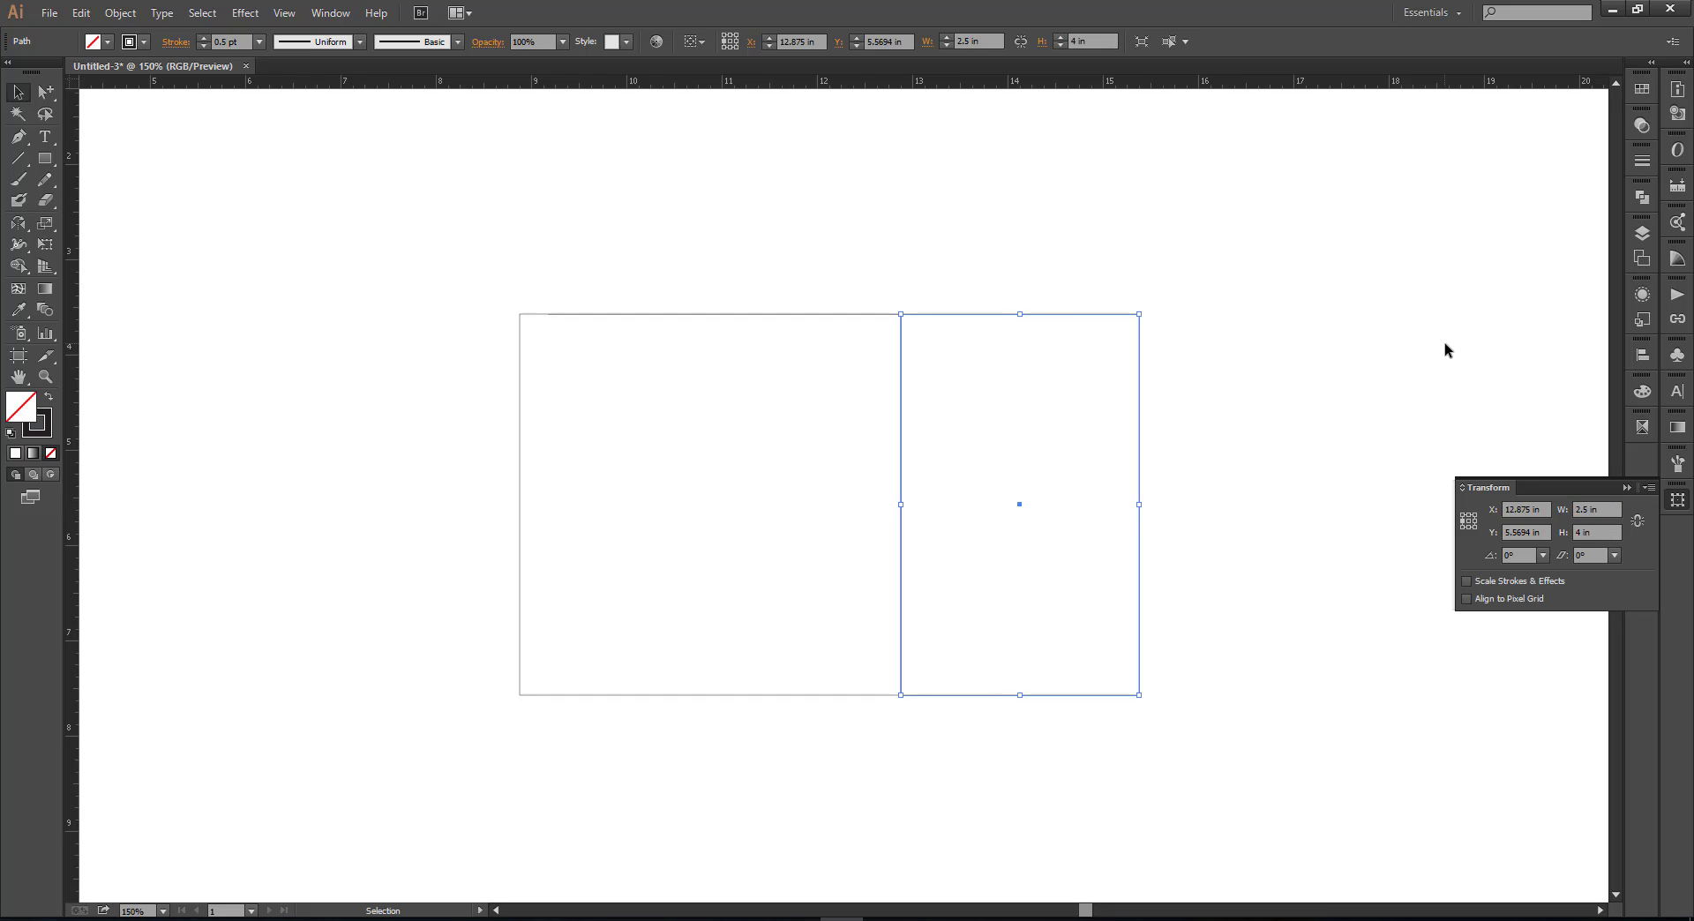
{"action": "left_click", "coordinate": [1137, 706]}
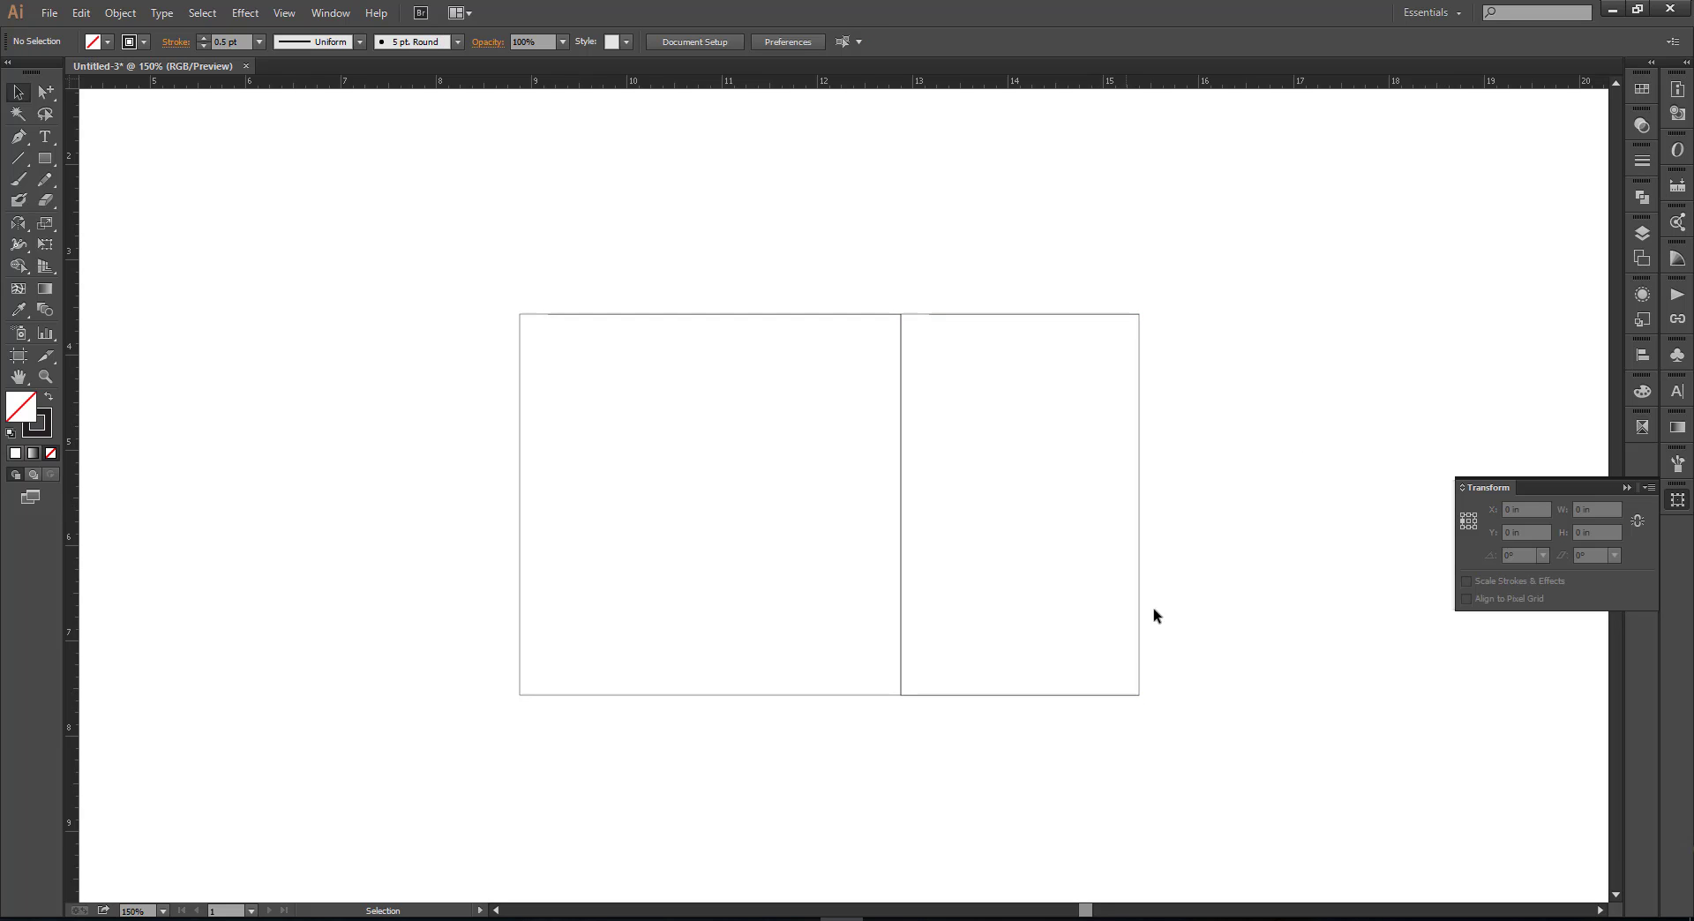
Step: Place a copy of the 2.5 in wide panel flush against the left edge of the central square
{"action": "left_click_drag", "start_coordinate": [1140, 499], "coordinate": [522, 468]}
{"action": "left_click", "coordinate": [434, 357]}
{"action": "left_click", "coordinate": [450, 314]}
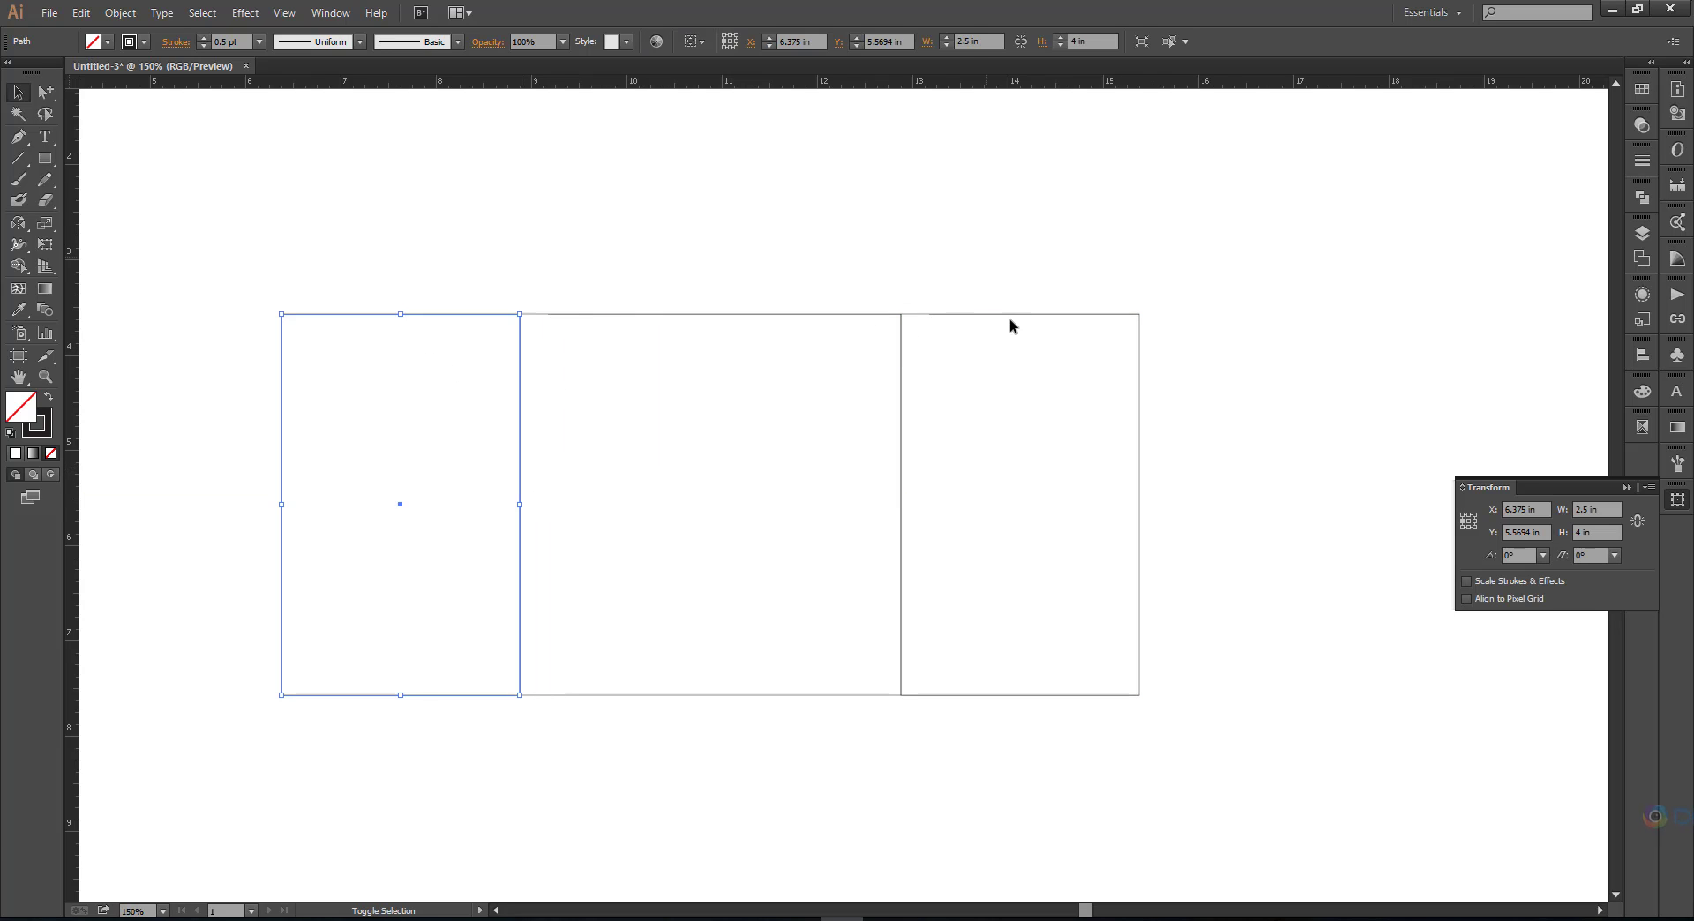
Step: Make a copy of both side panels rotated 90° so they sit above and below the central square
{"action": "left_click", "coordinate": [1011, 314], "text": "shift"}
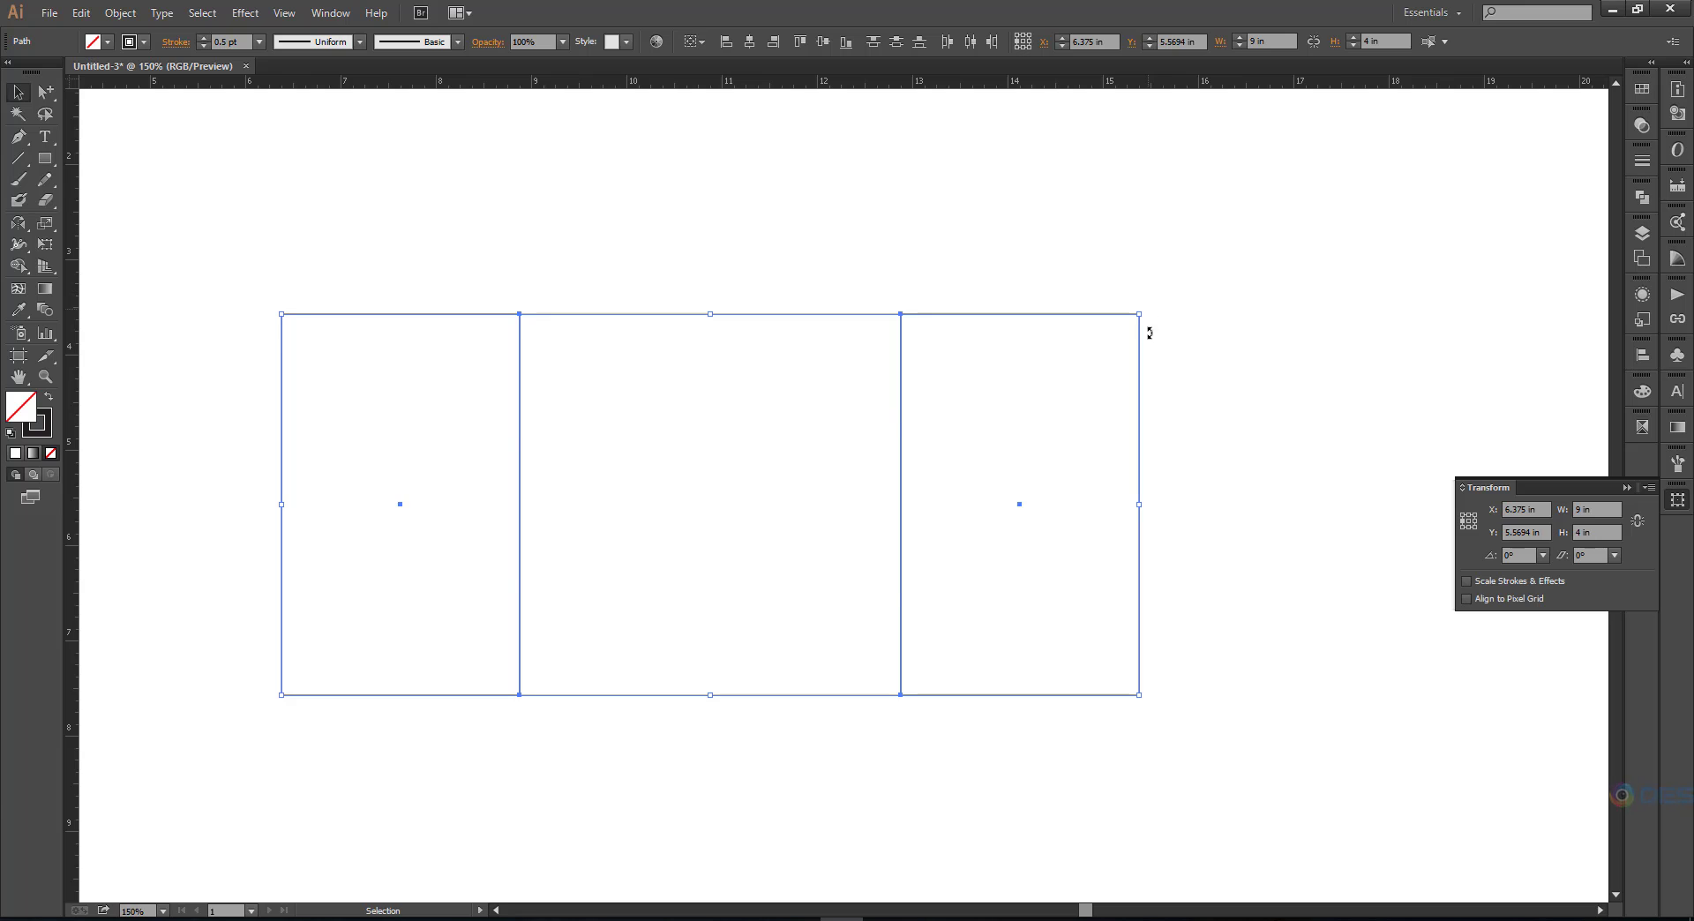
{"action": "left_click_drag", "start_coordinate": [1144, 330], "coordinate": [876, 704]}
{"action": "scroll", "coordinate": [880, 546], "scroll_direction": "down", "scroll_amount": 1}
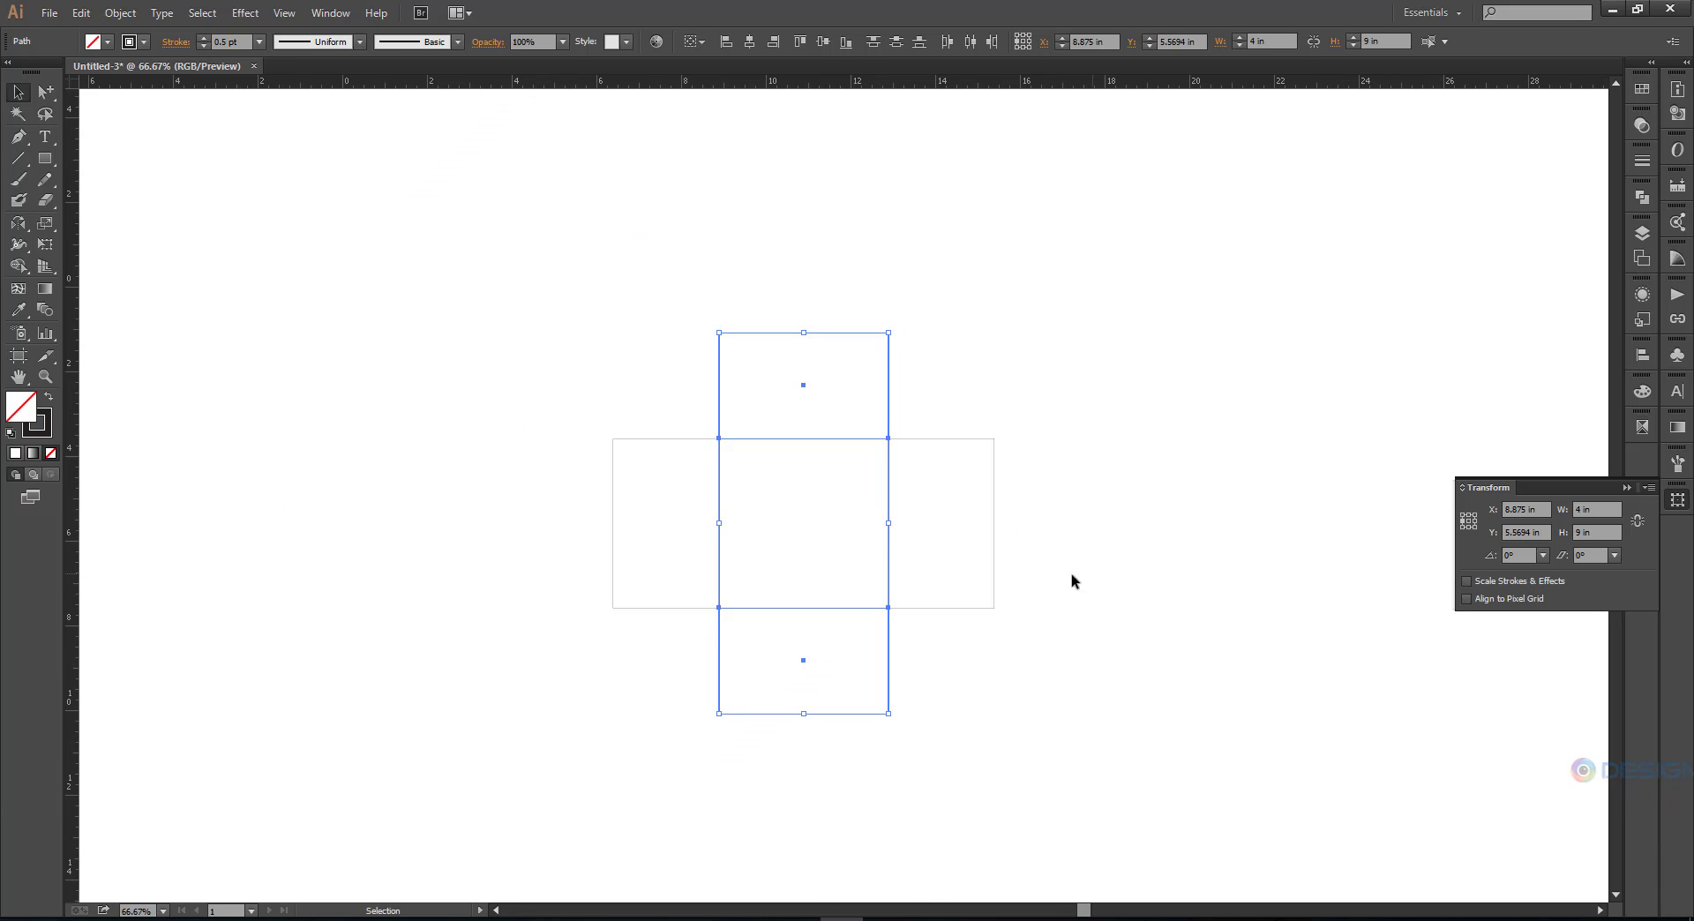
{"action": "left_click", "coordinate": [1107, 540]}
{"action": "left_click_drag", "start_coordinate": [1220, 422], "coordinate": [1066, 369]}
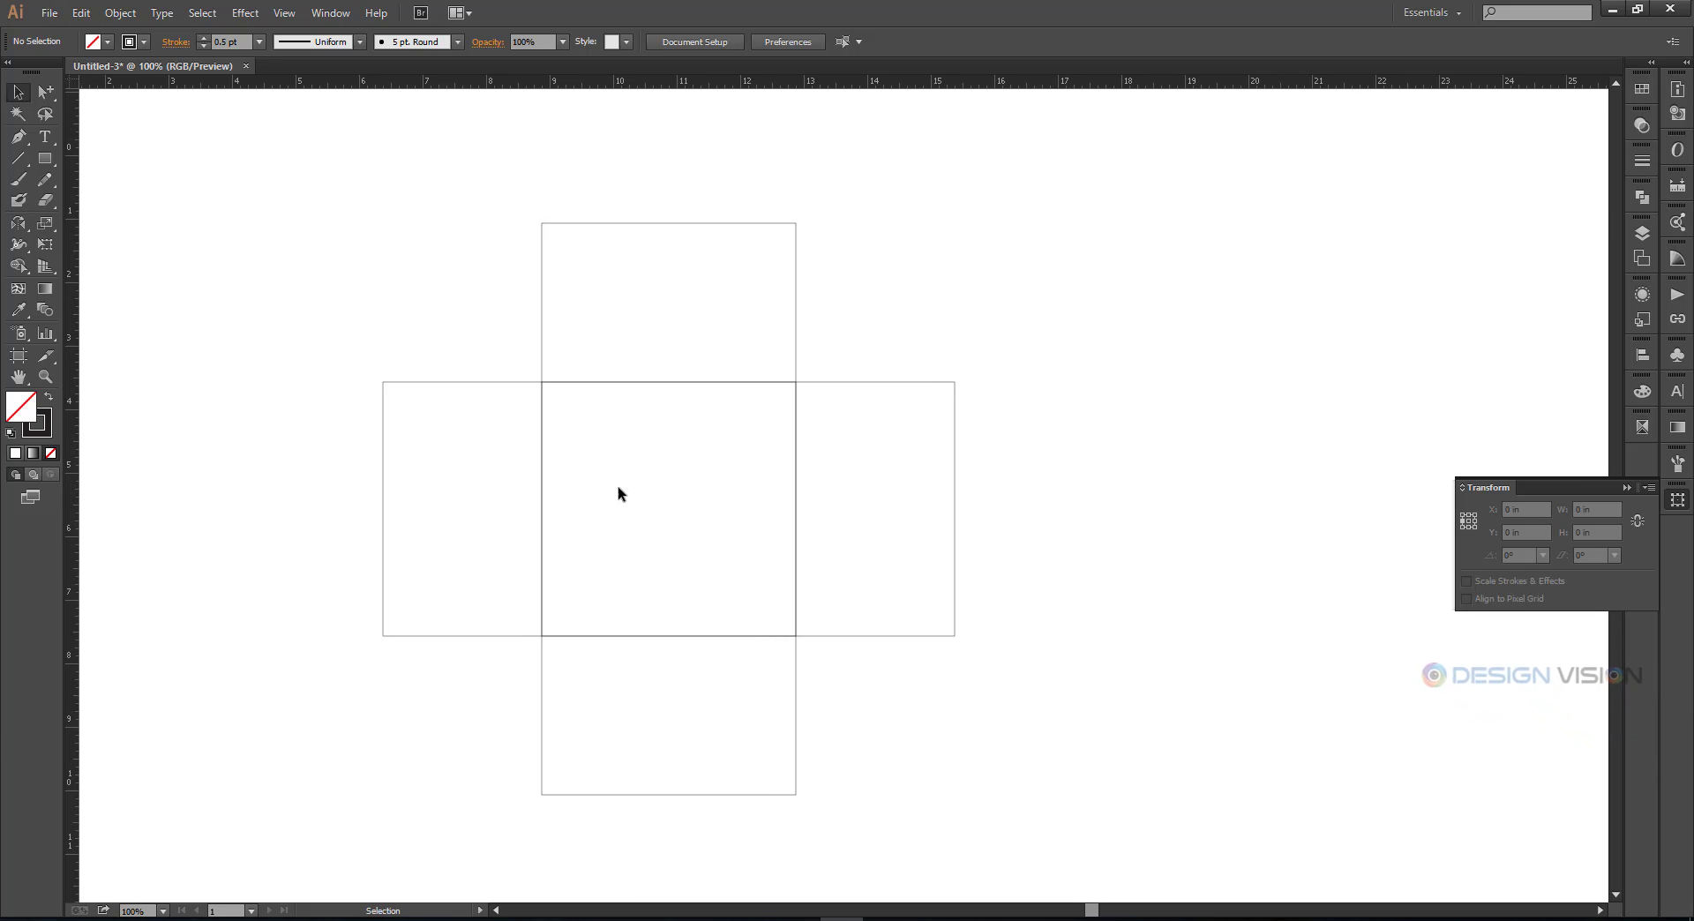
Step: Extend the row to the right with a copy of the 4 in square followed by a copy of the 2.5 in panel
{"action": "left_click", "coordinate": [670, 521]}
{"action": "left_click_drag", "start_coordinate": [671, 510], "coordinate": [1082, 541]}
{"action": "left_click", "coordinate": [941, 765]}
{"action": "left_click_drag", "start_coordinate": [921, 710], "coordinate": [891, 708]}
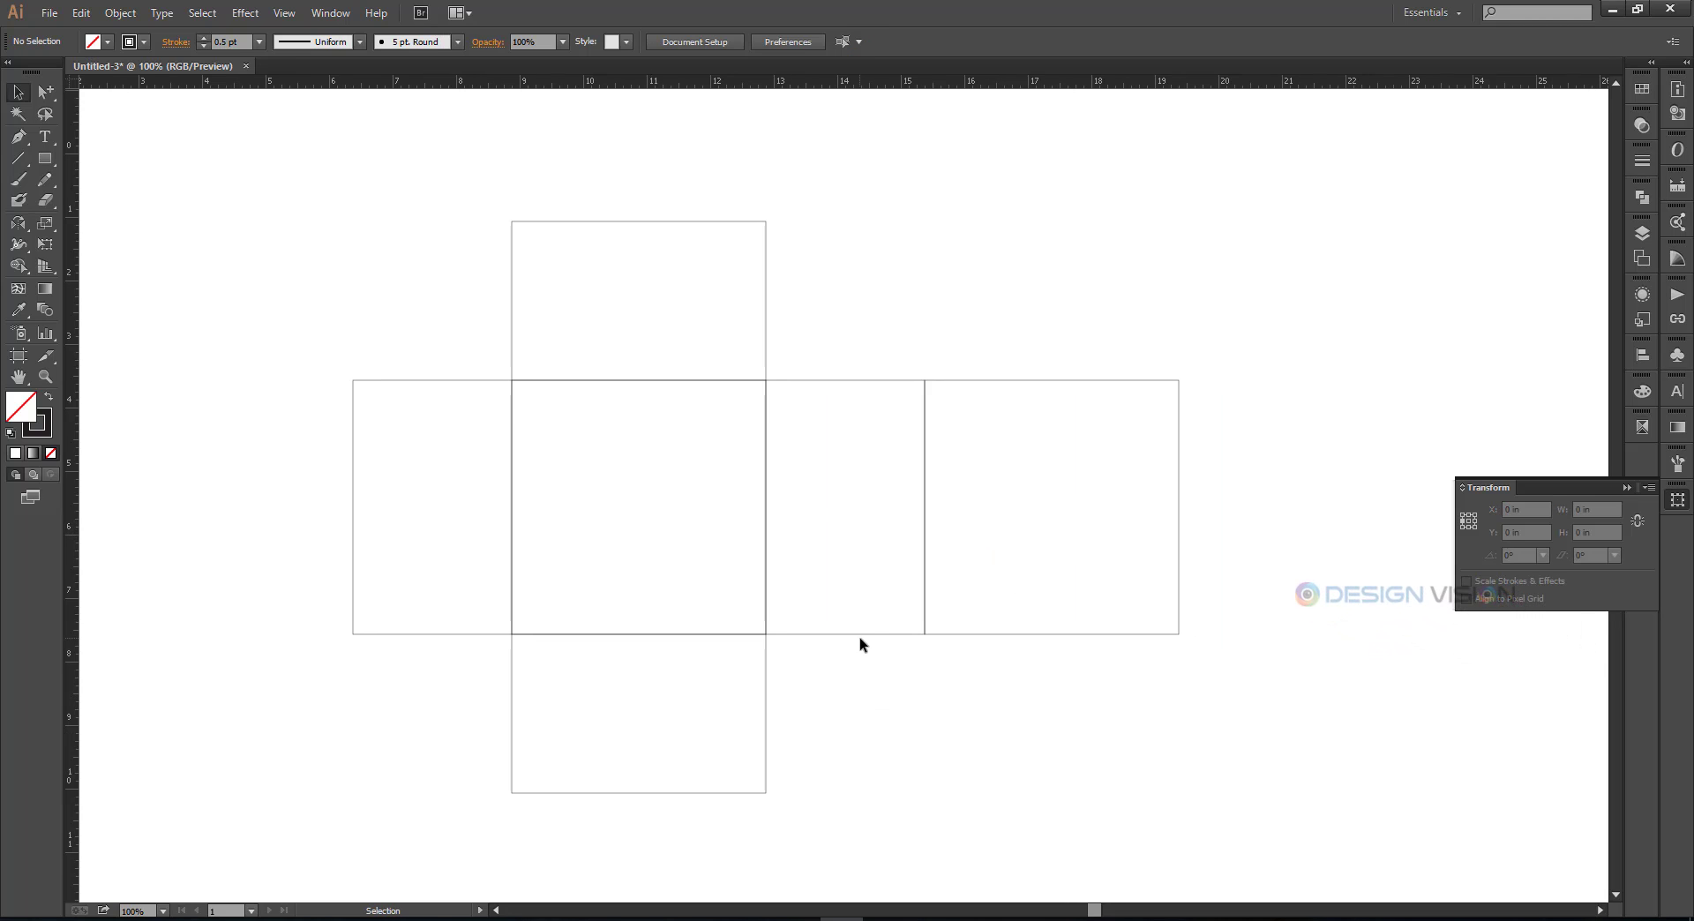
{"action": "left_click_drag", "start_coordinate": [861, 635], "coordinate": [1271, 657]}
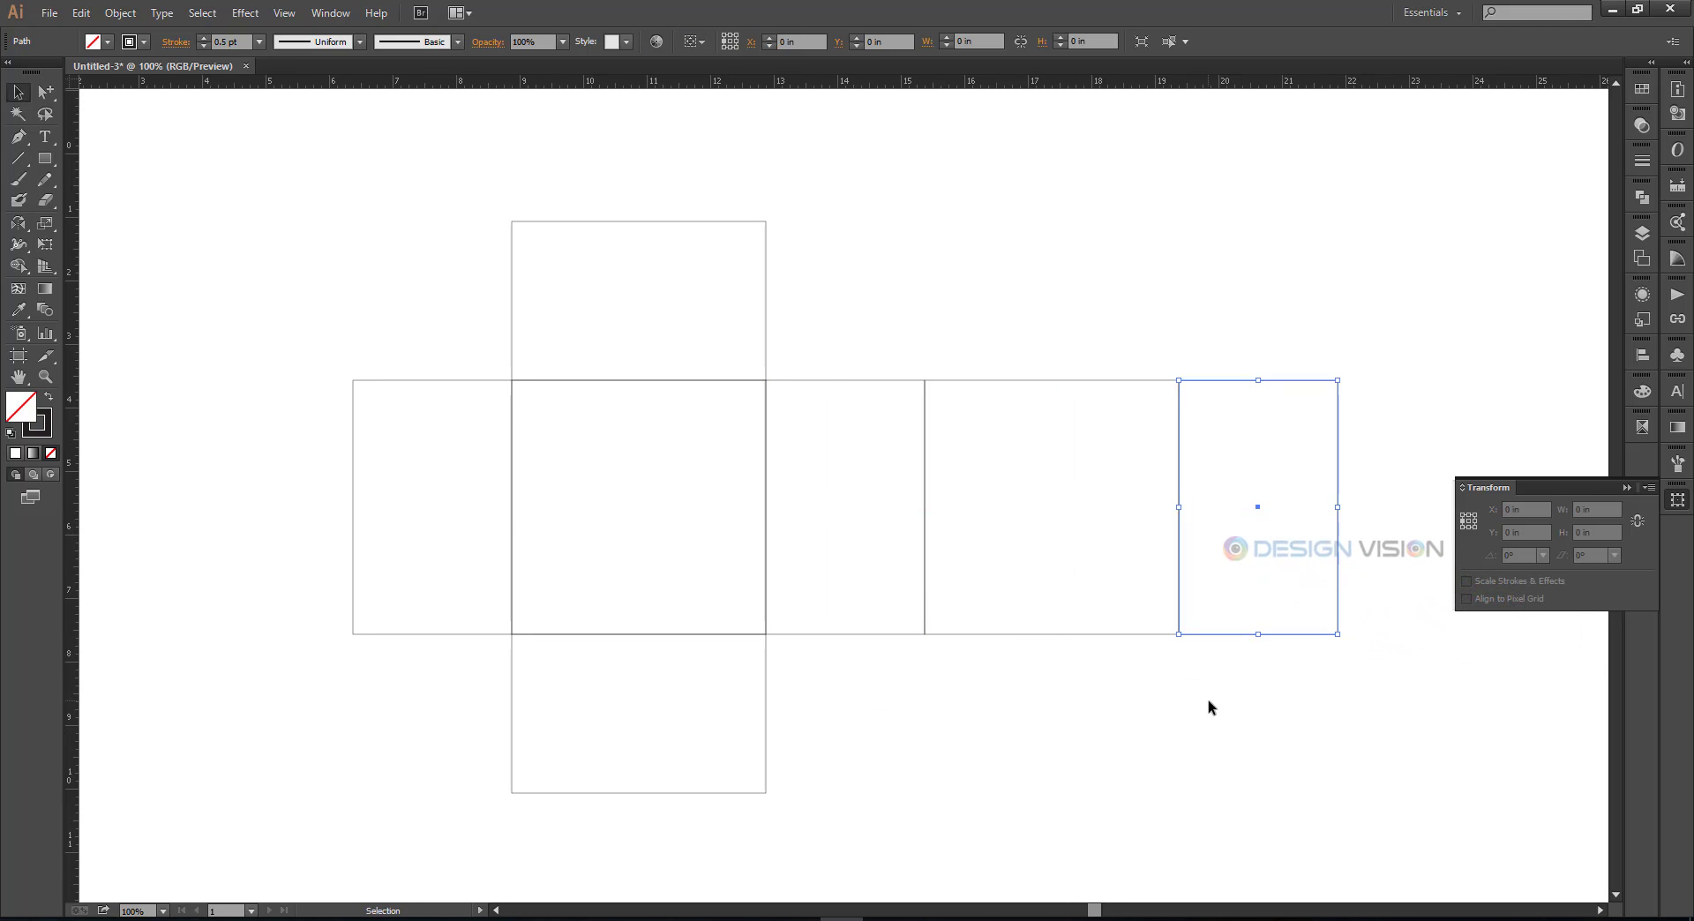
{"action": "left_click", "coordinate": [1208, 707]}
{"action": "left_click_drag", "start_coordinate": [1068, 686], "coordinate": [1009, 736]}
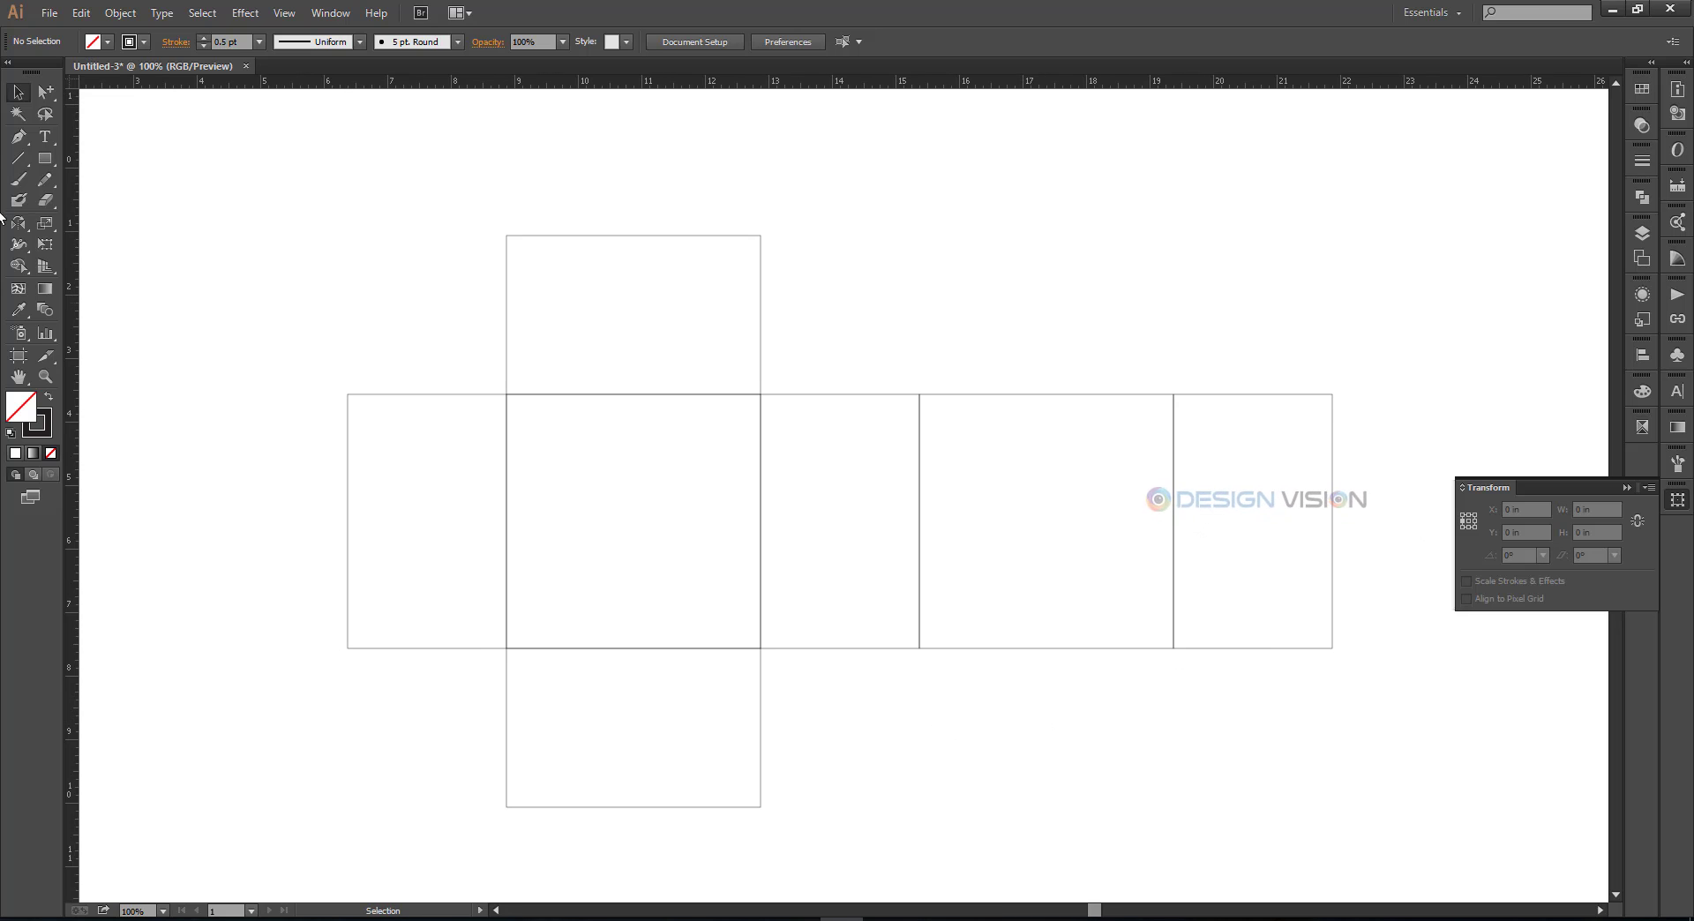
Step: Draw a 2.5 in square filling the upper-left corner between the top panel and the left panel
{"action": "left_click", "coordinate": [45, 159]}
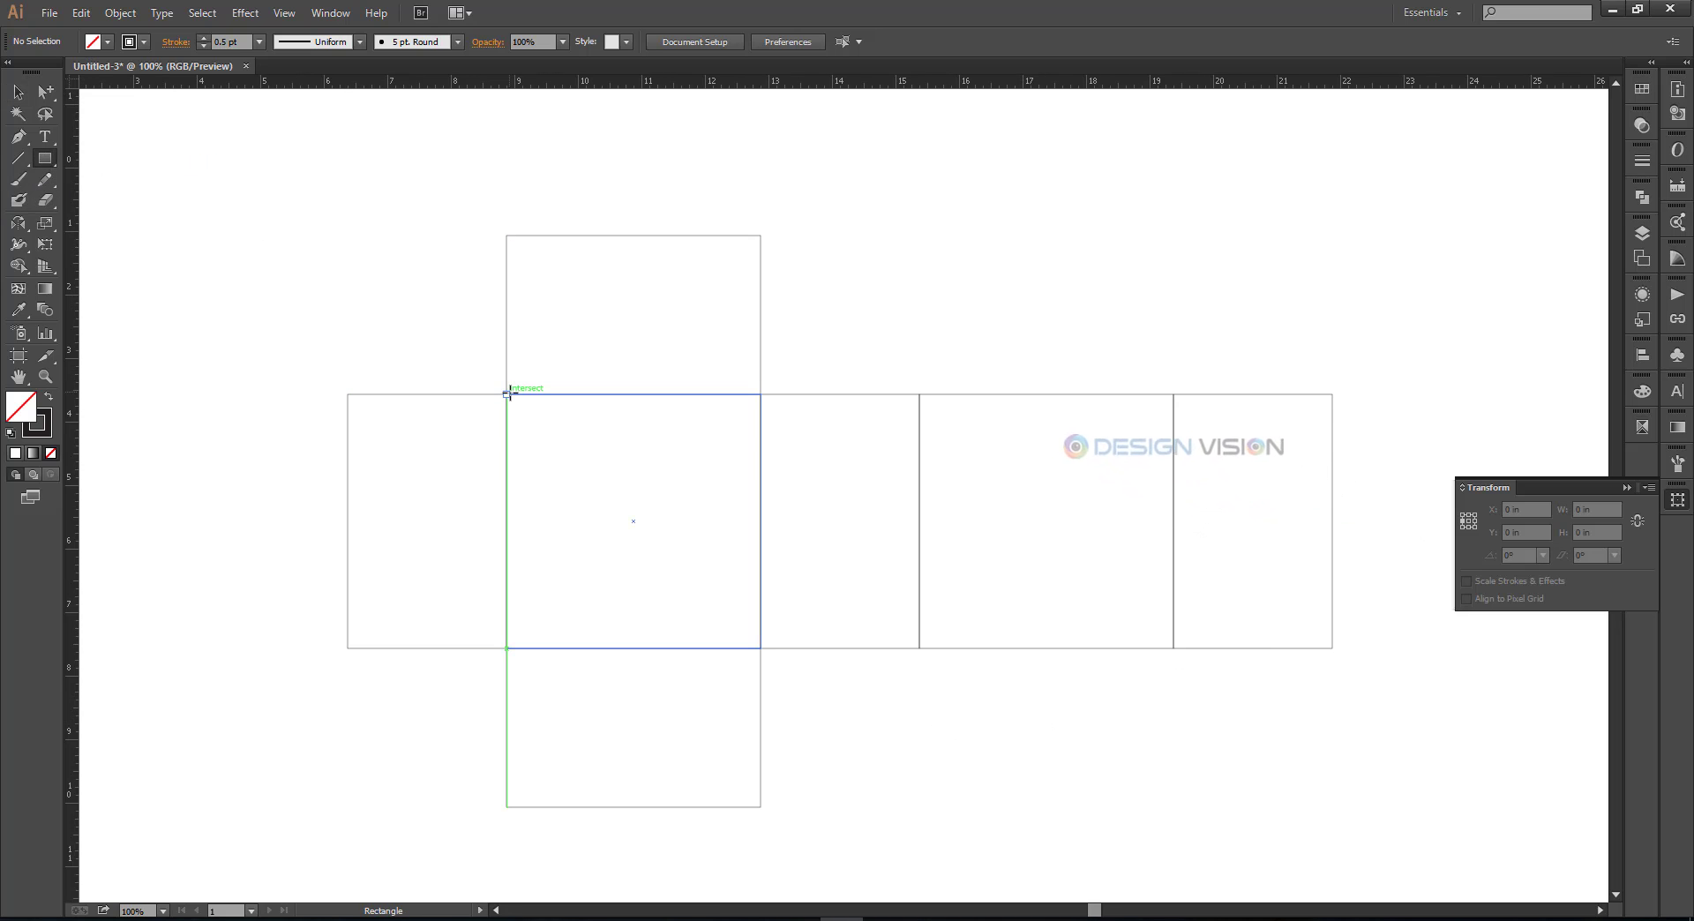
{"action": "left_click_drag", "start_coordinate": [507, 395], "coordinate": [349, 236]}
{"action": "left_click", "coordinate": [15, 98]}
{"action": "left_click", "coordinate": [259, 250]}
{"action": "scroll", "coordinate": [310, 243], "scroll_direction": "up", "scroll_amount": 1}
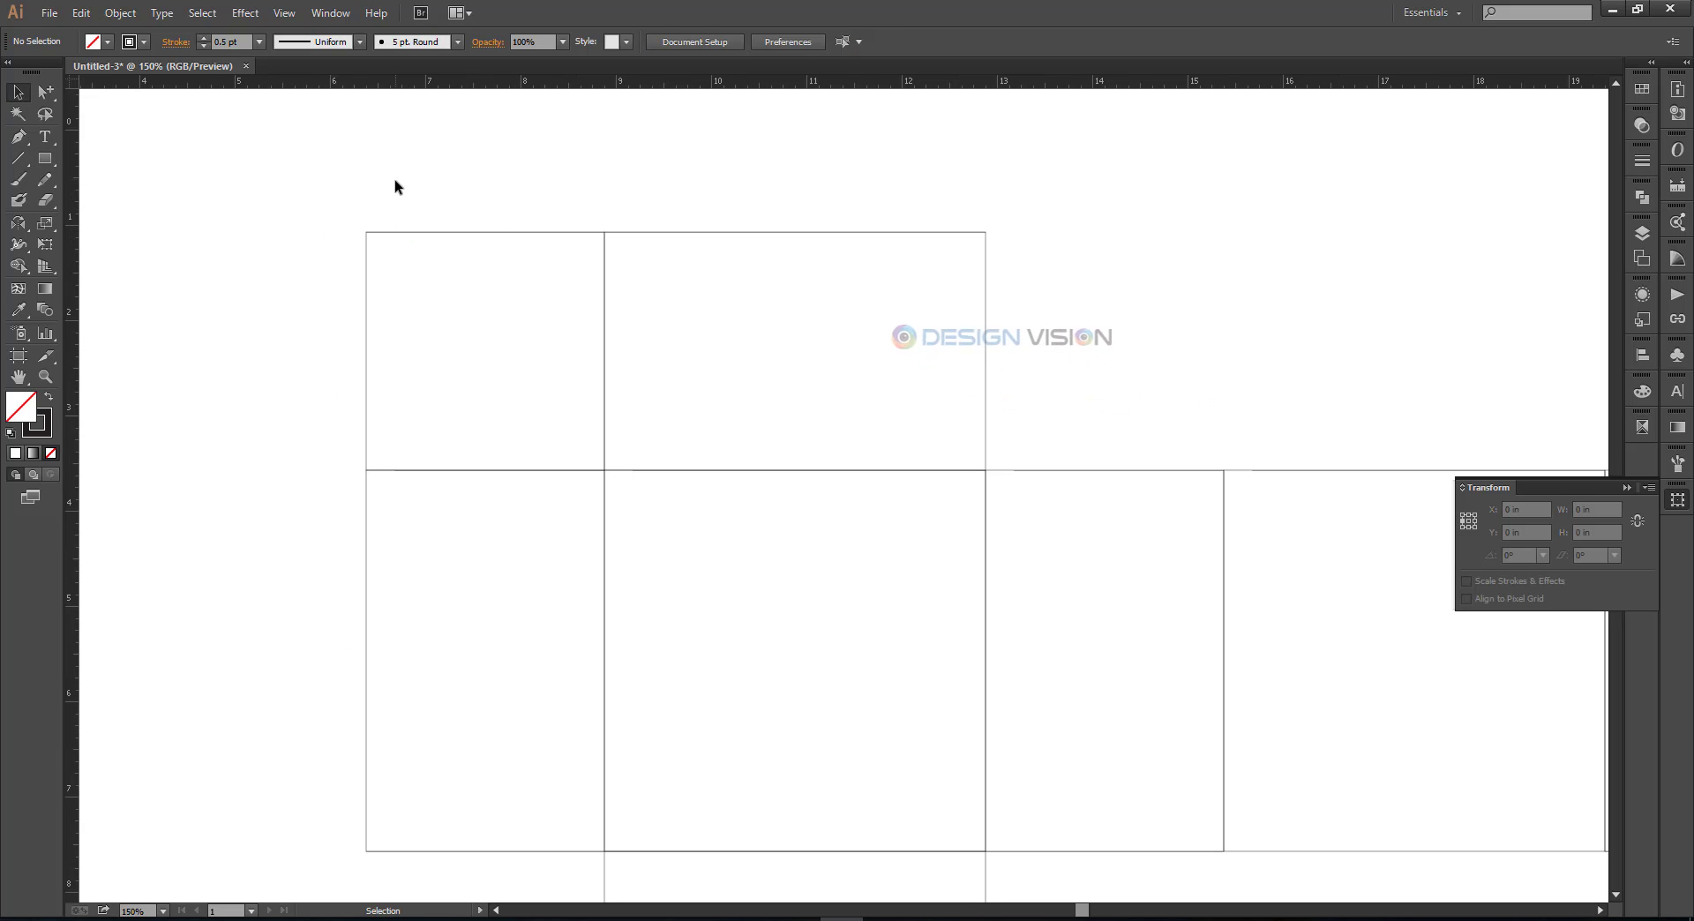
Step: Draw a 2.5 in line along the corner square's right edge and rotate it 45° about its lower end into the square
{"action": "left_click", "coordinate": [17, 159]}
{"action": "left_click_drag", "start_coordinate": [605, 470], "coordinate": [605, 232]}
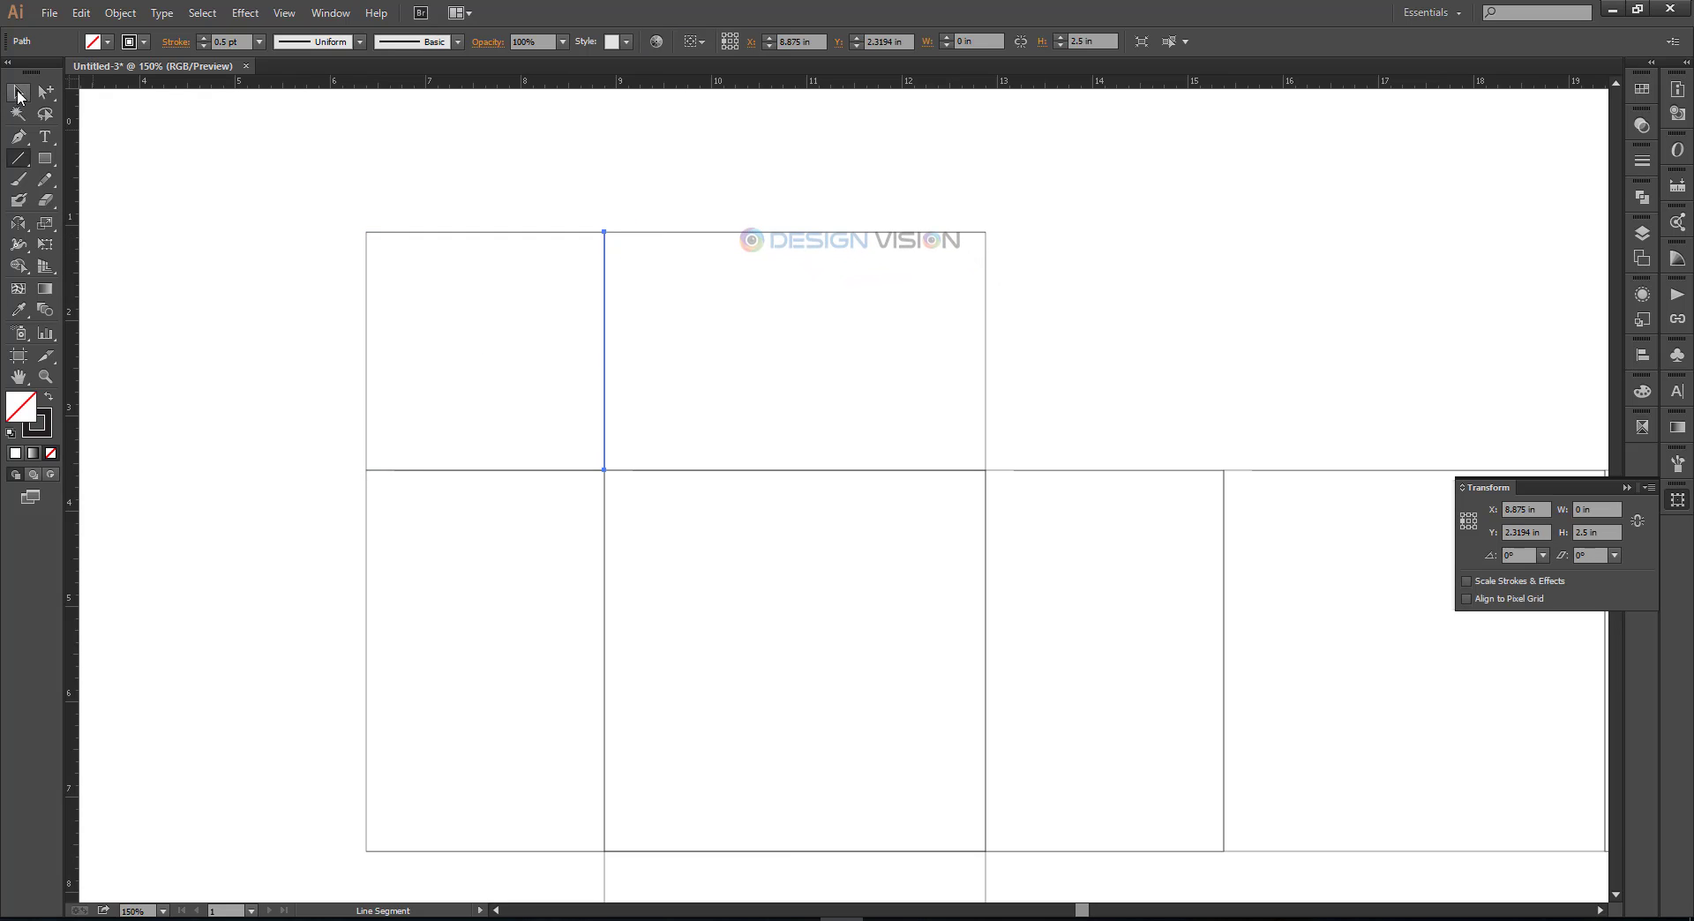
{"action": "left_click", "coordinate": [20, 225]}
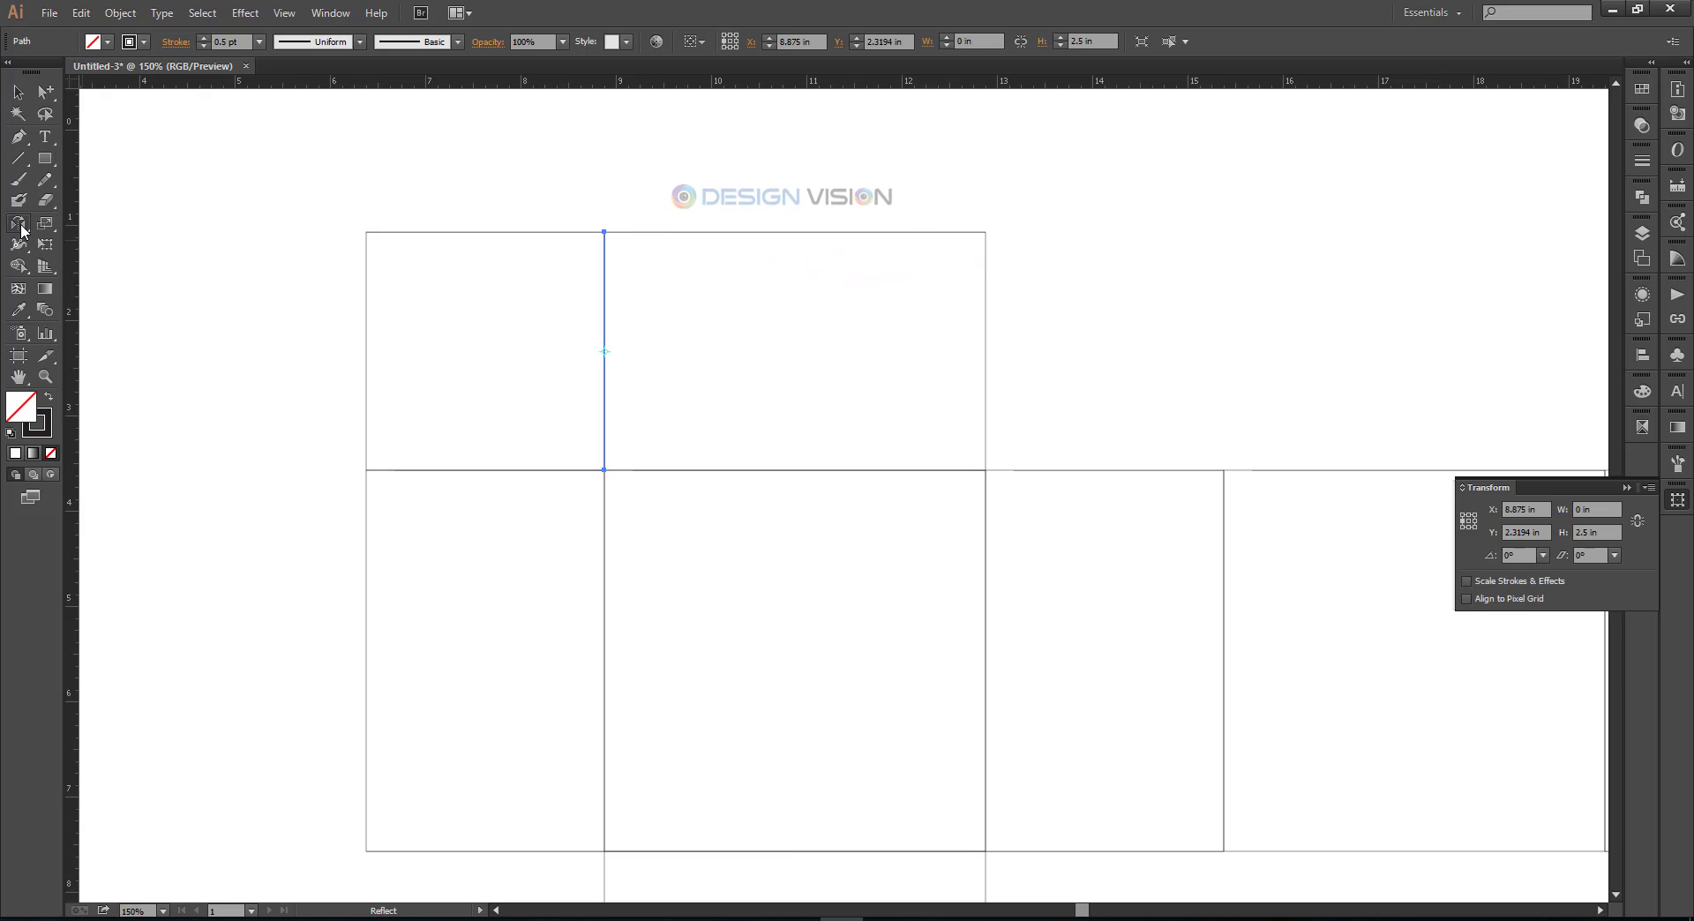
{"action": "left_click_drag", "start_coordinate": [20, 226], "coordinate": [88, 221]}
{"action": "left_click", "coordinate": [604, 470]}
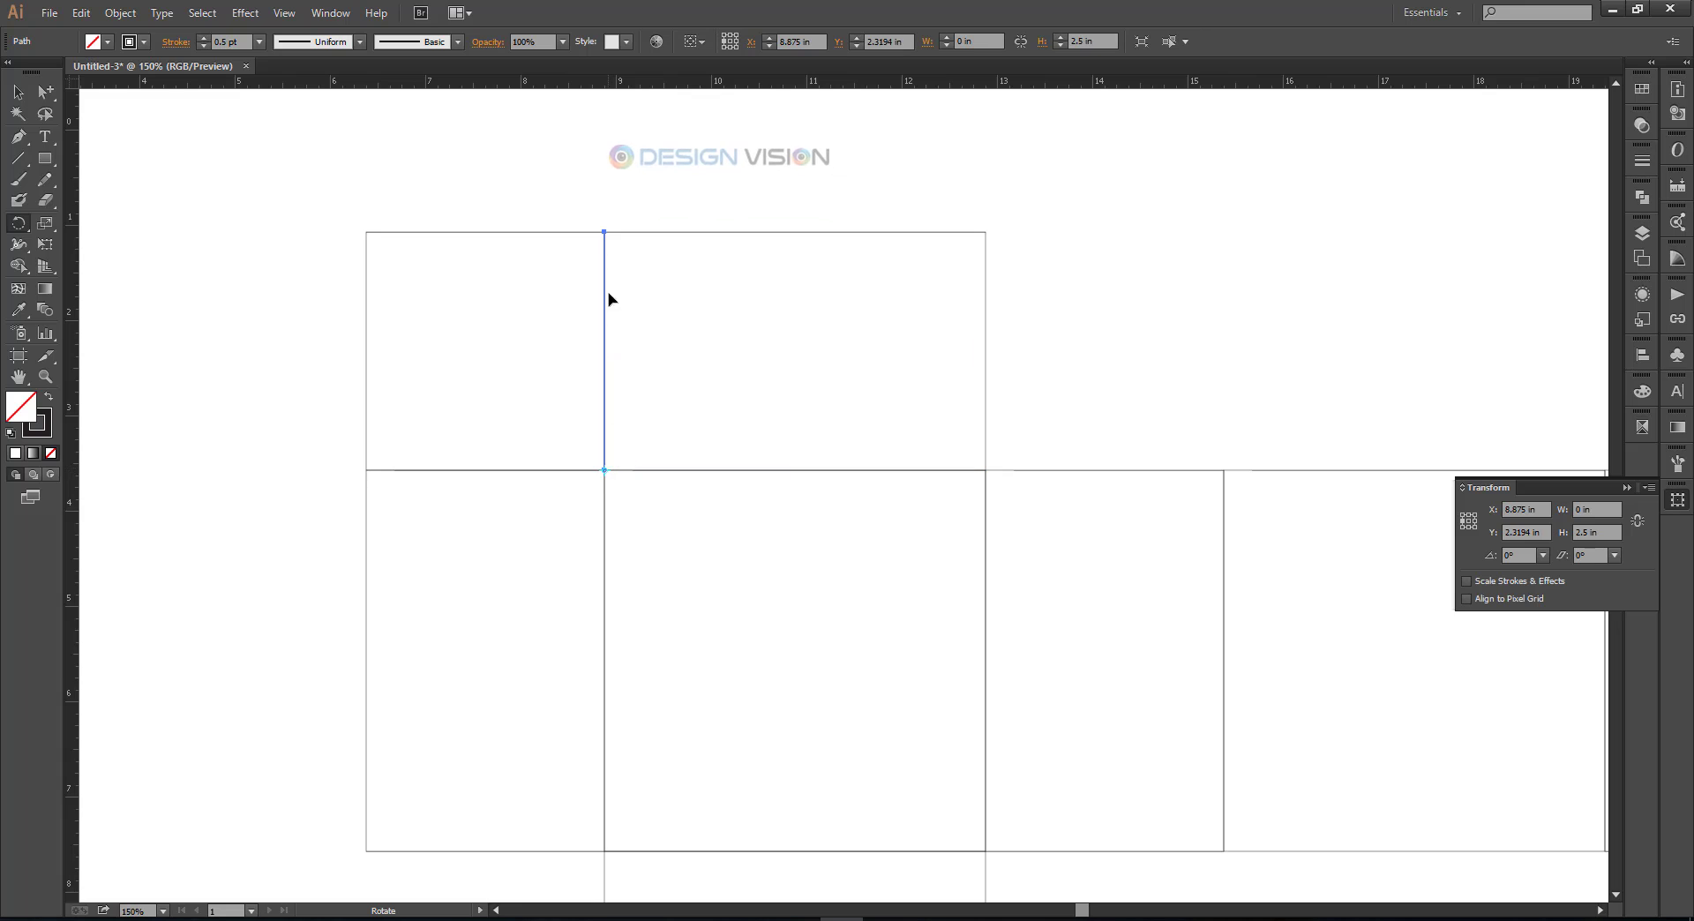
{"action": "left_click_drag", "start_coordinate": [609, 242], "coordinate": [465, 325]}
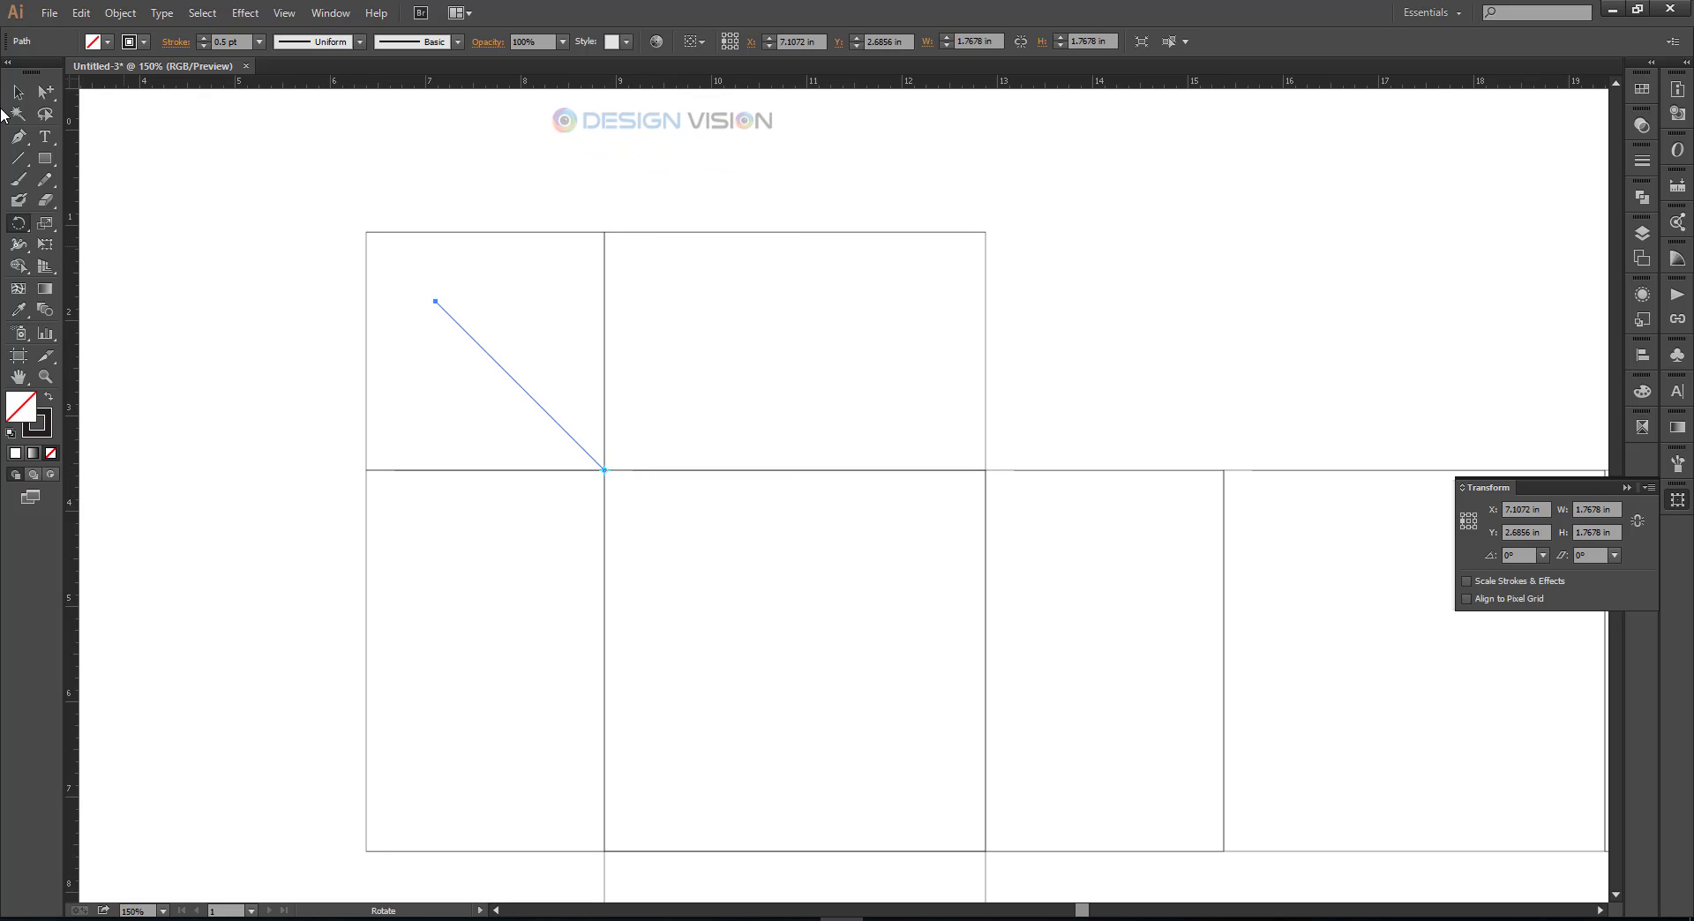
Step: Move the corner square's outer upper-left anchor onto the free end of the diagonal line
{"action": "left_click", "coordinate": [38, 86]}
{"action": "left_click", "coordinate": [284, 222]}
{"action": "scroll", "coordinate": [284, 223], "scroll_direction": "up", "scroll_amount": 1}
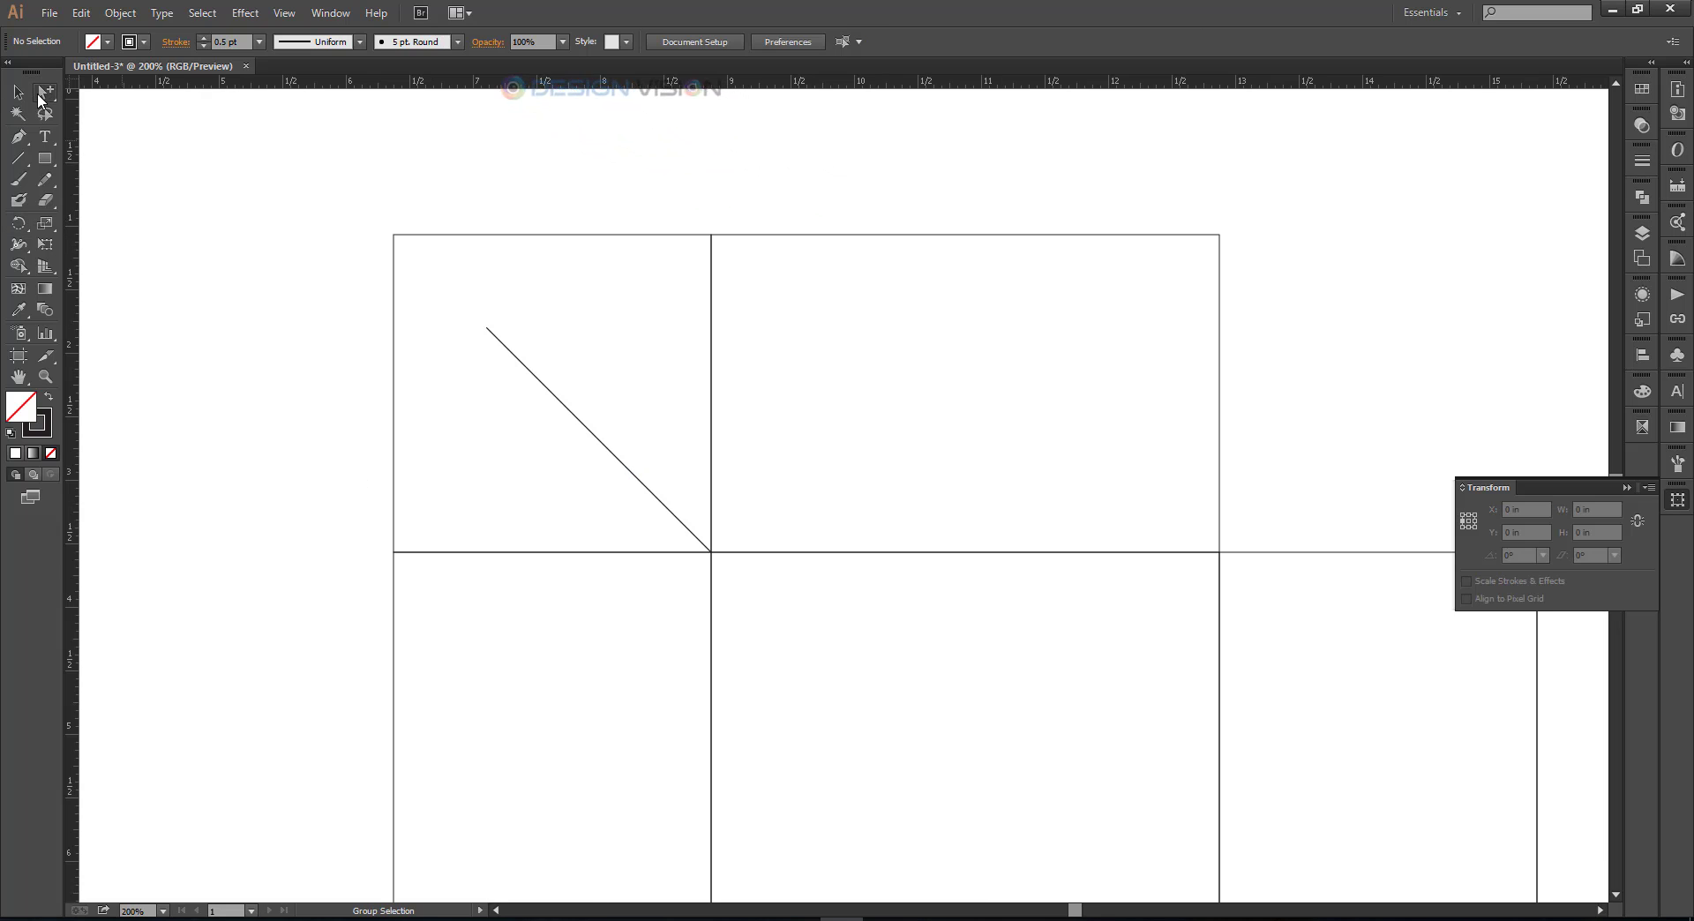
{"action": "left_click_drag", "start_coordinate": [38, 95], "coordinate": [136, 98]}
{"action": "left_click_drag", "start_coordinate": [394, 237], "coordinate": [488, 327]}
{"action": "left_click", "coordinate": [473, 300]}
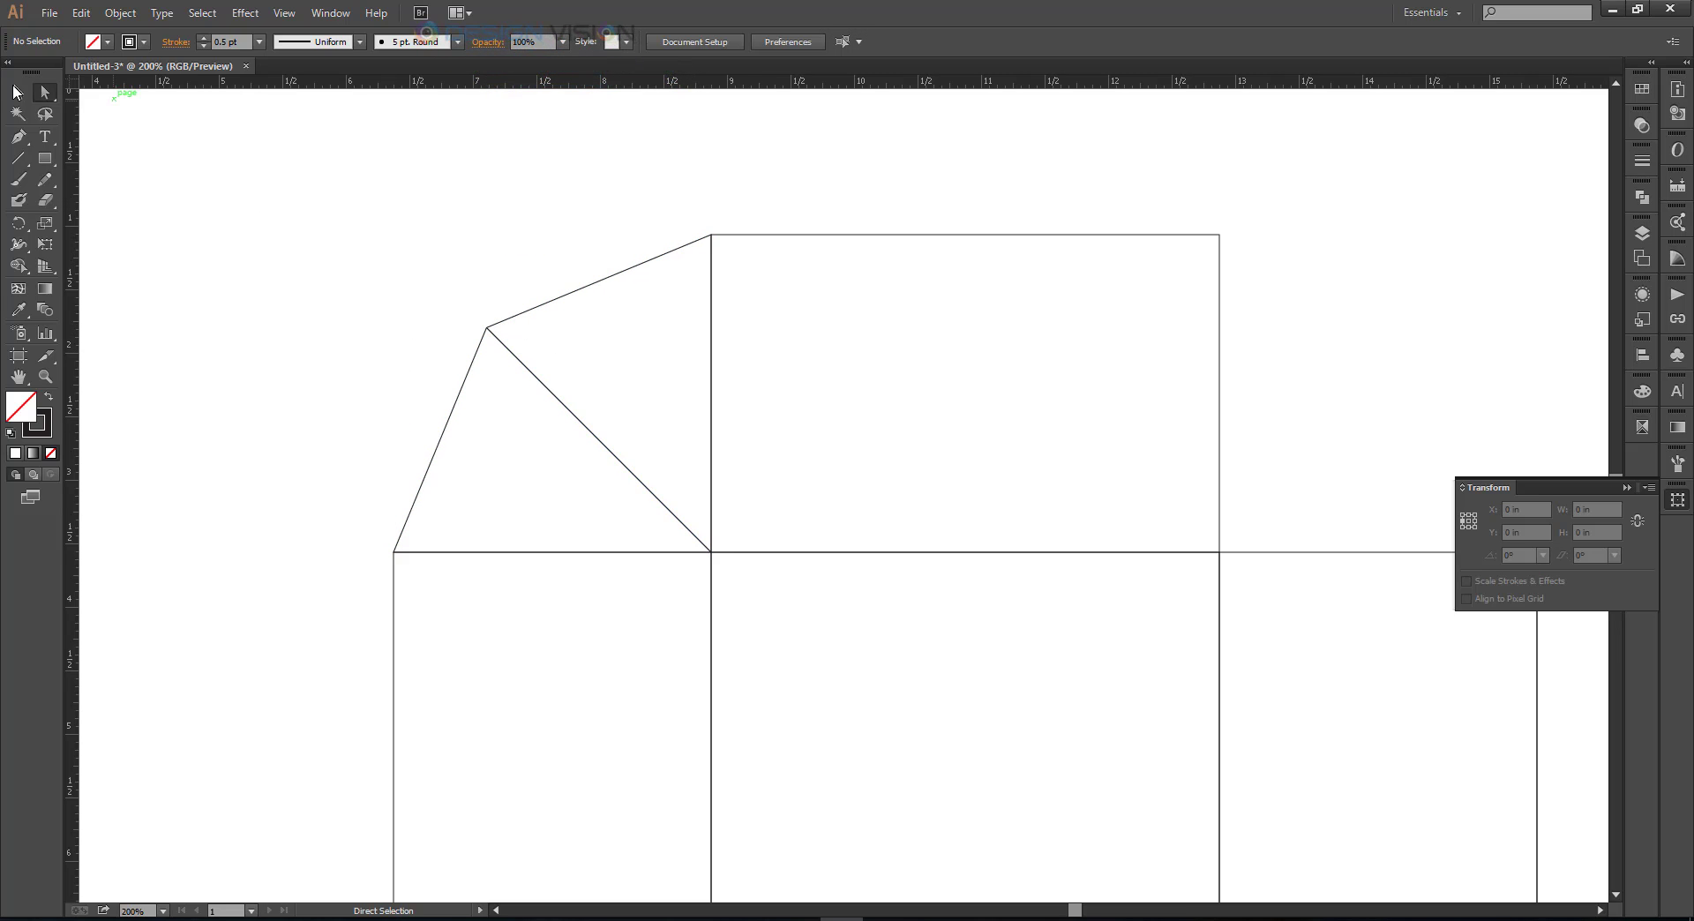
{"action": "scroll", "coordinate": [447, 261], "scroll_direction": "down", "scroll_amount": 2}
{"action": "left_click", "coordinate": [504, 331]}
{"action": "left_click", "coordinate": [1131, 314]}
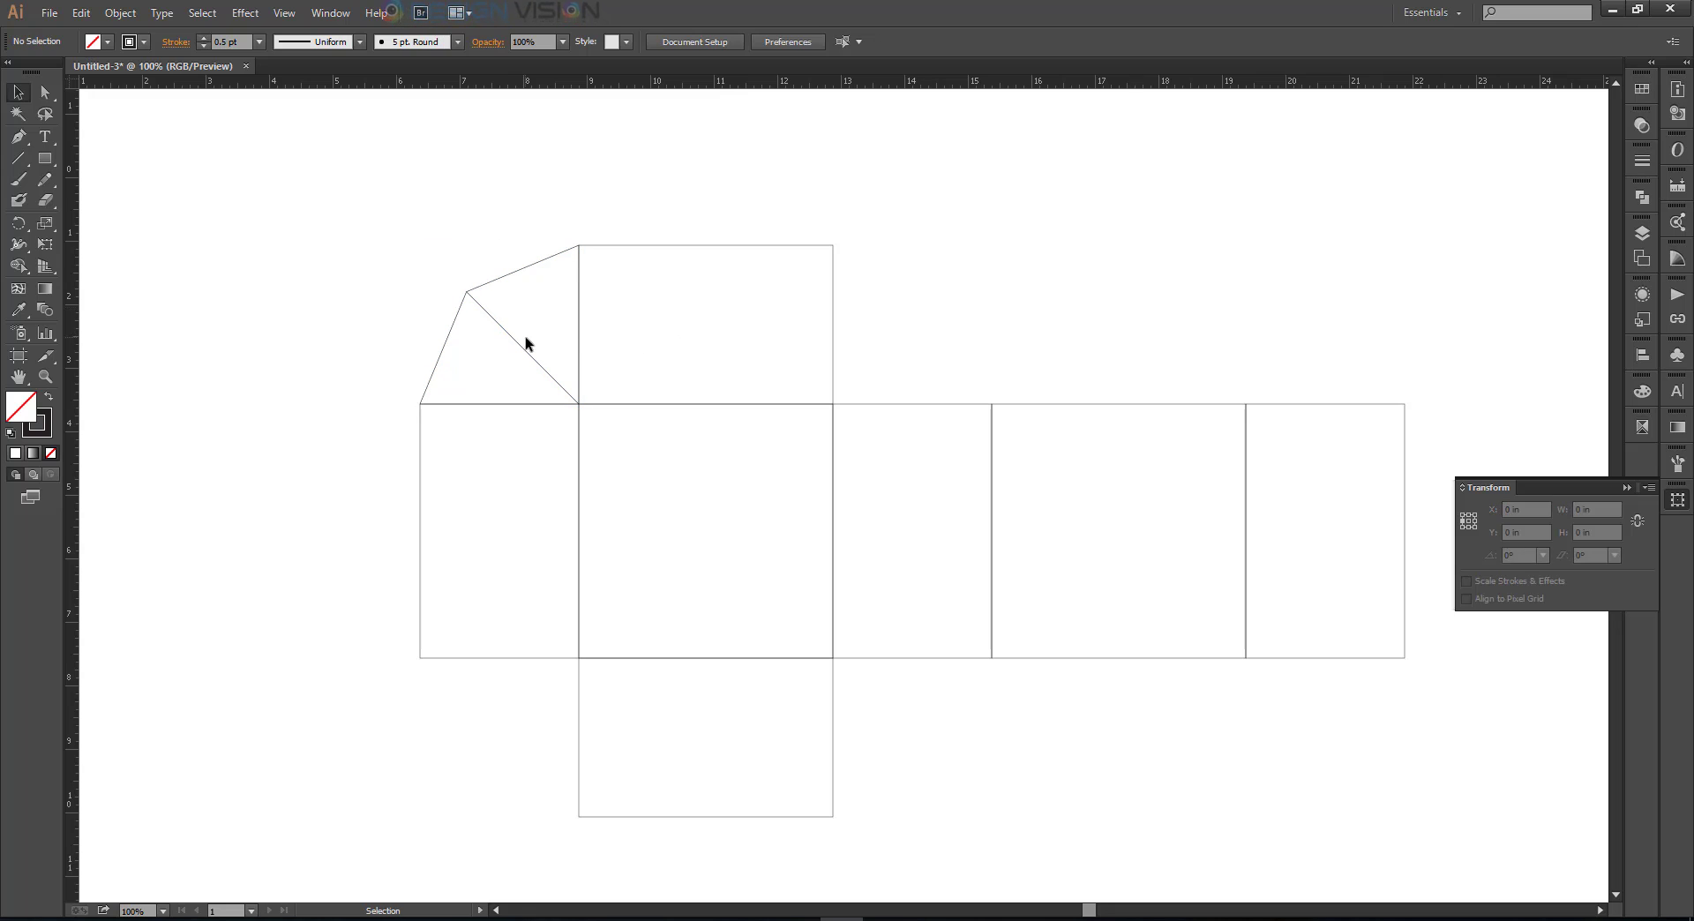
Step: Give the diagonal line in the corner flap a dashed stroke
{"action": "left_click", "coordinate": [510, 340]}
{"action": "scroll", "coordinate": [512, 340], "scroll_direction": "up", "scroll_amount": 2}
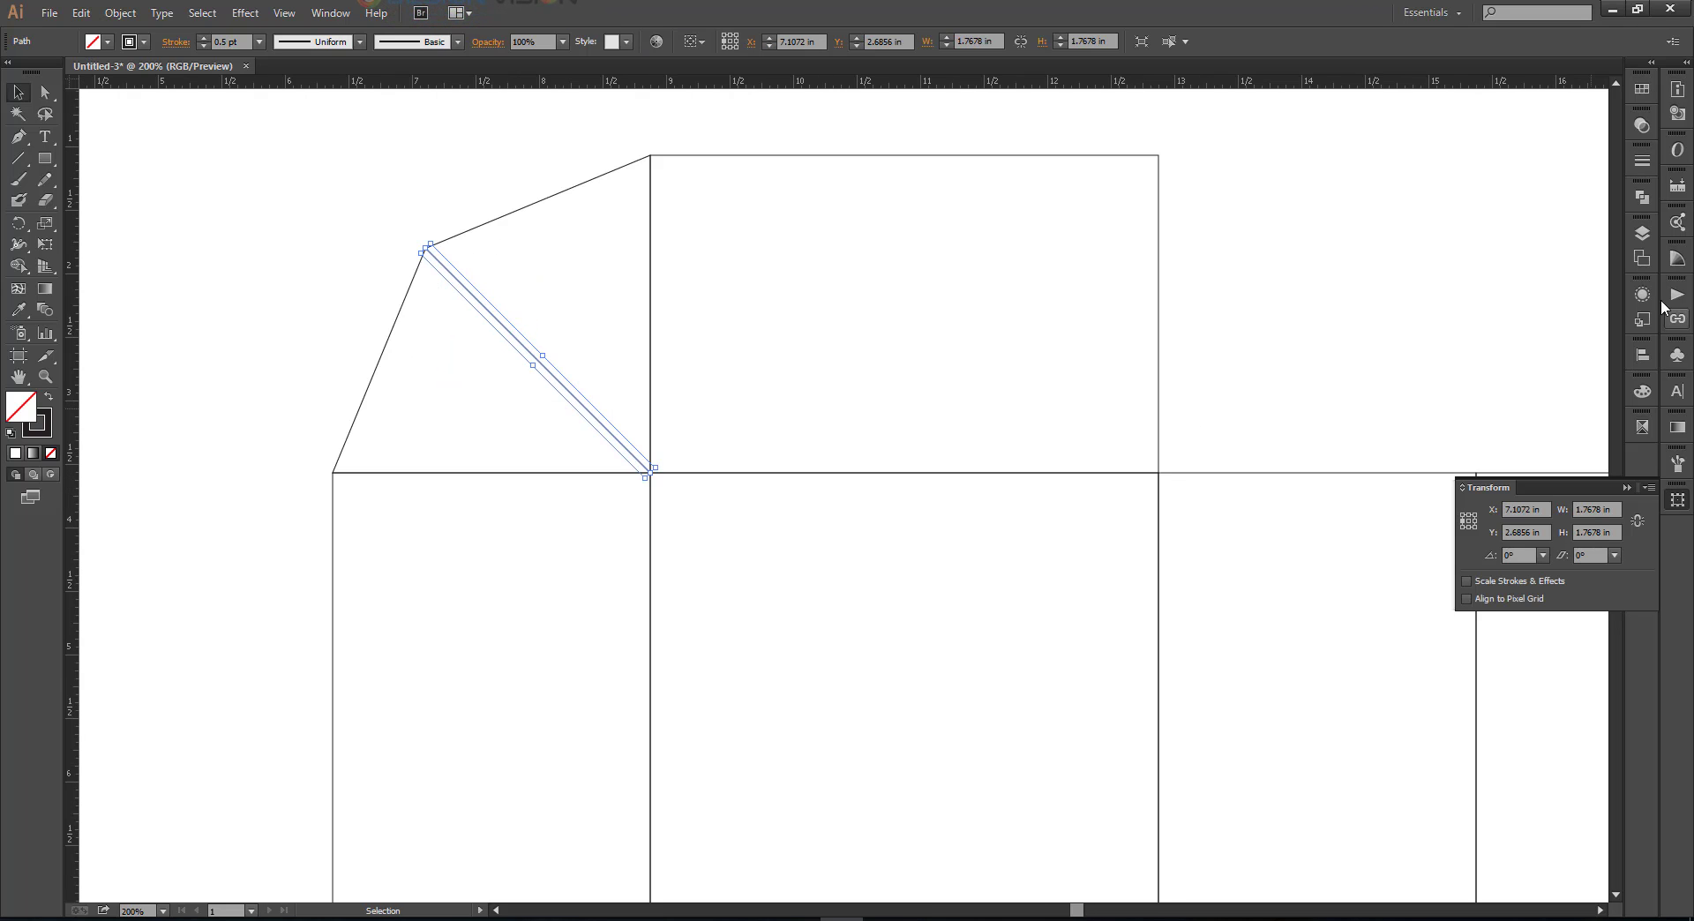
{"action": "left_click", "coordinate": [1648, 163]}
{"action": "left_click", "coordinate": [1442, 263]}
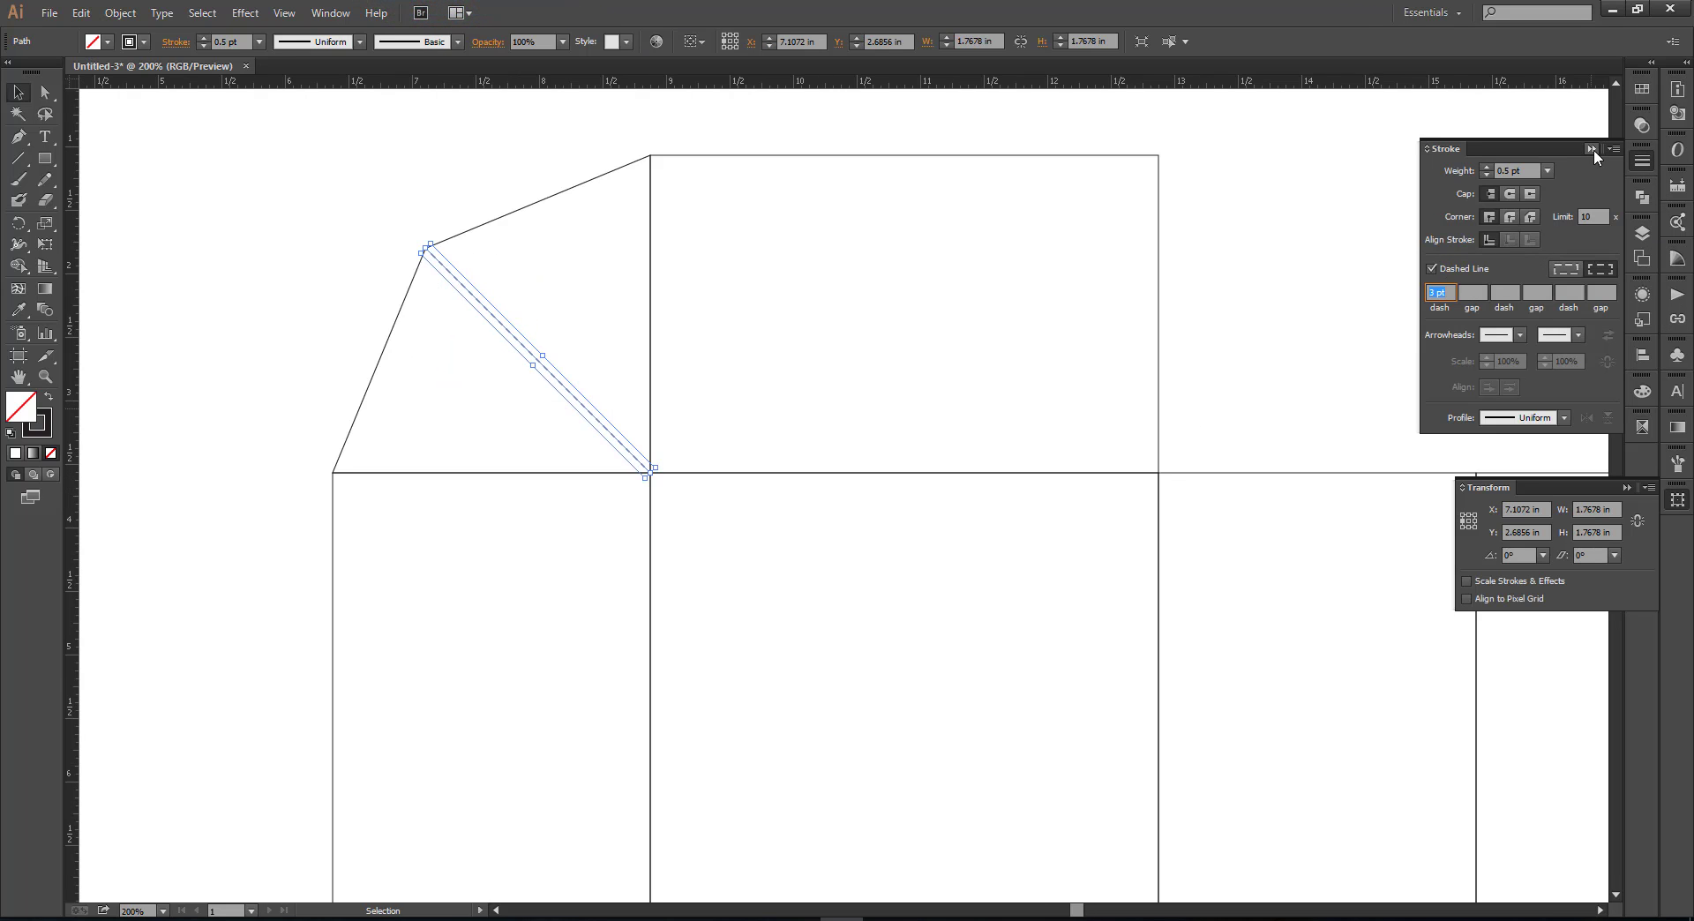
{"action": "left_click", "coordinate": [1594, 150]}
{"action": "left_click", "coordinate": [847, 351]}
Step: Group the corner flap with its dashed diagonal and place a horizontally mirrored copy in the upper-right corner
{"action": "left_click", "coordinate": [494, 311]}
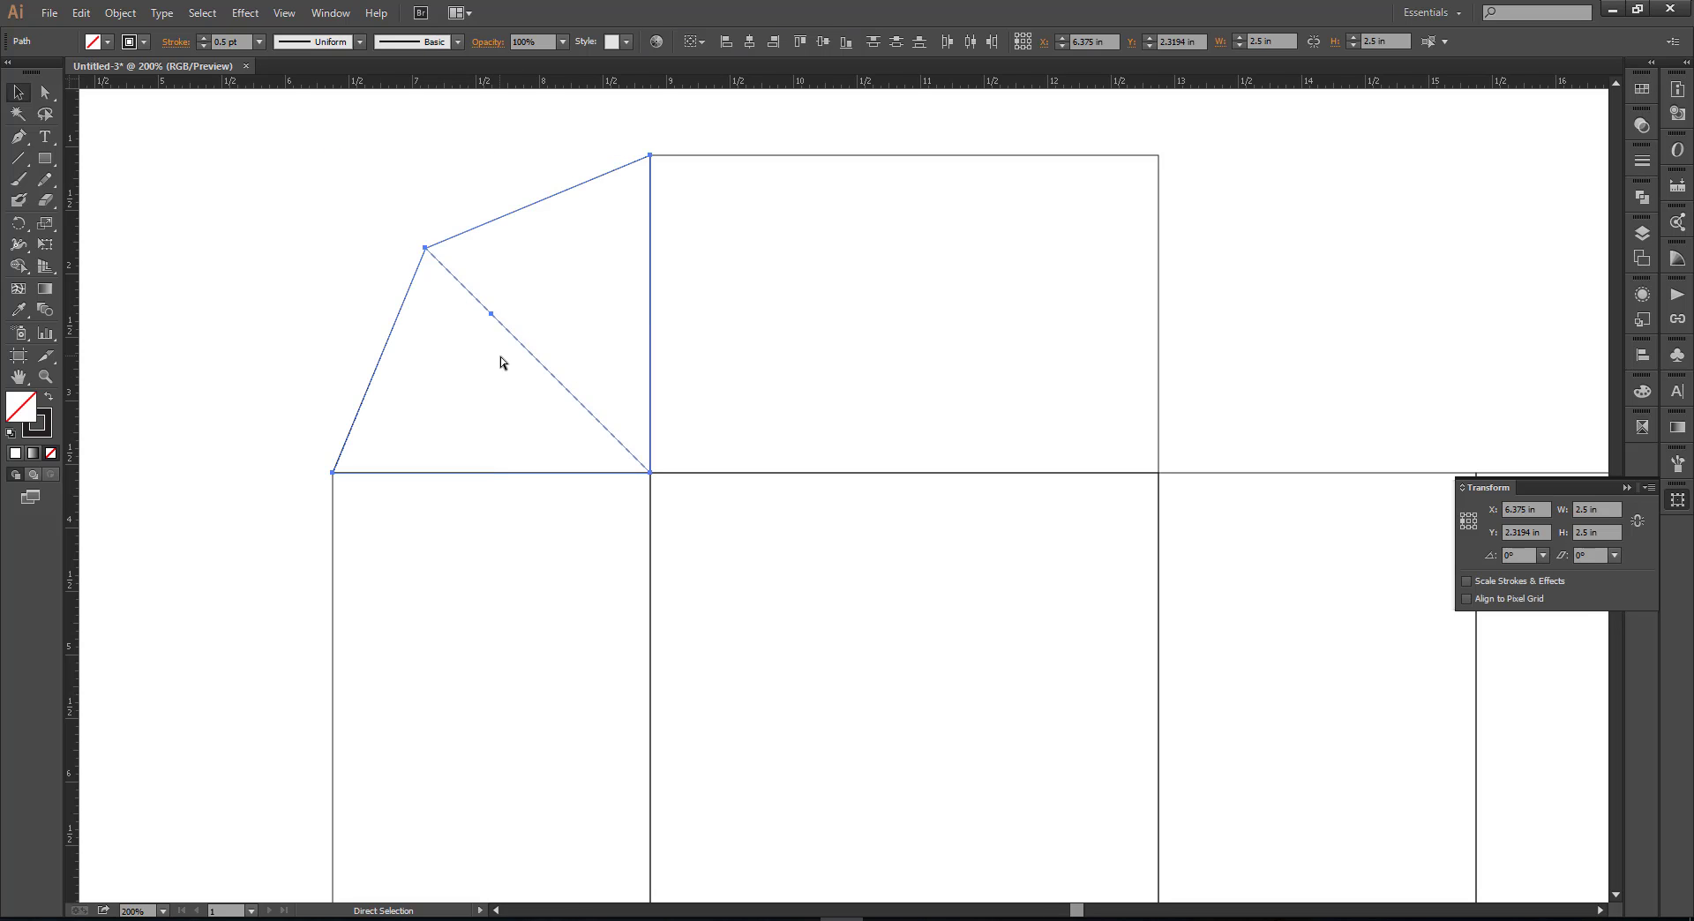
{"action": "left_click", "coordinate": [359, 284]}
{"action": "scroll", "coordinate": [303, 331], "scroll_direction": "down", "scroll_amount": 1}
{"action": "left_click_drag", "start_coordinate": [433, 320], "coordinate": [1014, 402]}
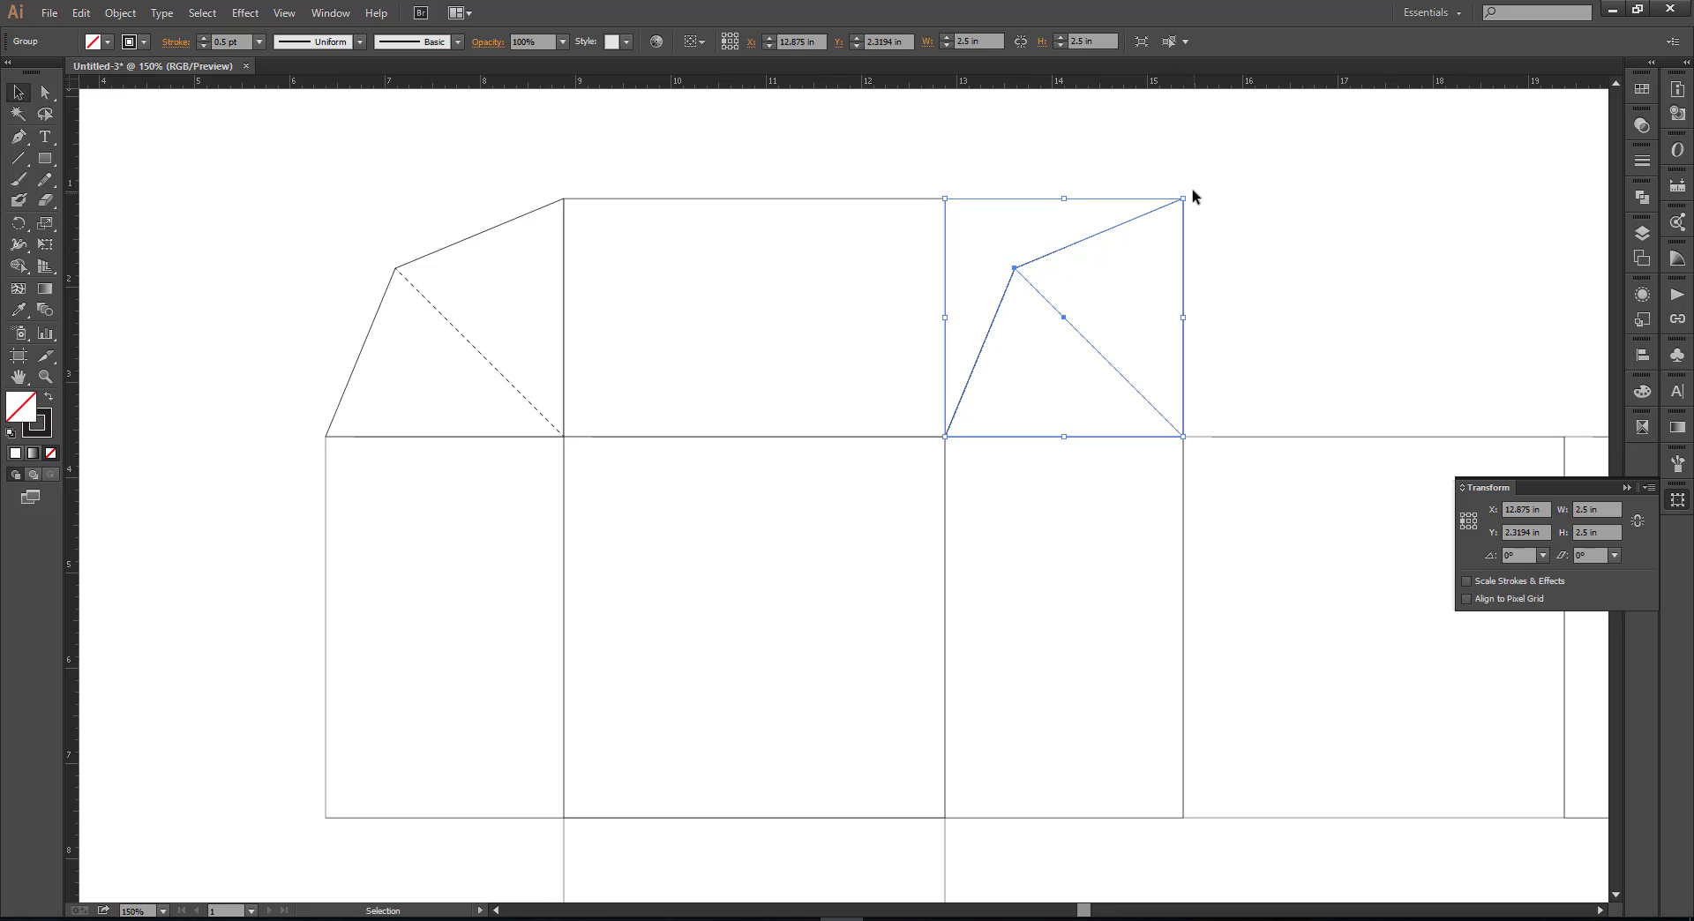
{"action": "left_click_drag", "start_coordinate": [1190, 191], "coordinate": [1191, 444]}
{"action": "left_click", "coordinate": [1316, 325]}
{"action": "scroll", "coordinate": [986, 302], "scroll_direction": "down", "scroll_amount": 1}
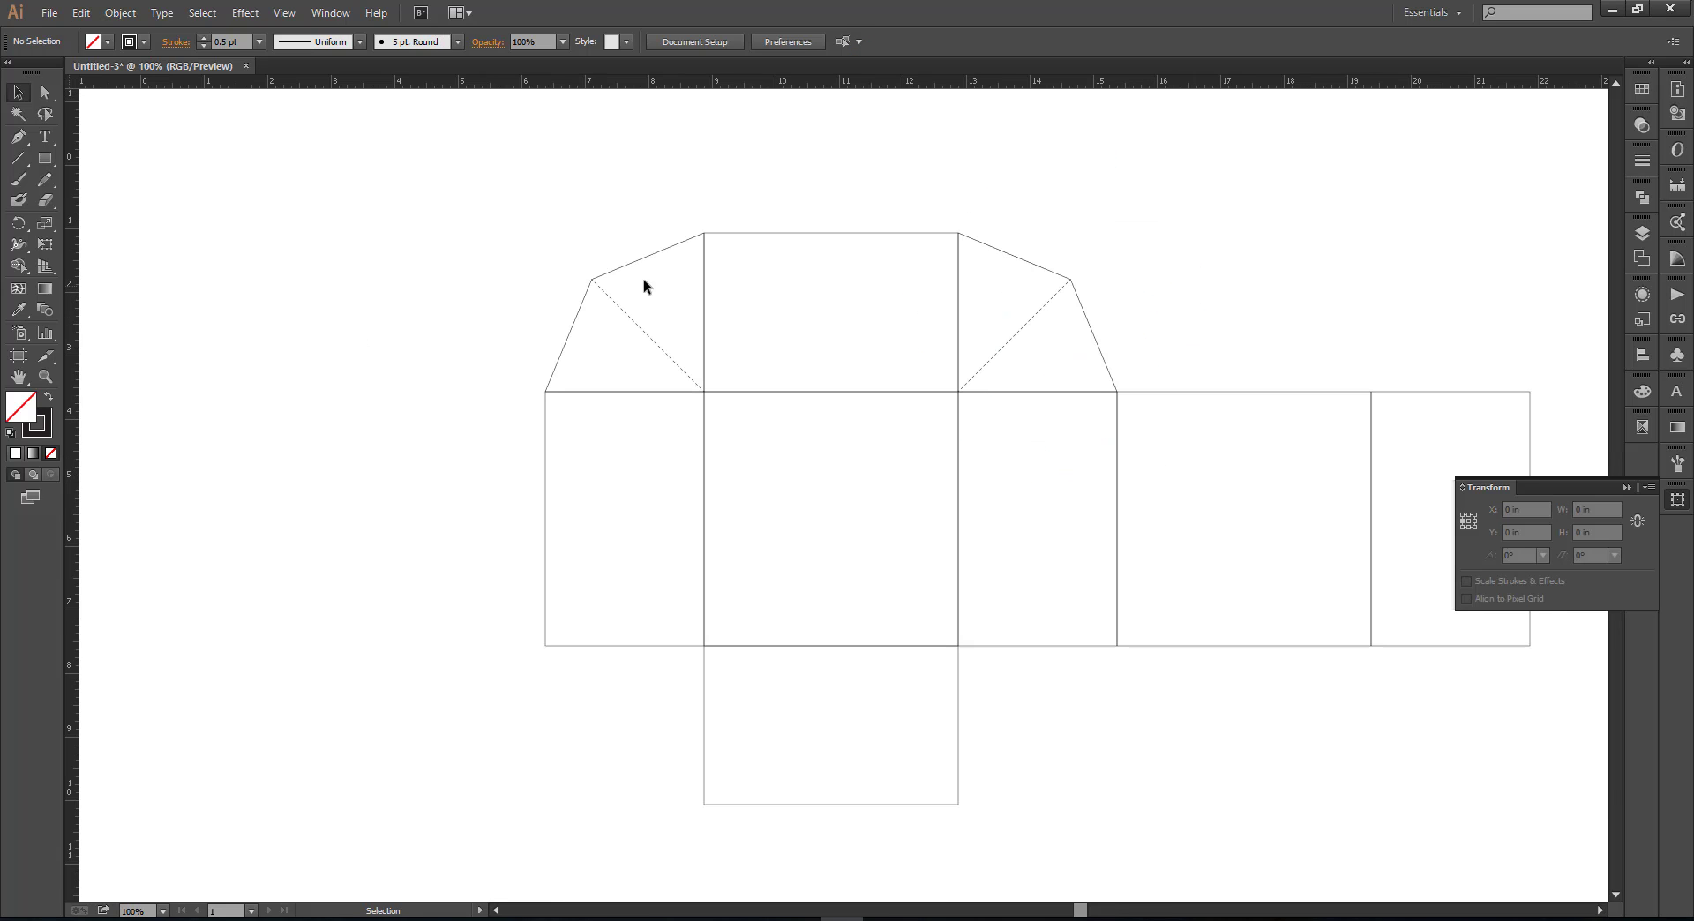
Step: Copy both upper corner flaps to the lower corners, mirrored vertically against the bottom panel
{"action": "left_click_drag", "start_coordinate": [651, 335], "coordinate": [653, 337]}
{"action": "left_click", "coordinate": [1051, 270], "text": "shift"}
{"action": "left_click_drag", "start_coordinate": [1051, 270], "coordinate": [673, 703]}
{"action": "scroll", "coordinate": [1094, 676], "scroll_direction": "down", "scroll_amount": 1}
{"action": "left_click", "coordinate": [1195, 786]}
{"action": "left_click_drag", "start_coordinate": [1000, 748], "coordinate": [682, 702]}
{"action": "scroll", "coordinate": [753, 635], "scroll_direction": "up", "scroll_amount": 1}
{"action": "scroll", "coordinate": [238, 188], "scroll_direction": "left", "scroll_amount": 3}
{"action": "left_click_drag", "start_coordinate": [233, 155], "coordinate": [320, 253]}
{"action": "left_click_drag", "start_coordinate": [1040, 620], "coordinate": [1023, 691]}
{"action": "scroll", "coordinate": [845, 677], "scroll_direction": "down", "scroll_amount": 1}
{"action": "scroll", "coordinate": [844, 672], "scroll_direction": "down", "scroll_amount": 1}
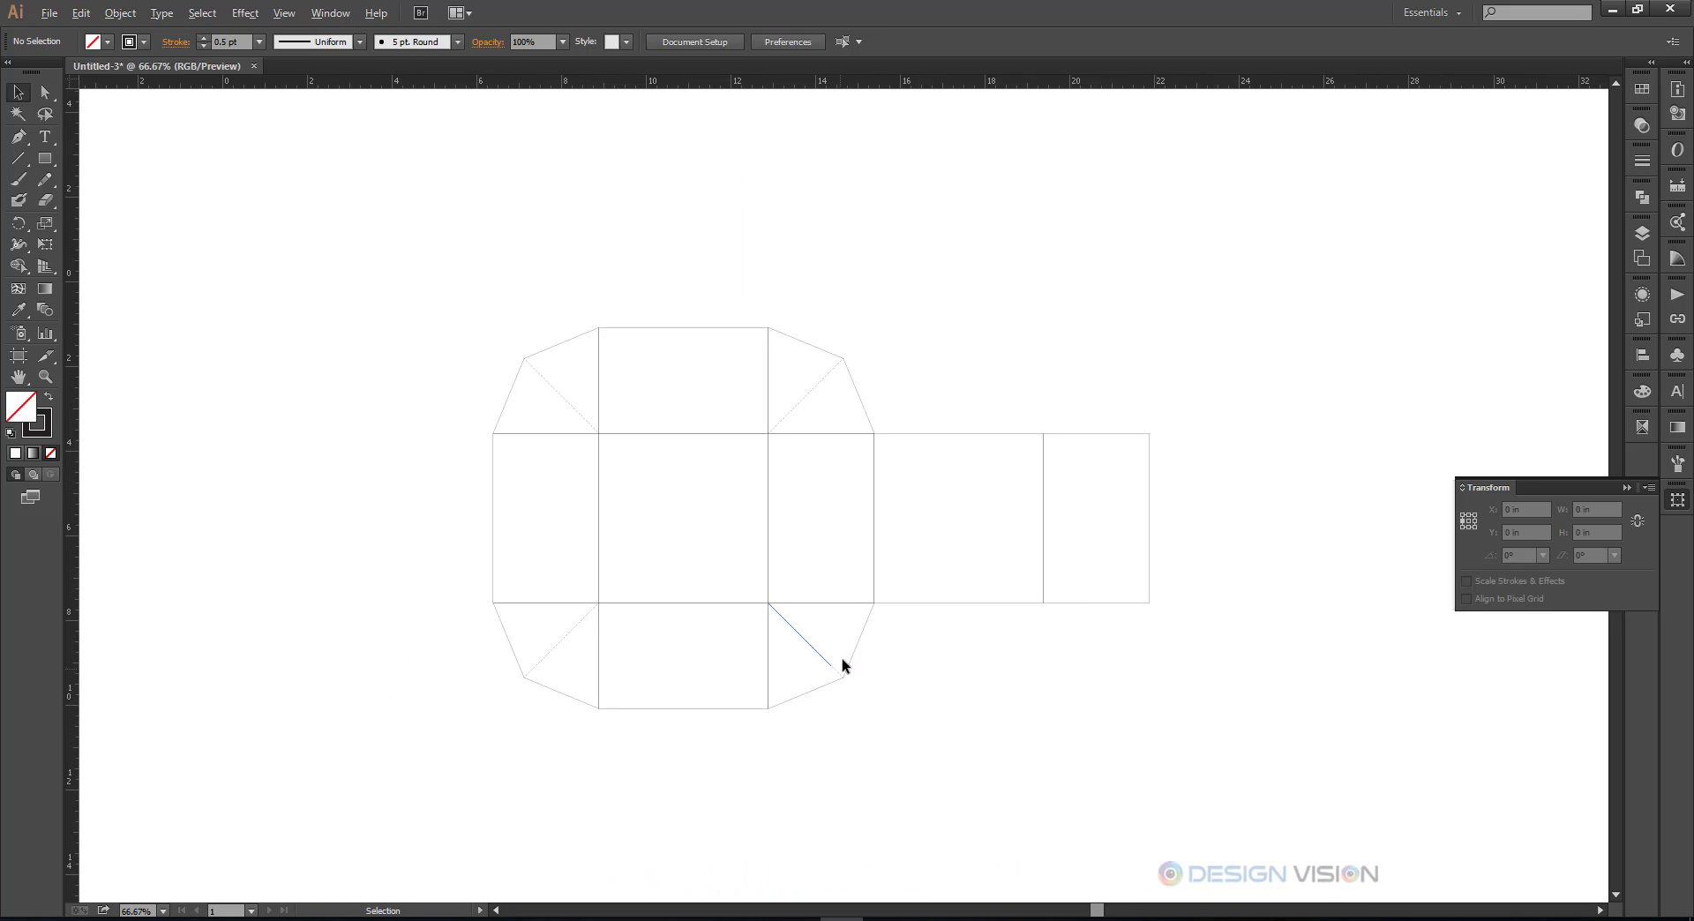
{"action": "scroll", "coordinate": [844, 660], "scroll_direction": "up", "scroll_amount": 1}
{"action": "scroll", "coordinate": [1010, 666], "scroll_direction": "up", "scroll_amount": 2}
{"action": "scroll", "coordinate": [991, 412], "scroll_direction": "right", "scroll_amount": 1}
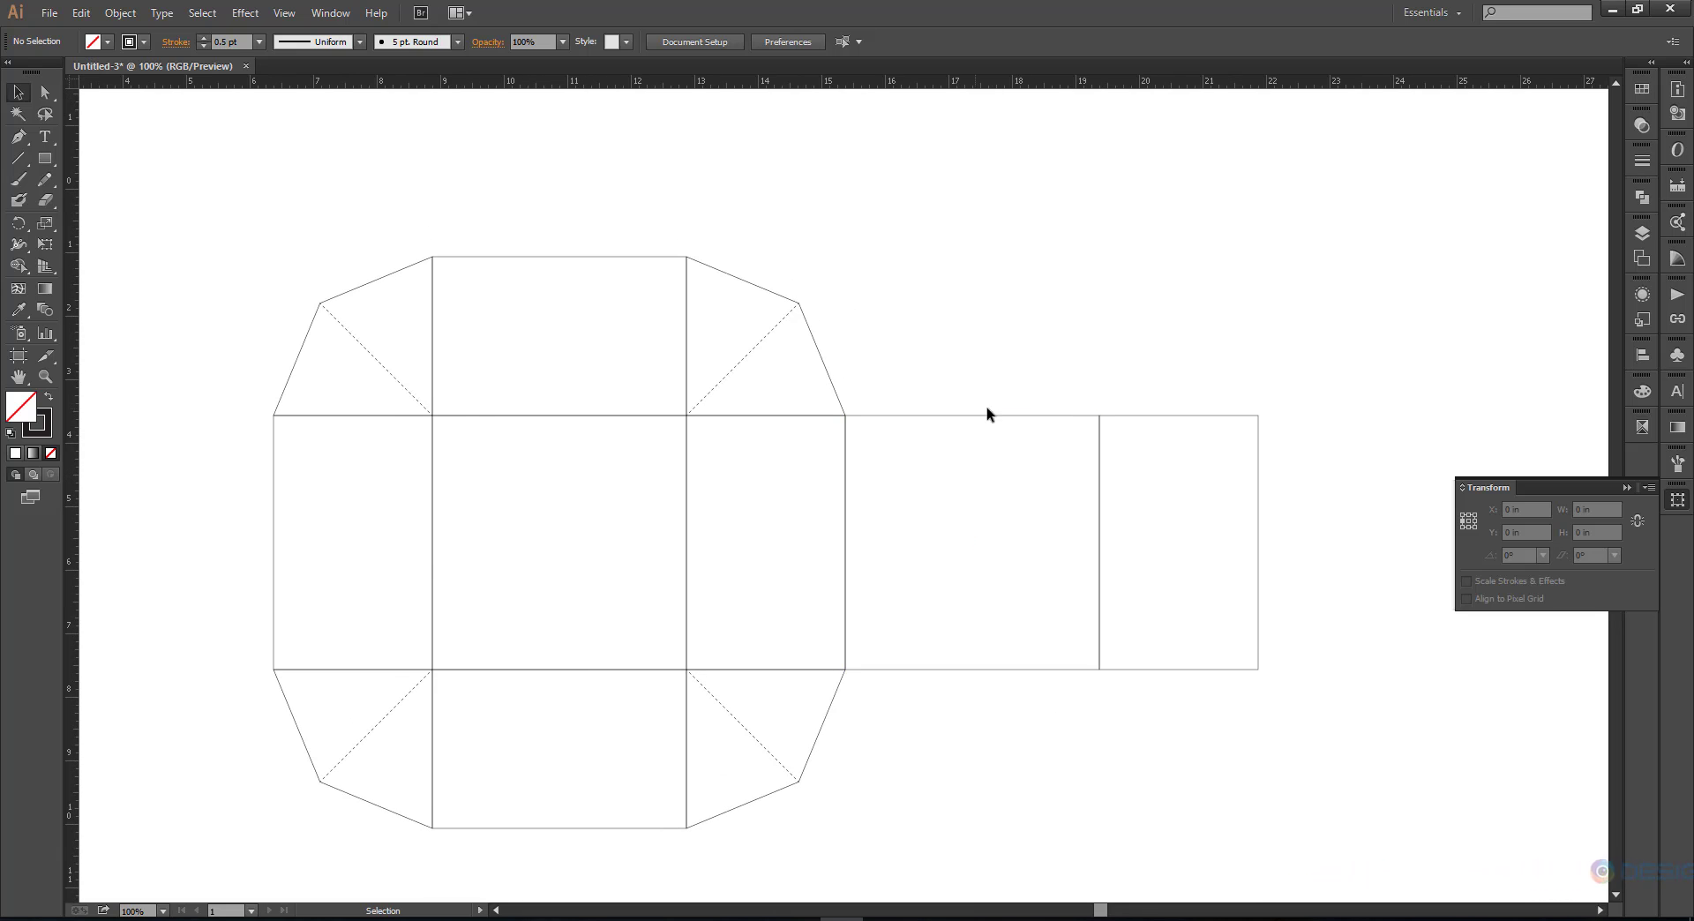
Step: Add a 4 in wide, 1 in high flap on the top edge of the second square panel from a copy of that panel
{"action": "scroll", "coordinate": [930, 362], "scroll_direction": "up", "scroll_amount": 1}
{"action": "left_click_drag", "start_coordinate": [931, 362], "coordinate": [942, 490]}
{"action": "scroll", "coordinate": [918, 389], "scroll_direction": "down", "scroll_amount": 1}
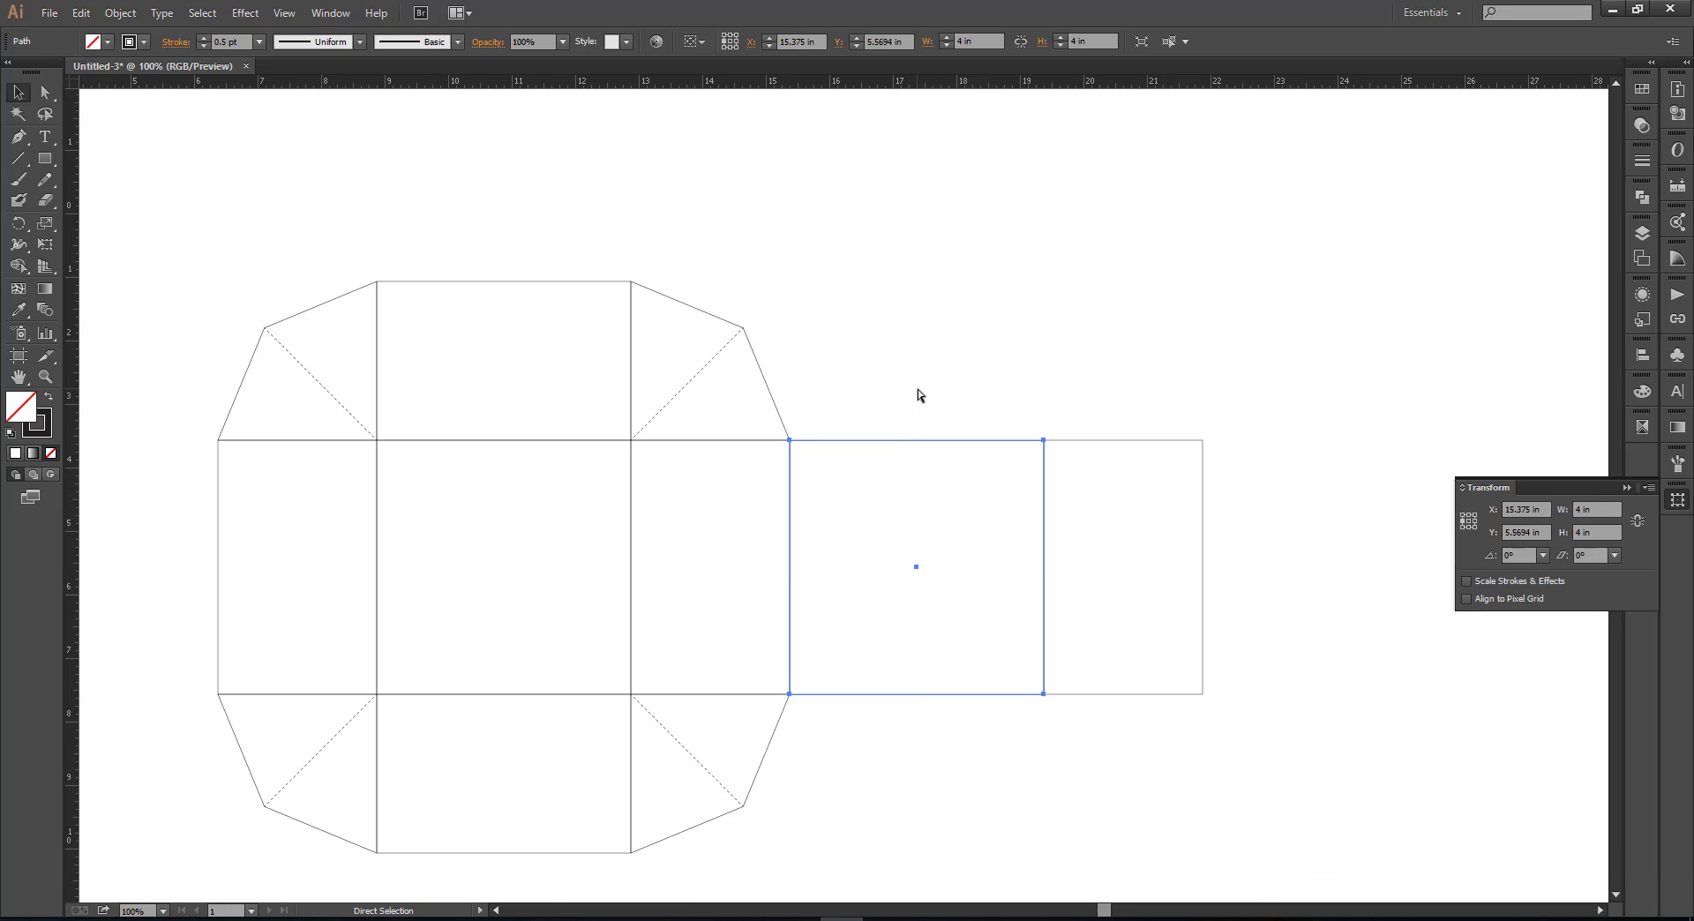
{"action": "left_click_drag", "start_coordinate": [919, 694], "coordinate": [920, 379]}
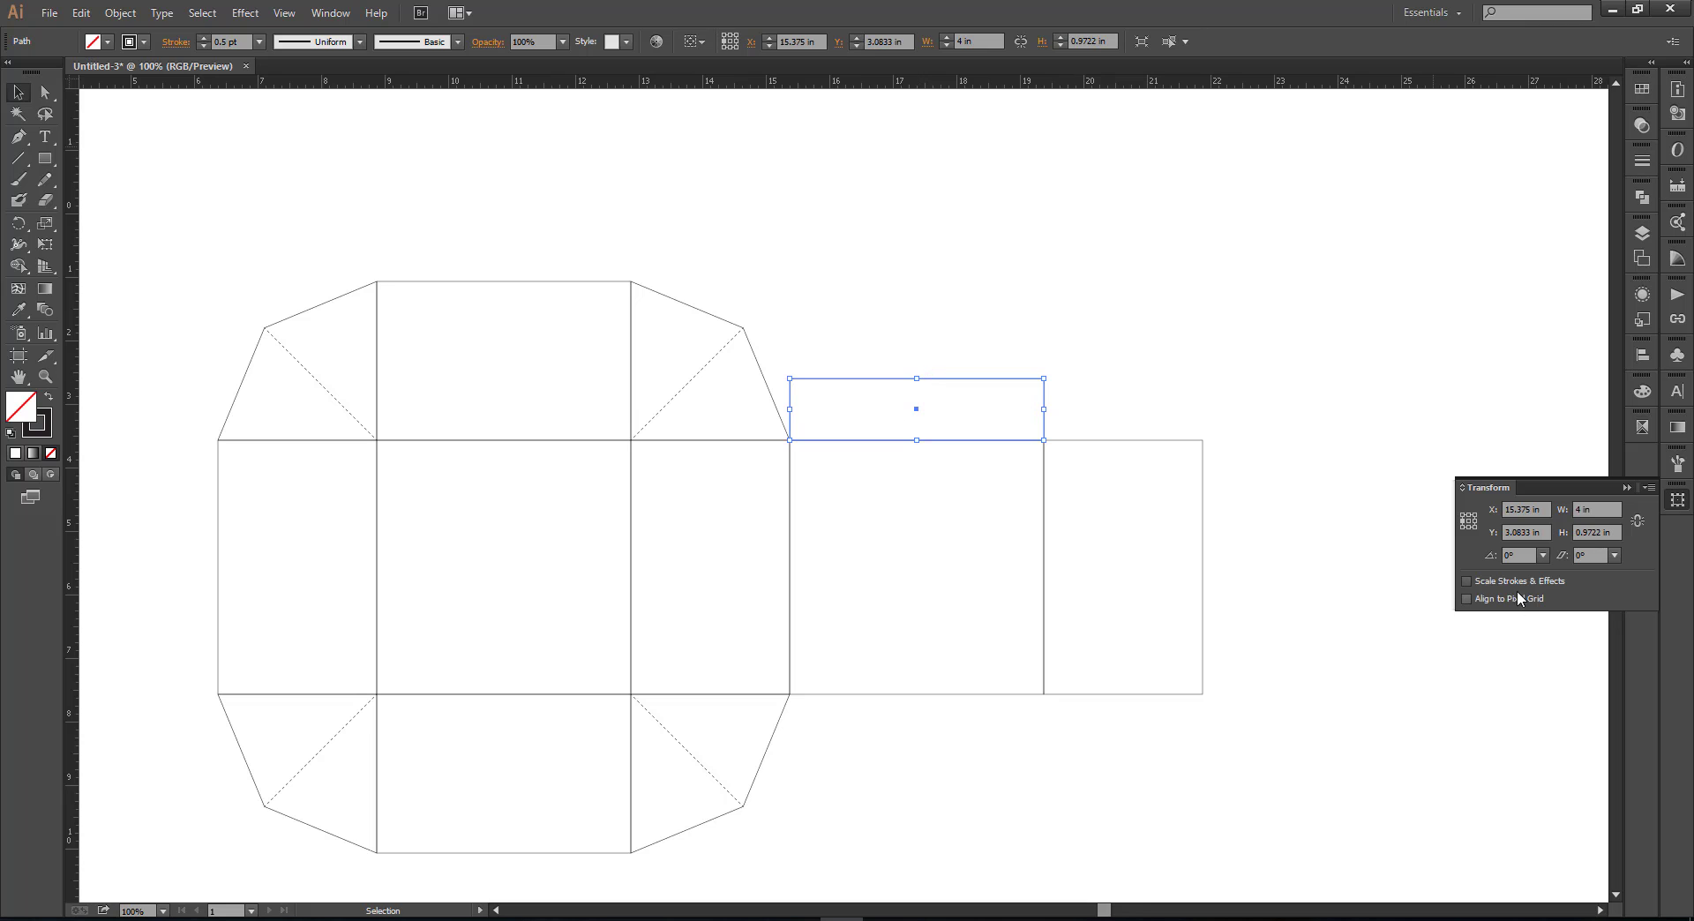
{"action": "left_click", "coordinate": [1571, 533]}
{"action": "type", "text": "1"}
{"action": "left_click", "coordinate": [912, 389]}
{"action": "scroll", "coordinate": [912, 389], "scroll_direction": "up", "scroll_amount": 1}
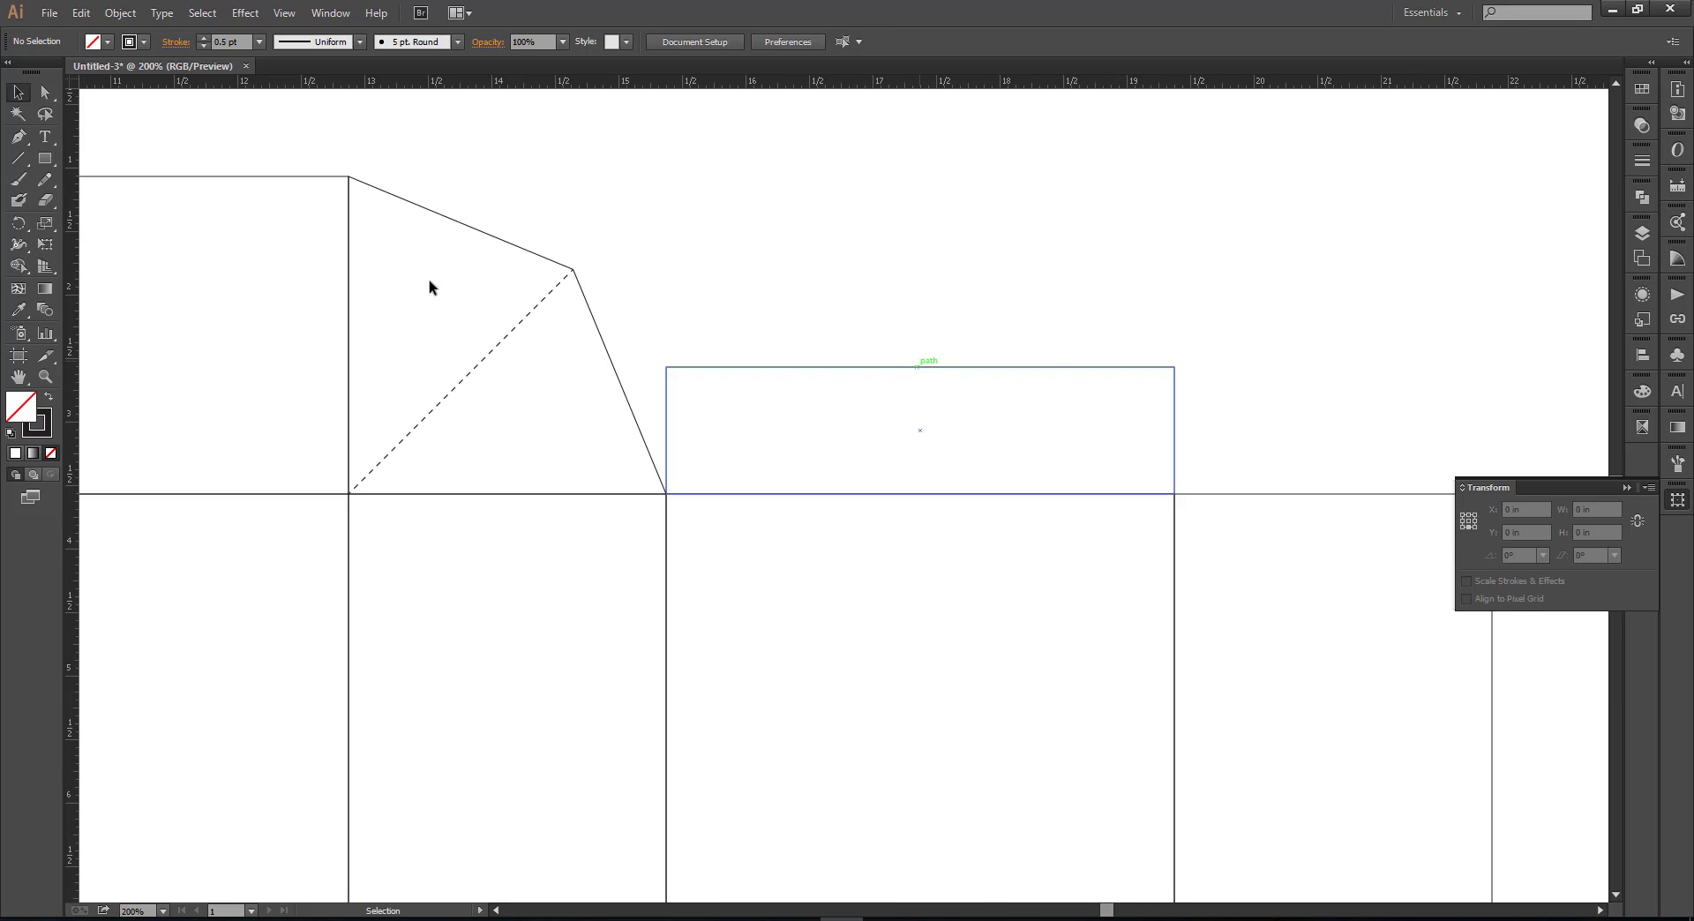
Step: Set the keyboard increment to 5 mm in the general preferences
{"action": "left_click_drag", "start_coordinate": [623, 323], "coordinate": [702, 374]}
{"action": "left_click", "coordinate": [746, 220]}
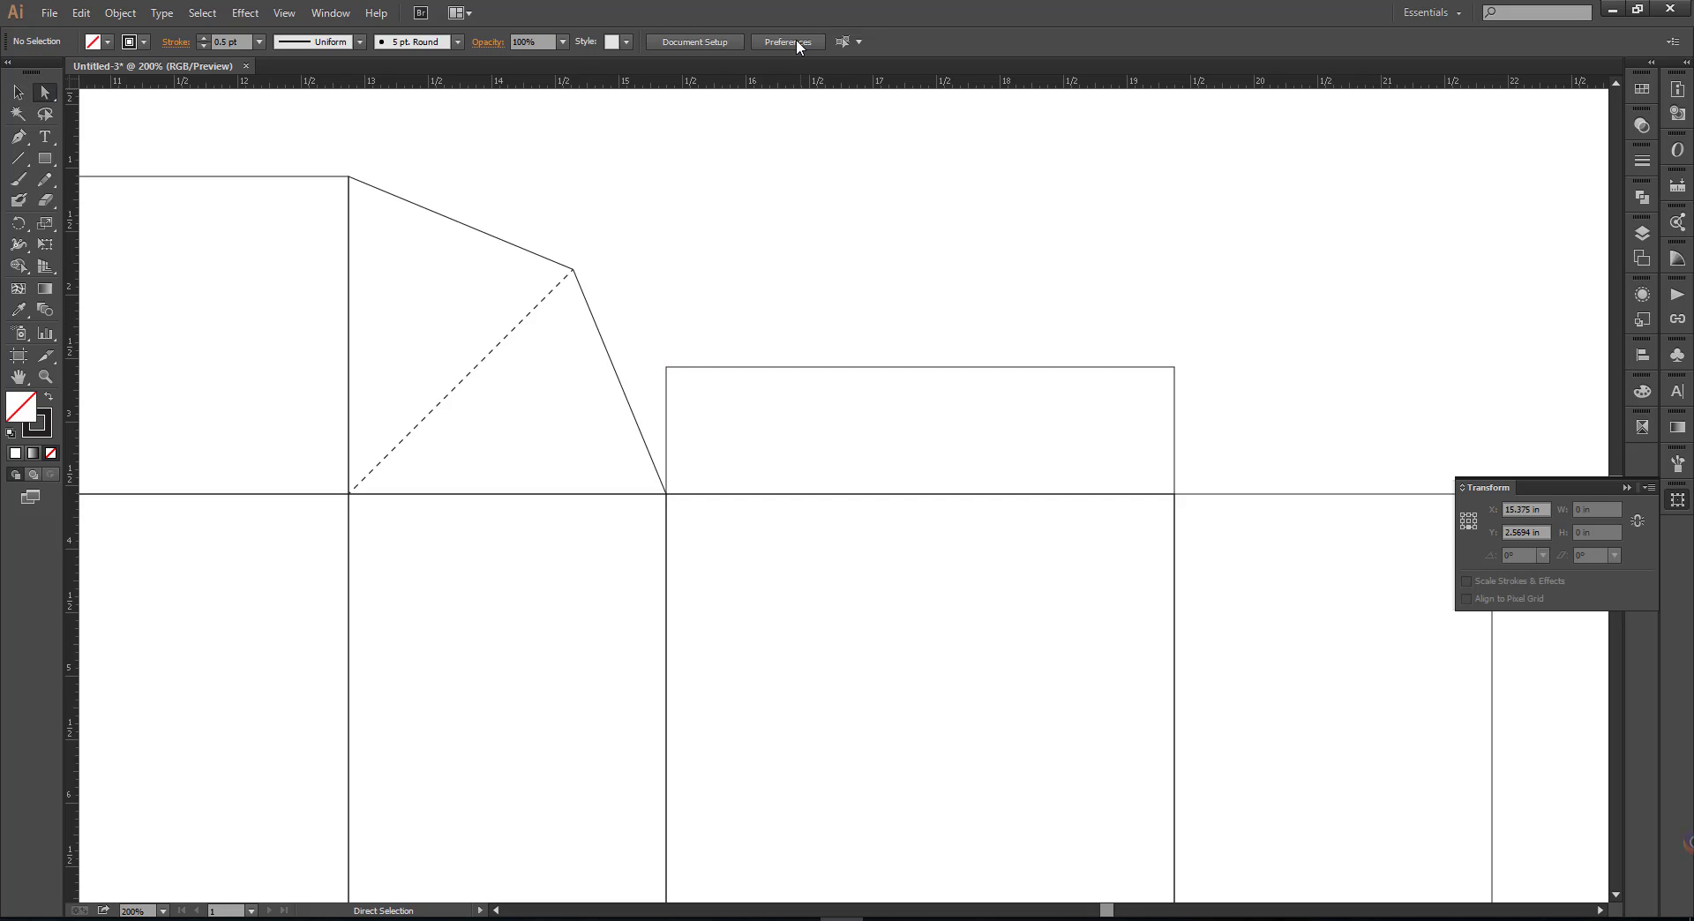
{"action": "left_click", "coordinate": [791, 39]}
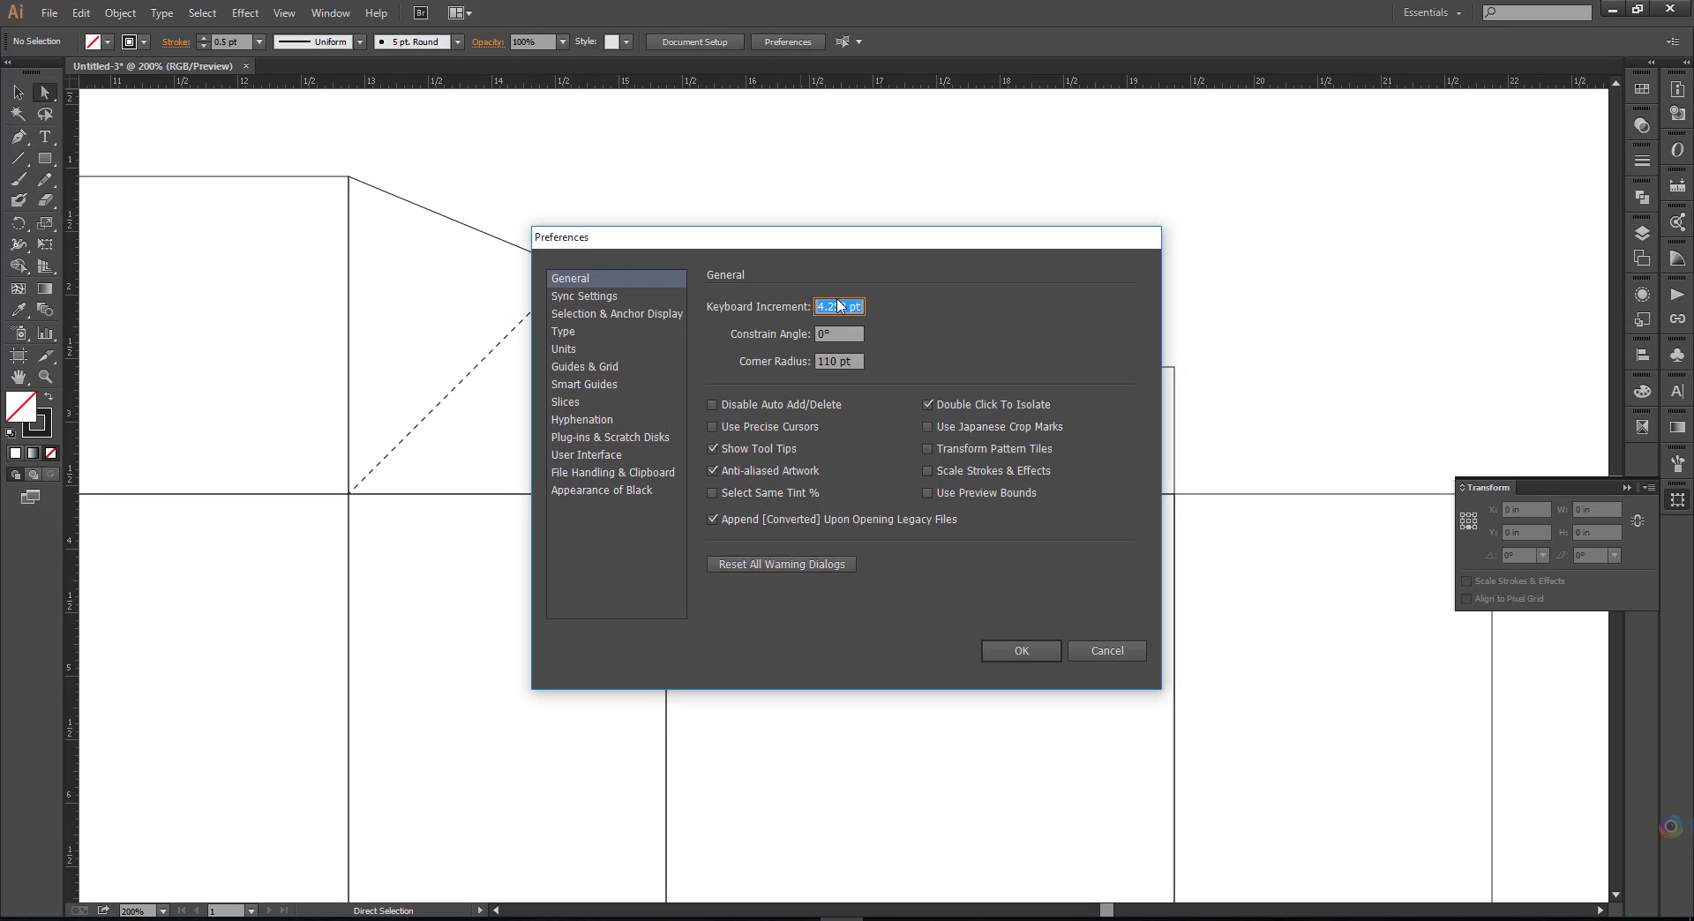
{"action": "type", "text": "5mm"}
{"action": "left_click", "coordinate": [1019, 653]}
Step: Taper the 1 in flap by nudging its two upper corner points inward by one 5 mm increment each
{"action": "left_click_drag", "start_coordinate": [658, 364], "coordinate": [732, 401]}
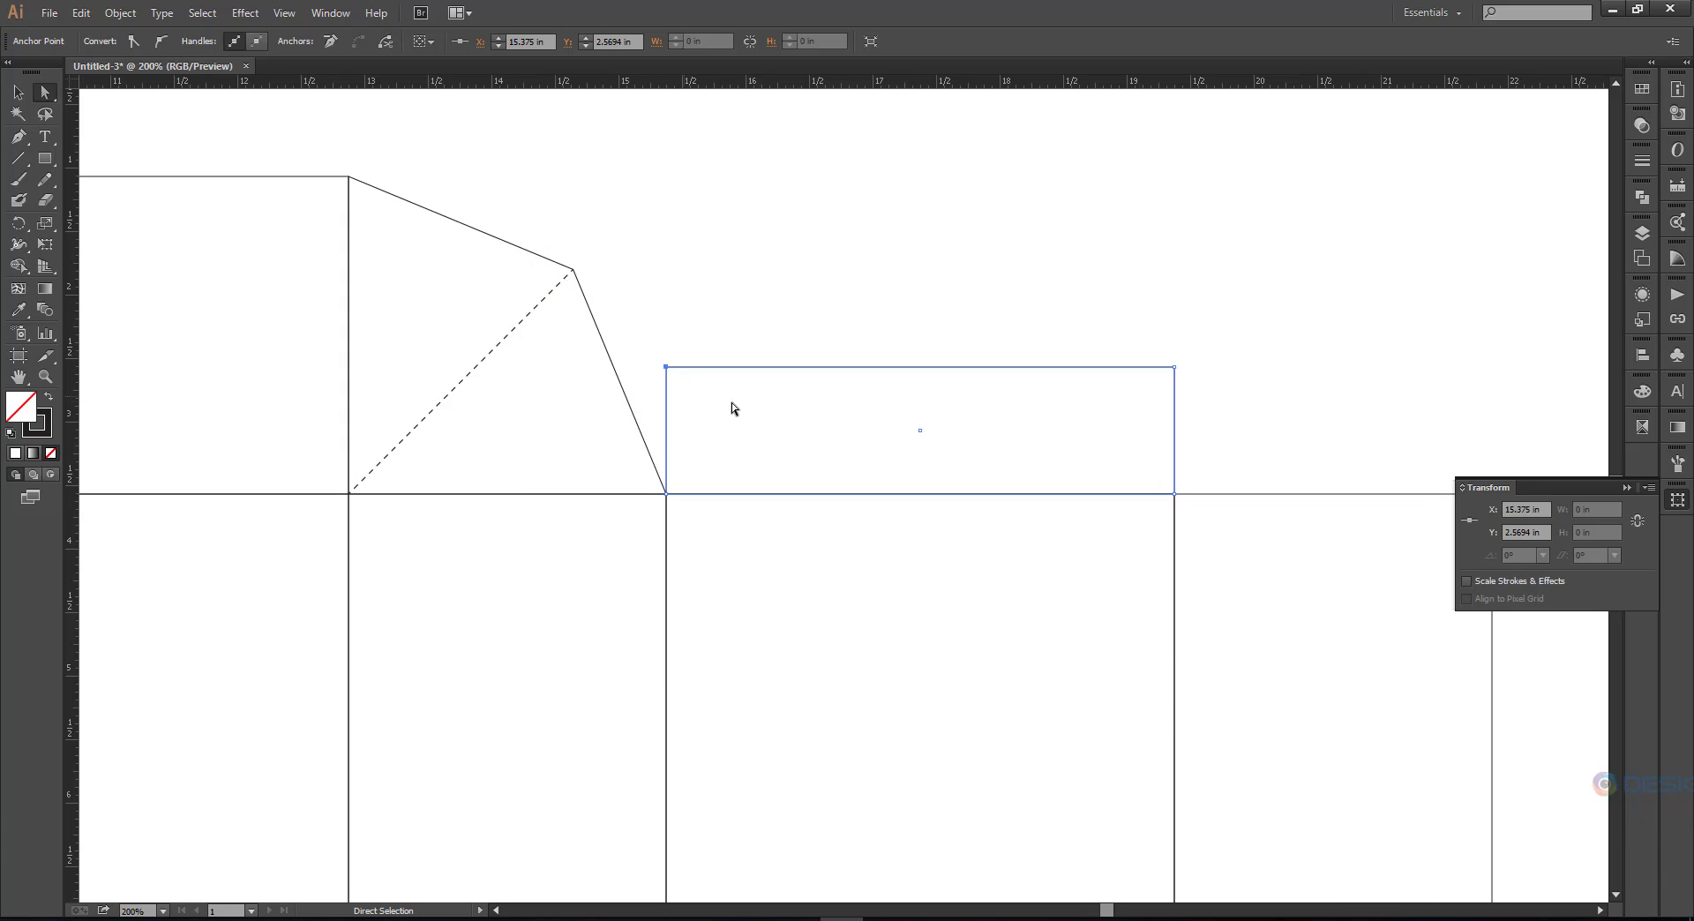
{"action": "left_click_drag", "start_coordinate": [1094, 300], "coordinate": [1198, 400]}
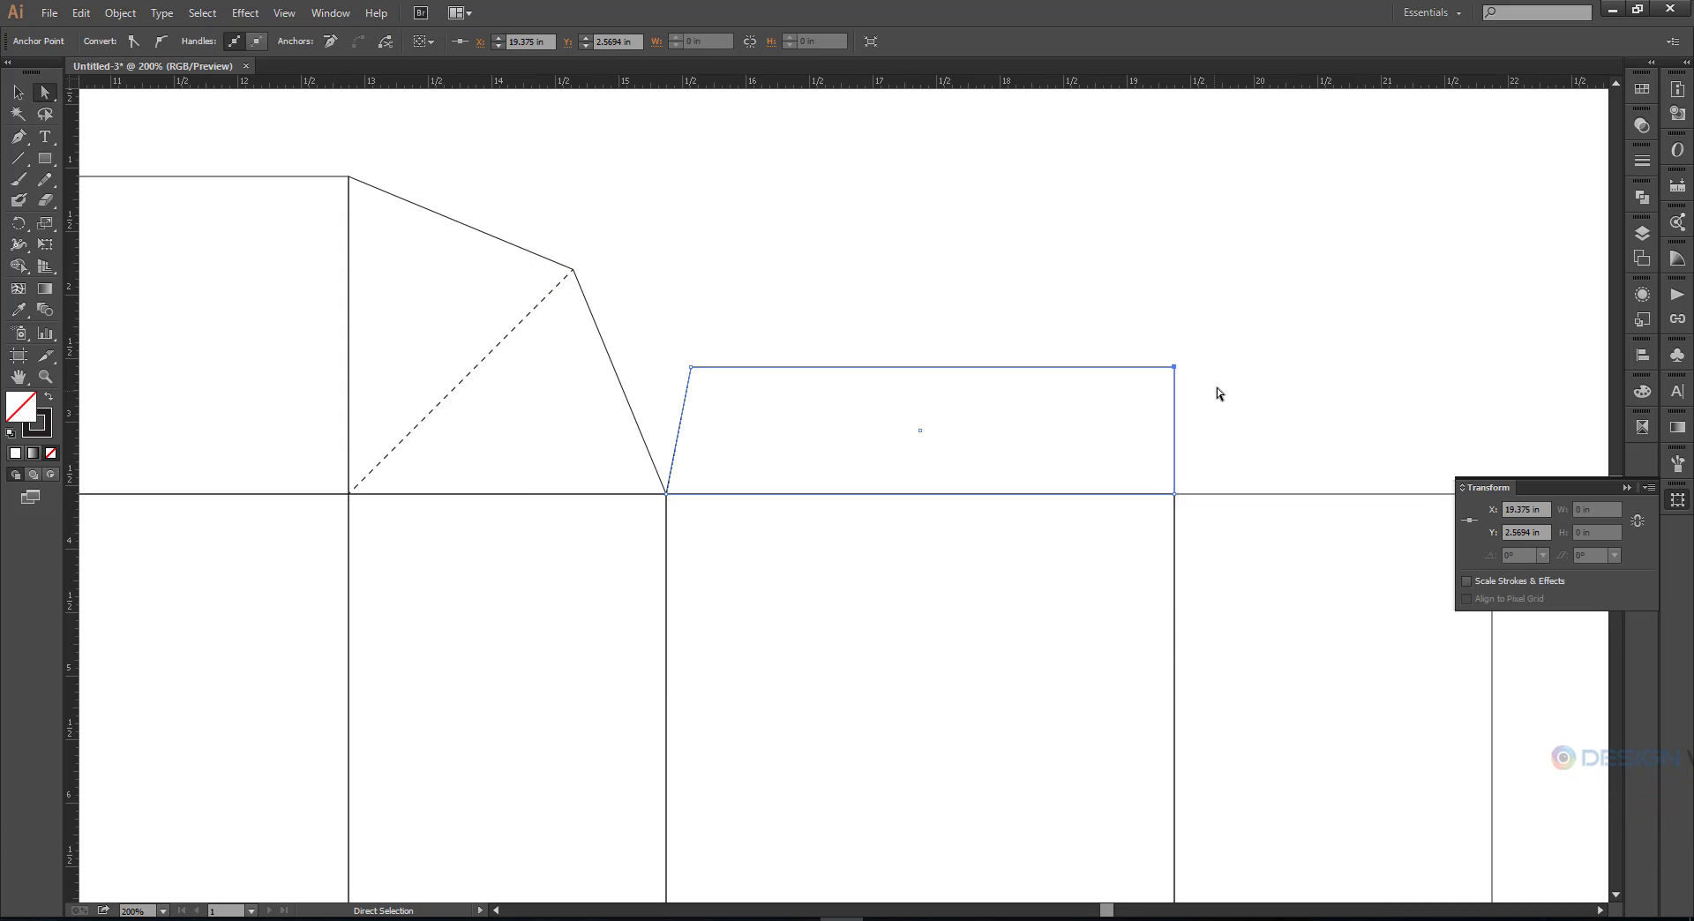
{"action": "key", "text": "Left"}
{"action": "left_click", "coordinate": [1123, 358]}
Step: Draw a circle tangent to the flap's top edge near its left corner and place a matching copy at the right corner
{"action": "left_click_drag", "start_coordinate": [46, 160], "coordinate": [104, 201]}
{"action": "left_click_drag", "start_coordinate": [692, 367], "coordinate": [1347, 418]}
{"action": "left_click", "coordinate": [23, 93]}
{"action": "left_click", "coordinate": [791, 416]}
{"action": "scroll", "coordinate": [791, 416], "scroll_direction": "up", "scroll_amount": 1}
{"action": "left_click", "coordinate": [711, 242]}
{"action": "left_click", "coordinate": [1300, 260]}
{"action": "scroll", "coordinate": [1334, 418], "scroll_direction": "up", "scroll_amount": 4}
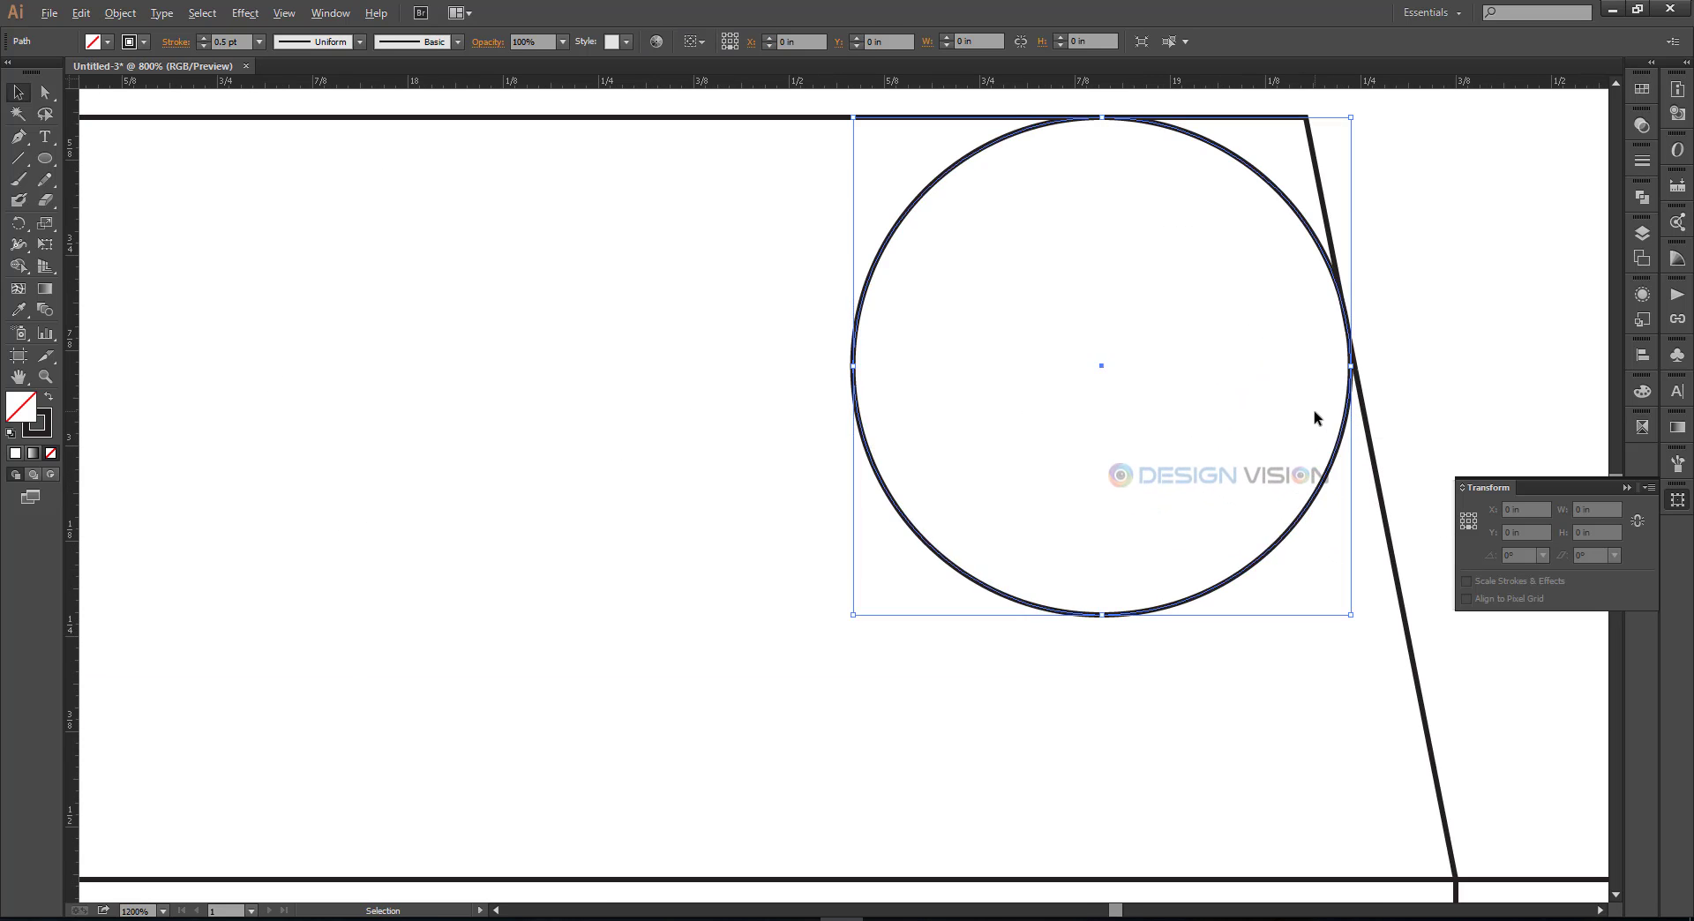
Step: Round the flap's upper corners with the Shape Builder, removing the outer corner pieces and merging the circles into the flap
{"action": "scroll", "coordinate": [1312, 411], "scroll_direction": "down", "scroll_amount": 5}
{"action": "left_click_drag", "start_coordinate": [824, 340], "coordinate": [1342, 435]}
{"action": "scroll", "coordinate": [1333, 423], "scroll_direction": "up", "scroll_amount": 2}
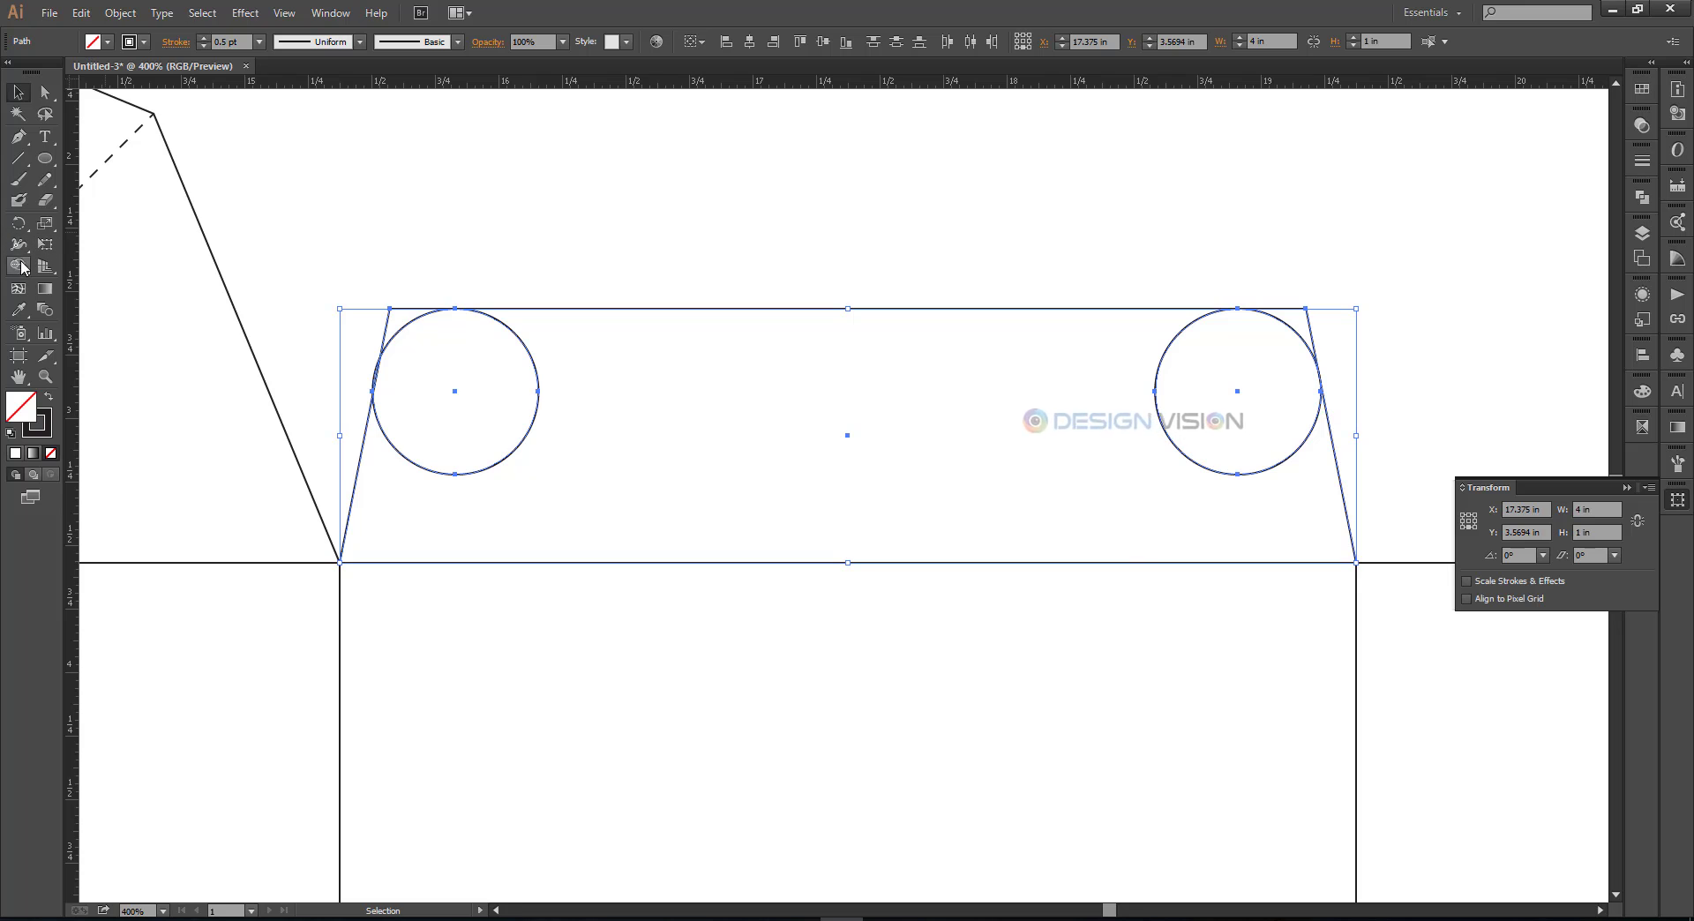
{"action": "left_click", "coordinate": [23, 266]}
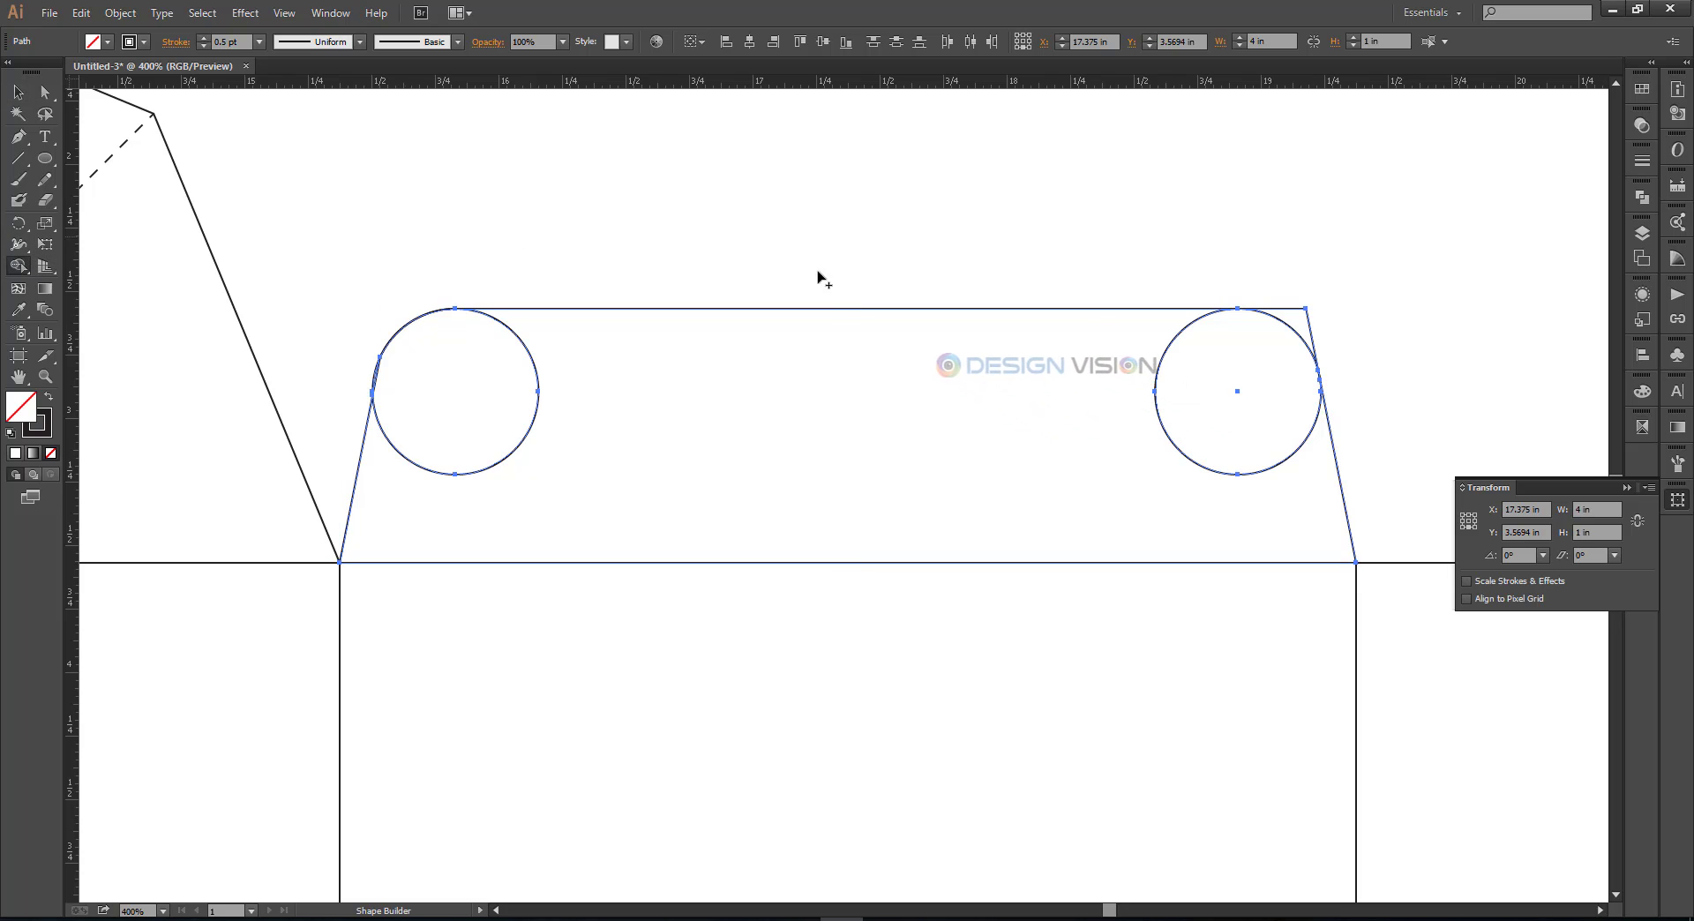
{"action": "left_click", "coordinate": [1305, 332], "text": "alt"}
{"action": "mouse_move", "coordinate": [485, 394]}
{"action": "left_mouse_down"}
{"action": "mouse_move", "coordinate": [1002, 446]}
{"action": "mouse_move", "coordinate": [936, 432]}
{"action": "left_mouse_up"}
Step: Copy the rounded flap to the bottom edge of the second square panel and mirror it vertically
{"action": "scroll", "coordinate": [870, 389], "scroll_direction": "down", "scroll_amount": 4}
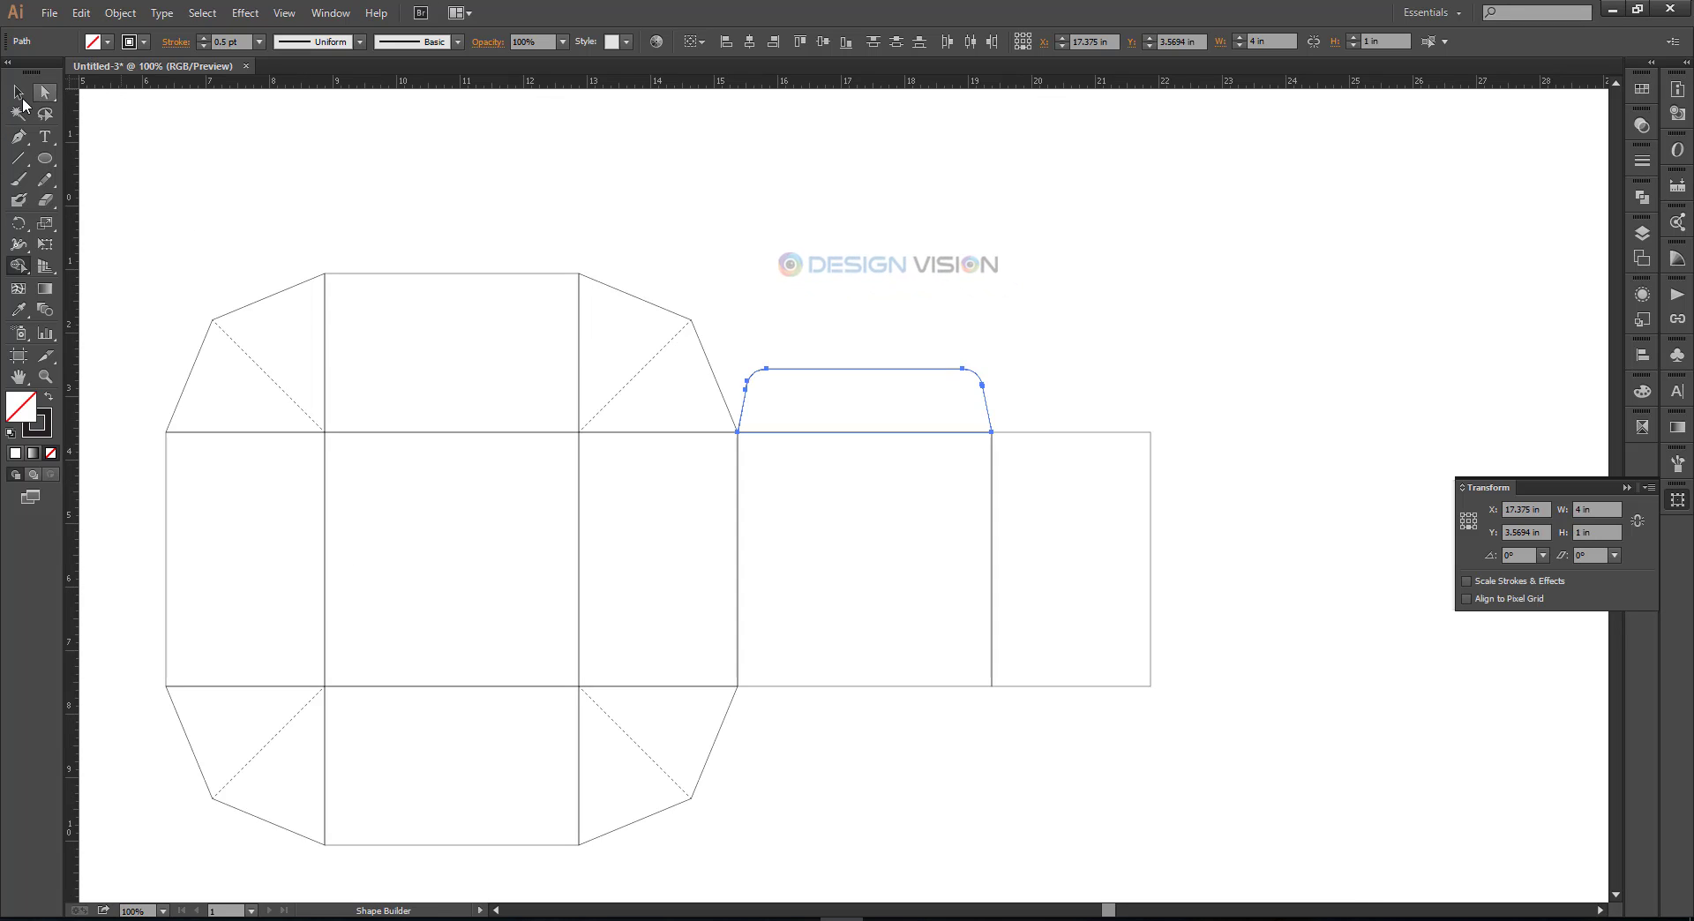
{"action": "left_click", "coordinate": [21, 96]}
{"action": "left_click", "coordinate": [685, 245]}
{"action": "left_click_drag", "start_coordinate": [1062, 360], "coordinate": [1149, 221]}
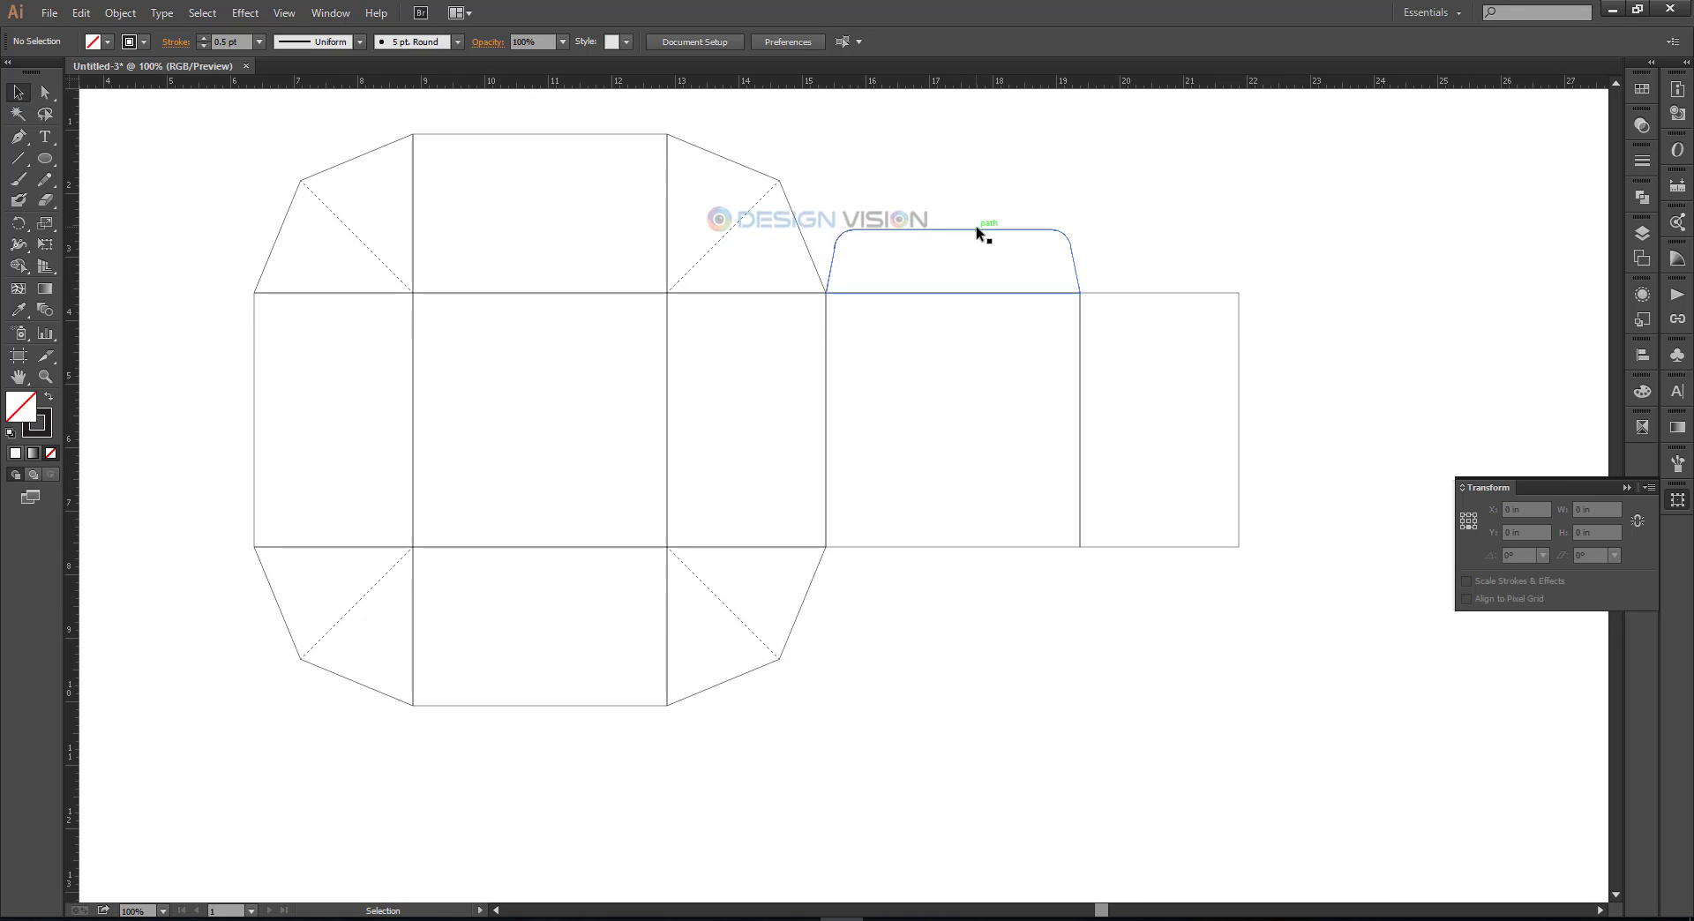
{"action": "left_click_drag", "start_coordinate": [975, 234], "coordinate": [1008, 553]}
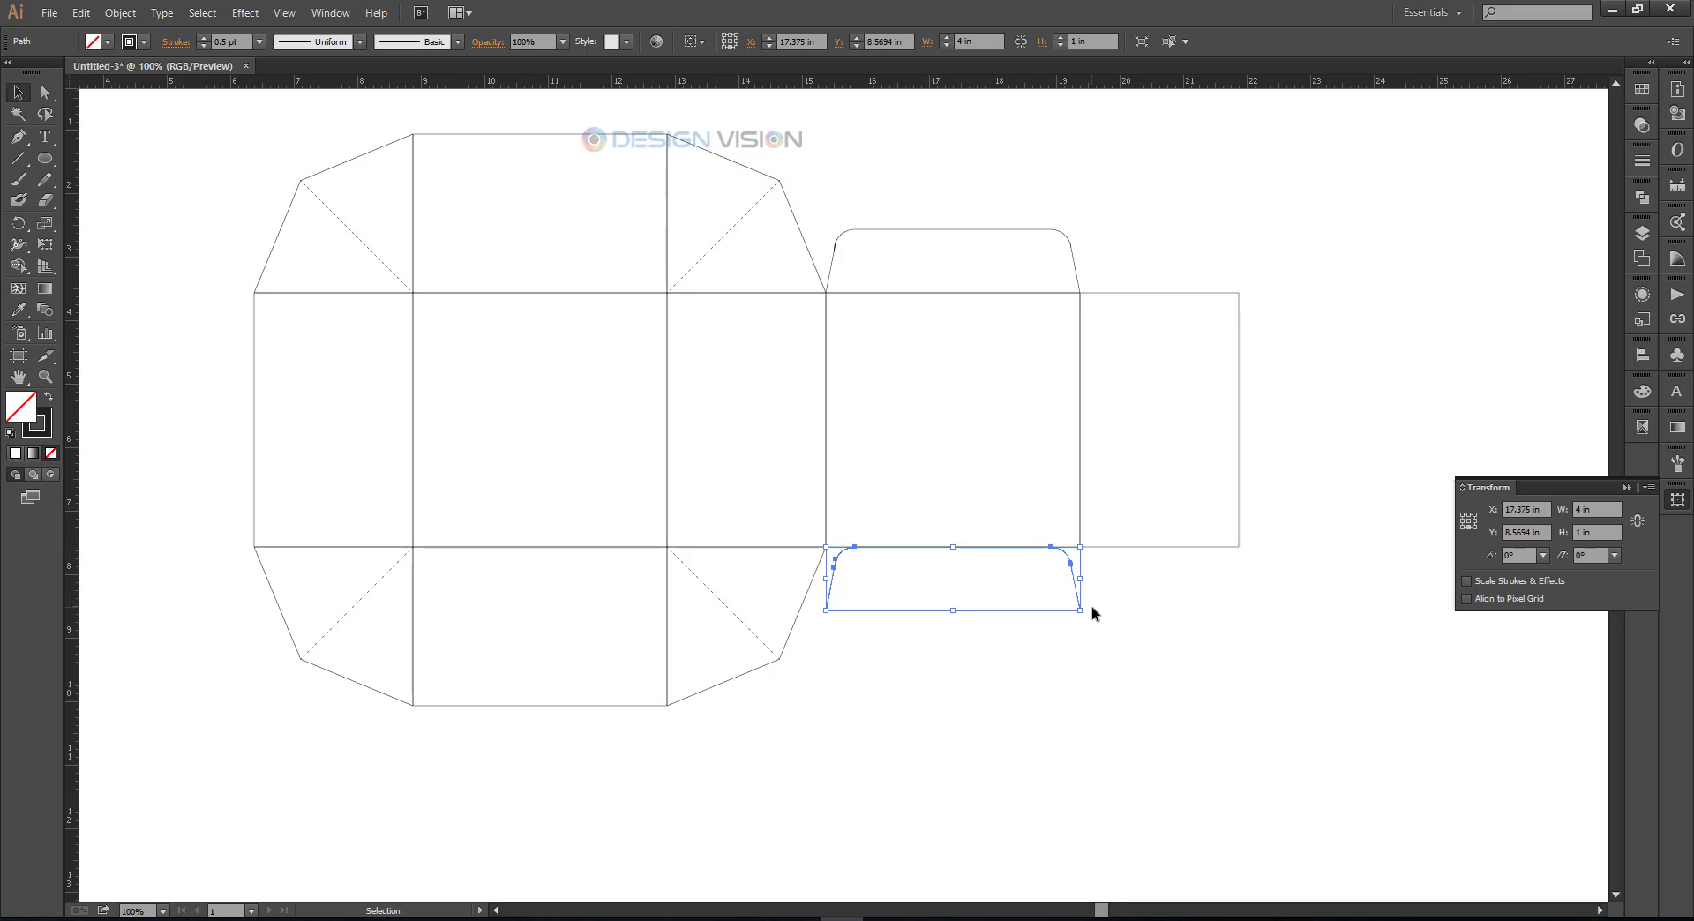
{"action": "scroll", "coordinate": [1088, 605], "scroll_direction": "up", "scroll_amount": 2}
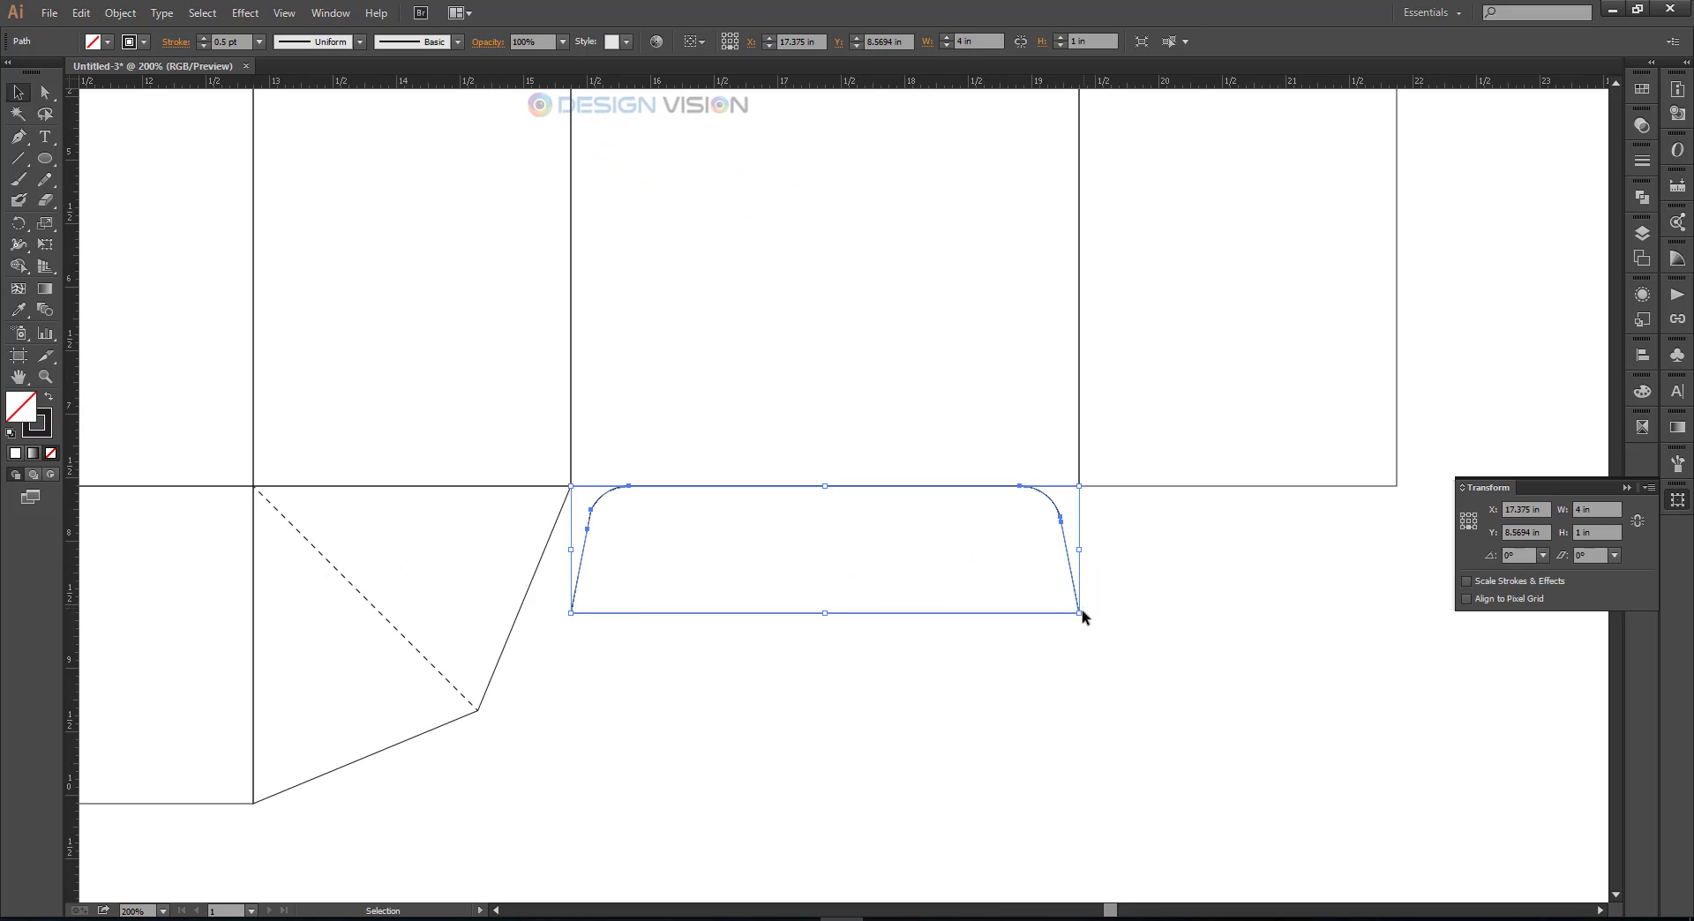
{"action": "left_click_drag", "start_coordinate": [1089, 615], "coordinate": [574, 532]}
{"action": "left_click", "coordinate": [741, 705]}
Step: Remove the leftover sliver on the left slanted edge of the upper rounded flap
{"action": "scroll", "coordinate": [838, 717], "scroll_direction": "down", "scroll_amount": 1}
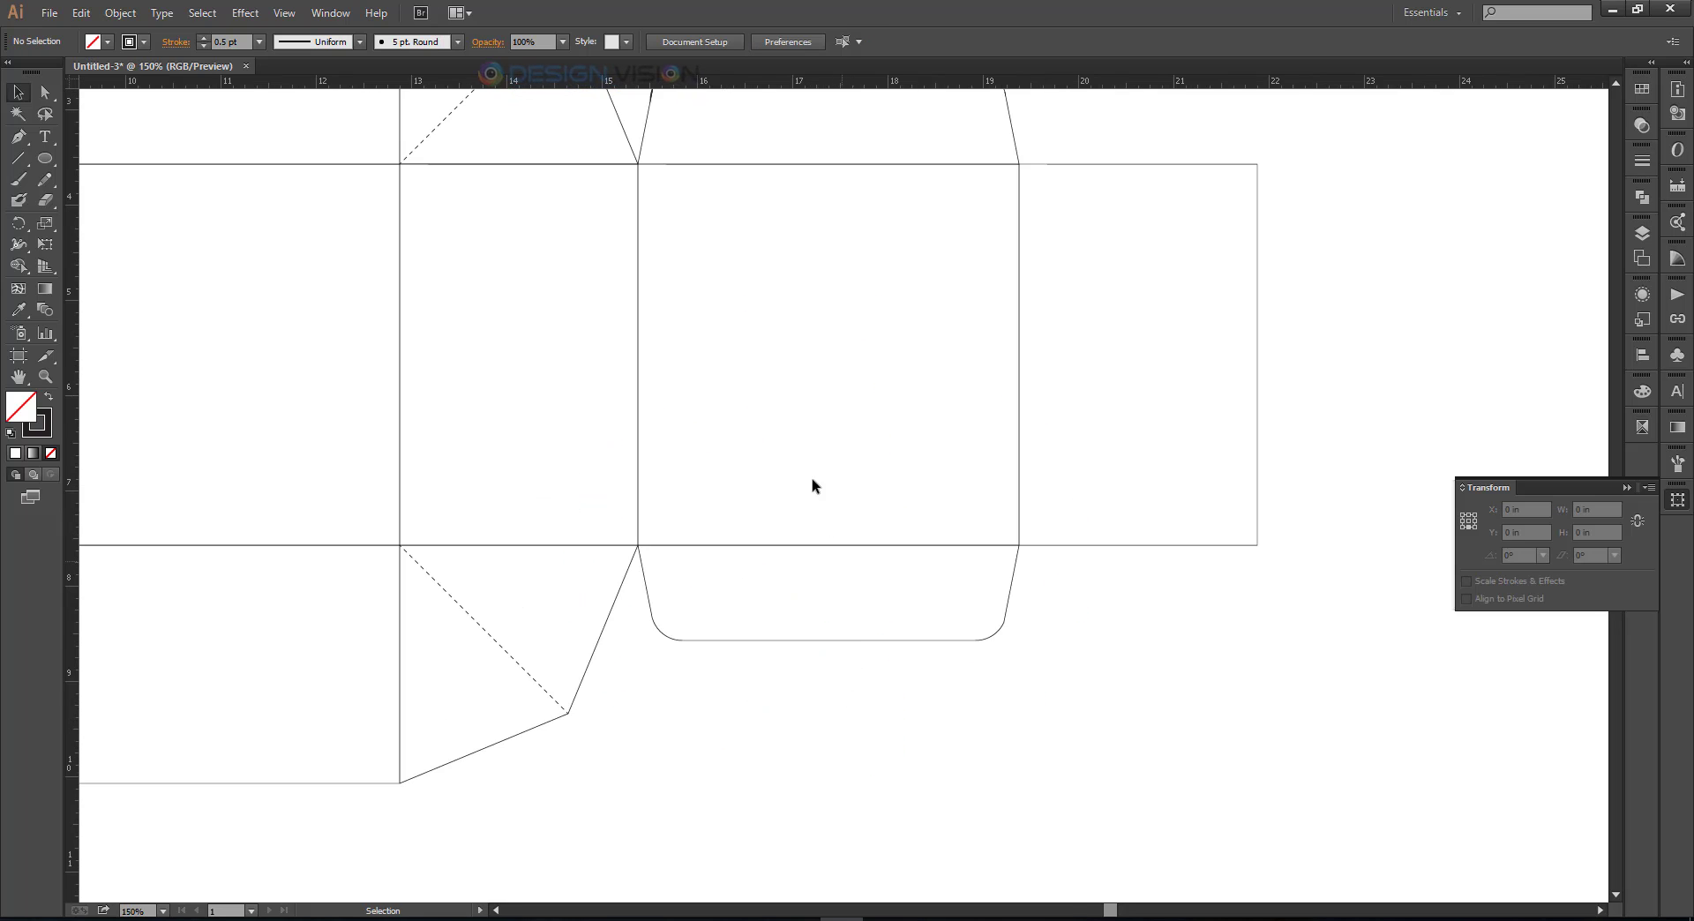
{"action": "left_click_drag", "start_coordinate": [812, 482], "coordinate": [860, 716]}
{"action": "scroll", "coordinate": [697, 388], "scroll_direction": "up", "scroll_amount": 3}
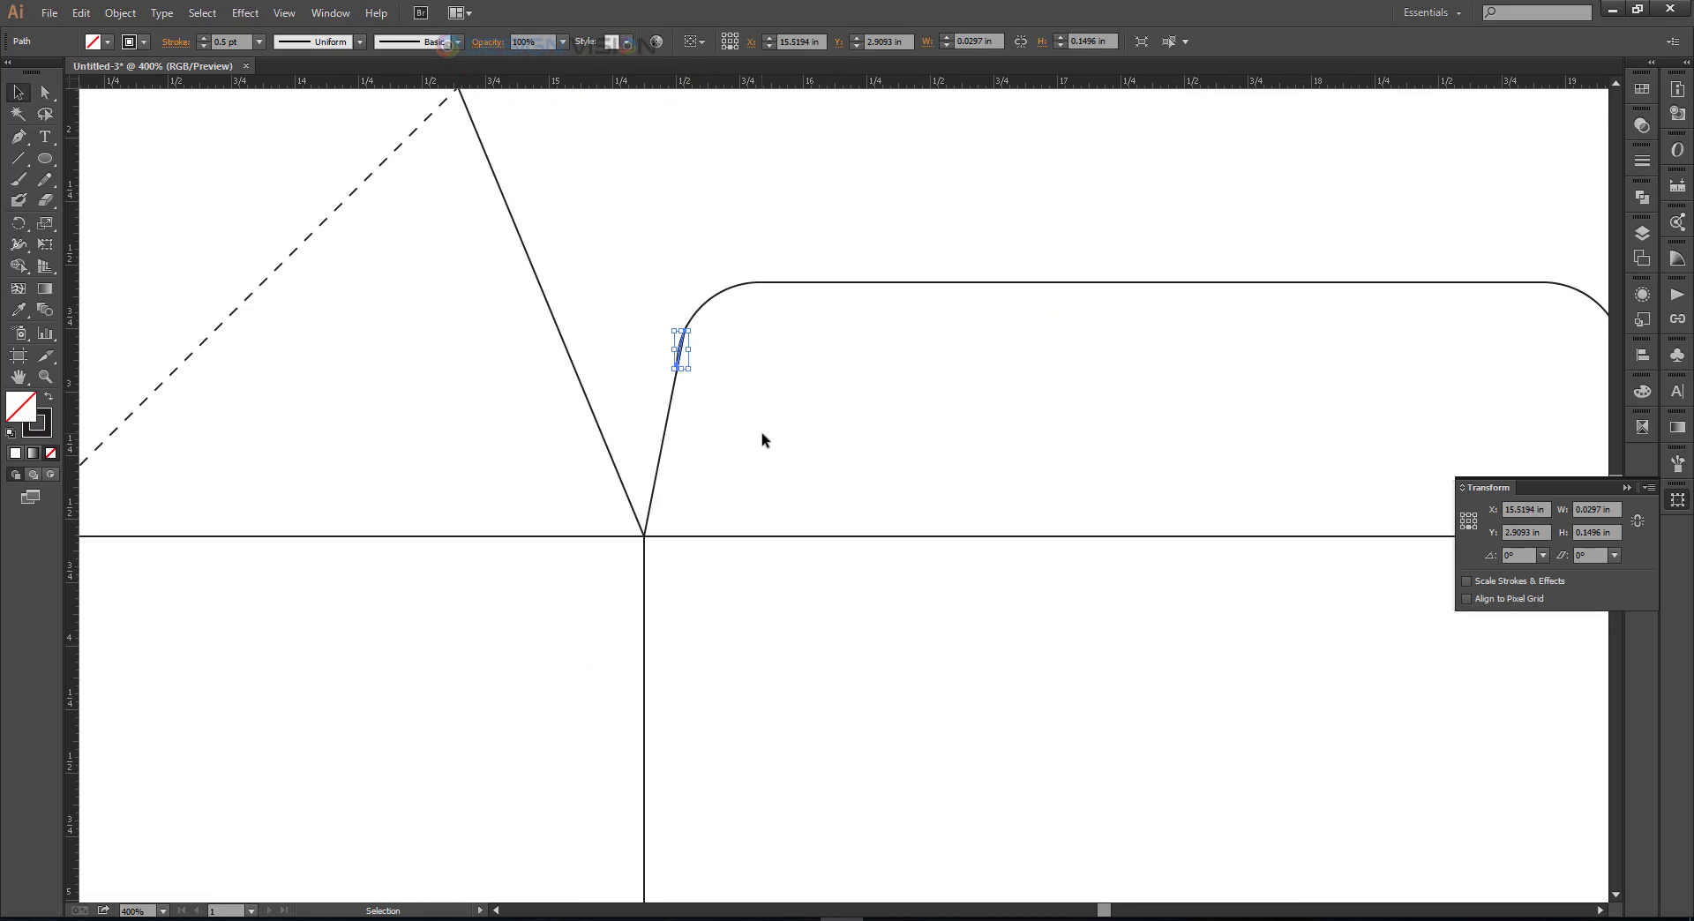
{"action": "key", "text": "ctrl+1"}
Step: Select the entire dieline and group it
{"action": "left_click_drag", "start_coordinate": [980, 231], "coordinate": [1143, 263]}
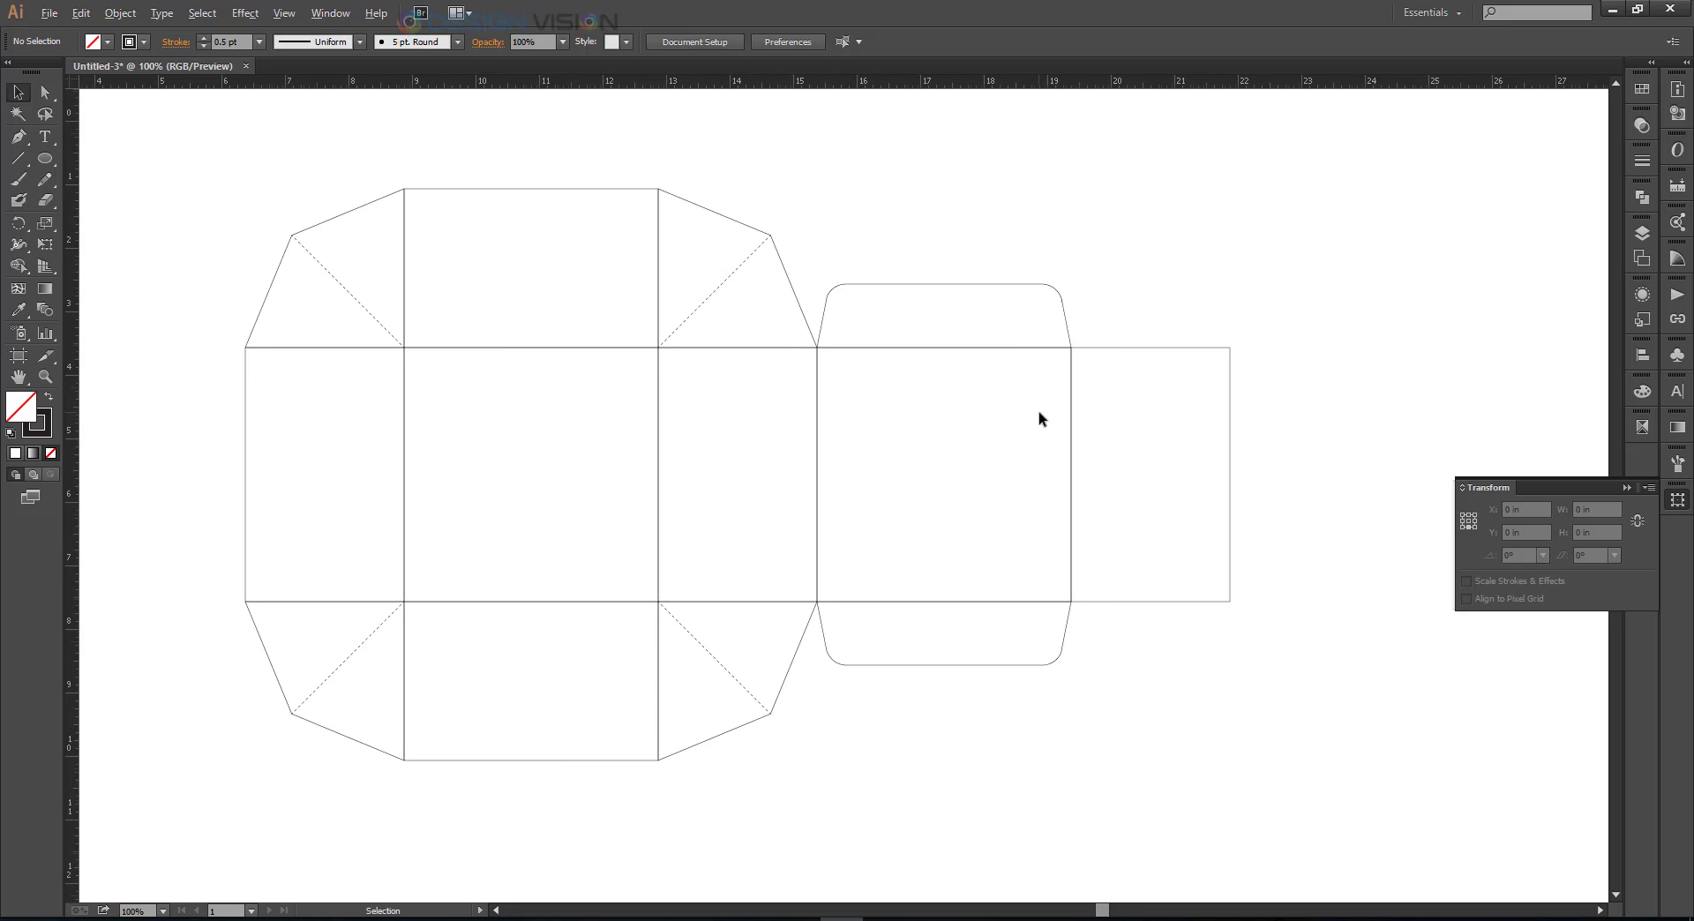
{"action": "scroll", "coordinate": [1040, 415], "scroll_direction": "down", "scroll_amount": 1}
{"action": "left_click_drag", "start_coordinate": [1049, 652], "coordinate": [1267, 700]}
{"action": "key", "text": "ctrl+g"}
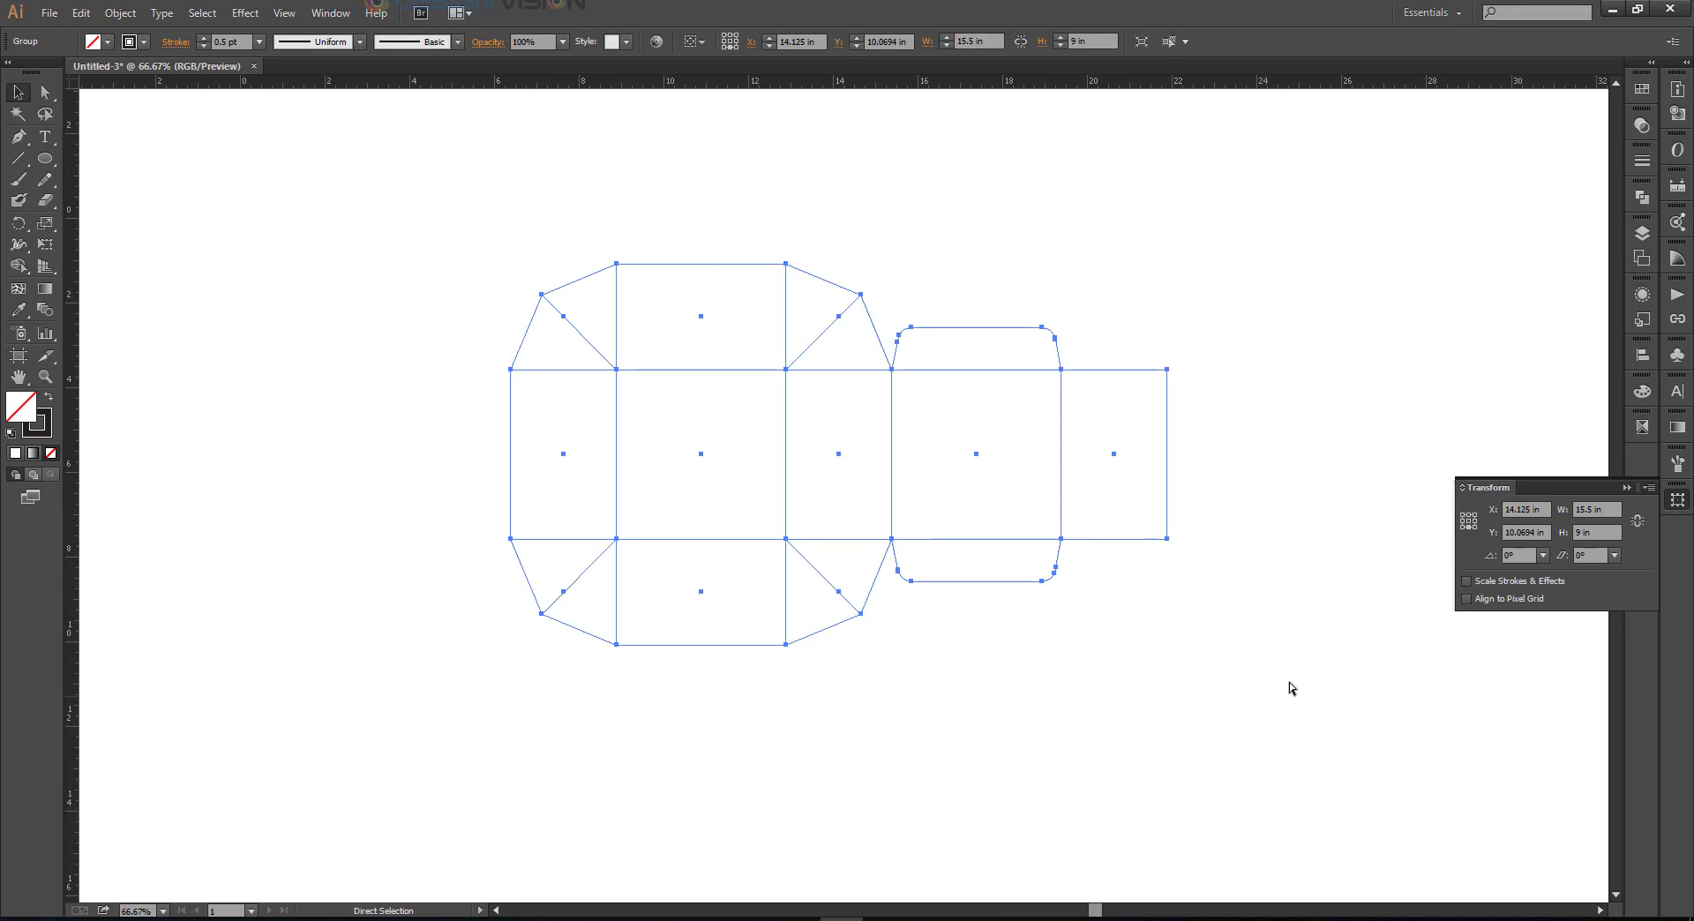
{"action": "left_click", "coordinate": [1289, 681]}
Step: Place a horizontal ruler guide through the vertical centre of the dieline
{"action": "scroll", "coordinate": [1232, 454], "scroll_direction": "up", "scroll_amount": 2}
{"action": "left_click_drag", "start_coordinate": [1192, 444], "coordinate": [1187, 496]}
{"action": "scroll", "coordinate": [1152, 498], "scroll_direction": "down", "scroll_amount": 1}
{"action": "scroll", "coordinate": [1257, 492], "scroll_direction": "up", "scroll_amount": 1}
{"action": "scroll", "coordinate": [1253, 492], "scroll_direction": "down", "scroll_amount": 1}
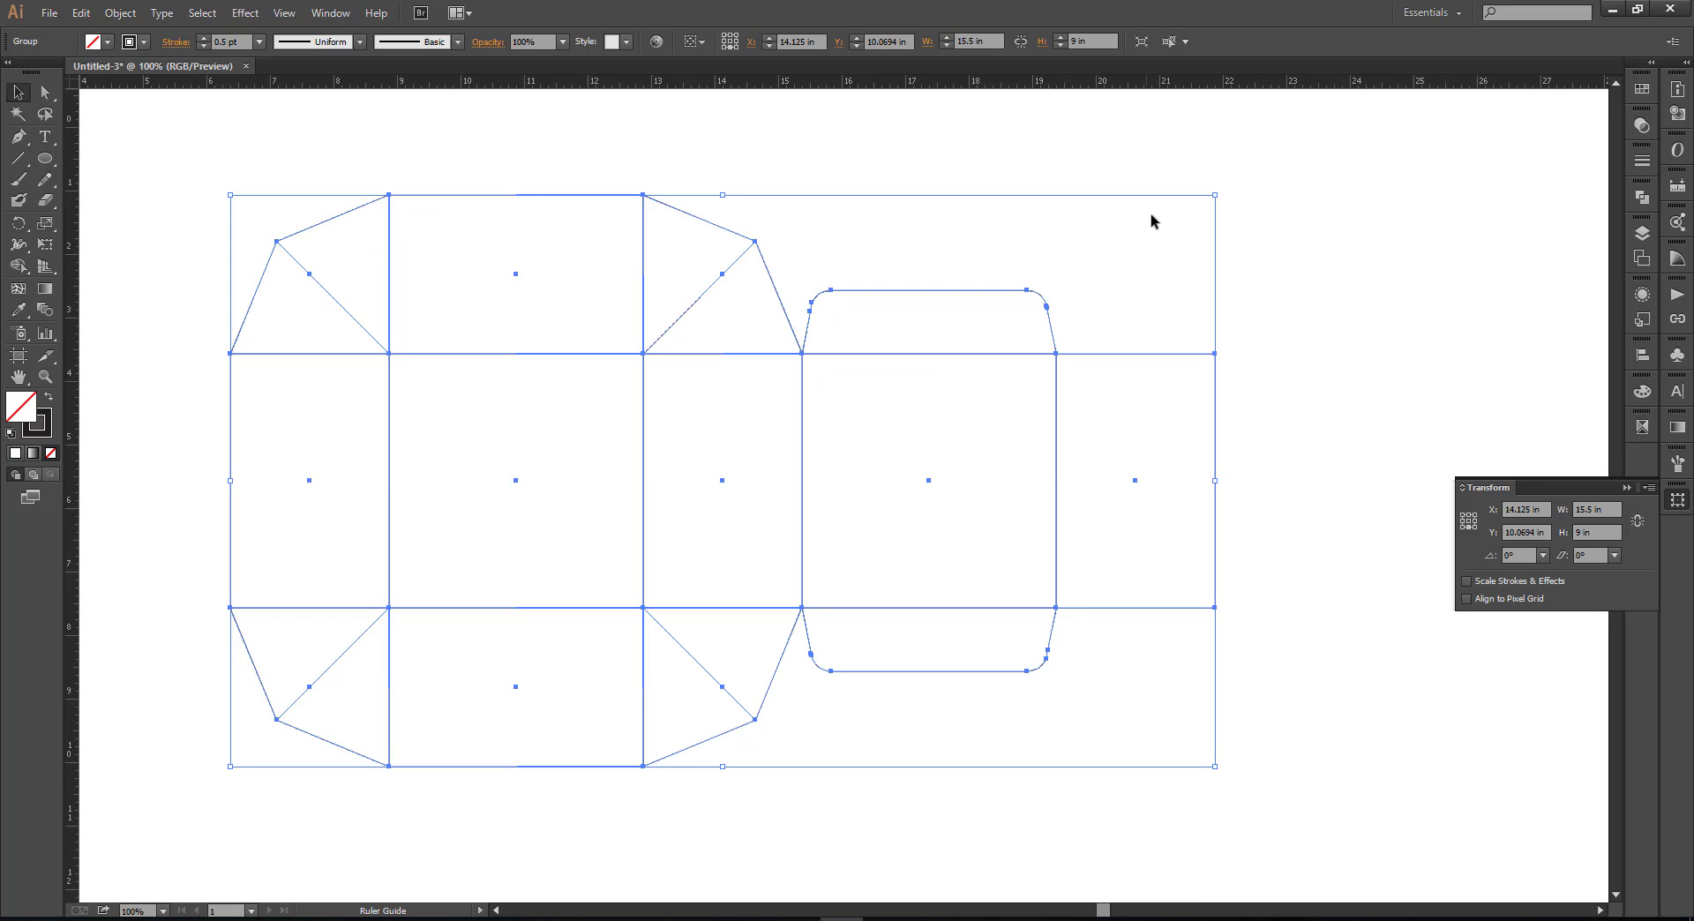
{"action": "left_click_drag", "start_coordinate": [1151, 215], "coordinate": [1137, 481]}
{"action": "left_click", "coordinate": [1359, 506]}
Step: Draw a fully rounded rectangle about 1.44 in wide and 0.74 in high beside the narrow end panel
{"action": "scroll", "coordinate": [1359, 507], "scroll_direction": "up", "scroll_amount": 2}
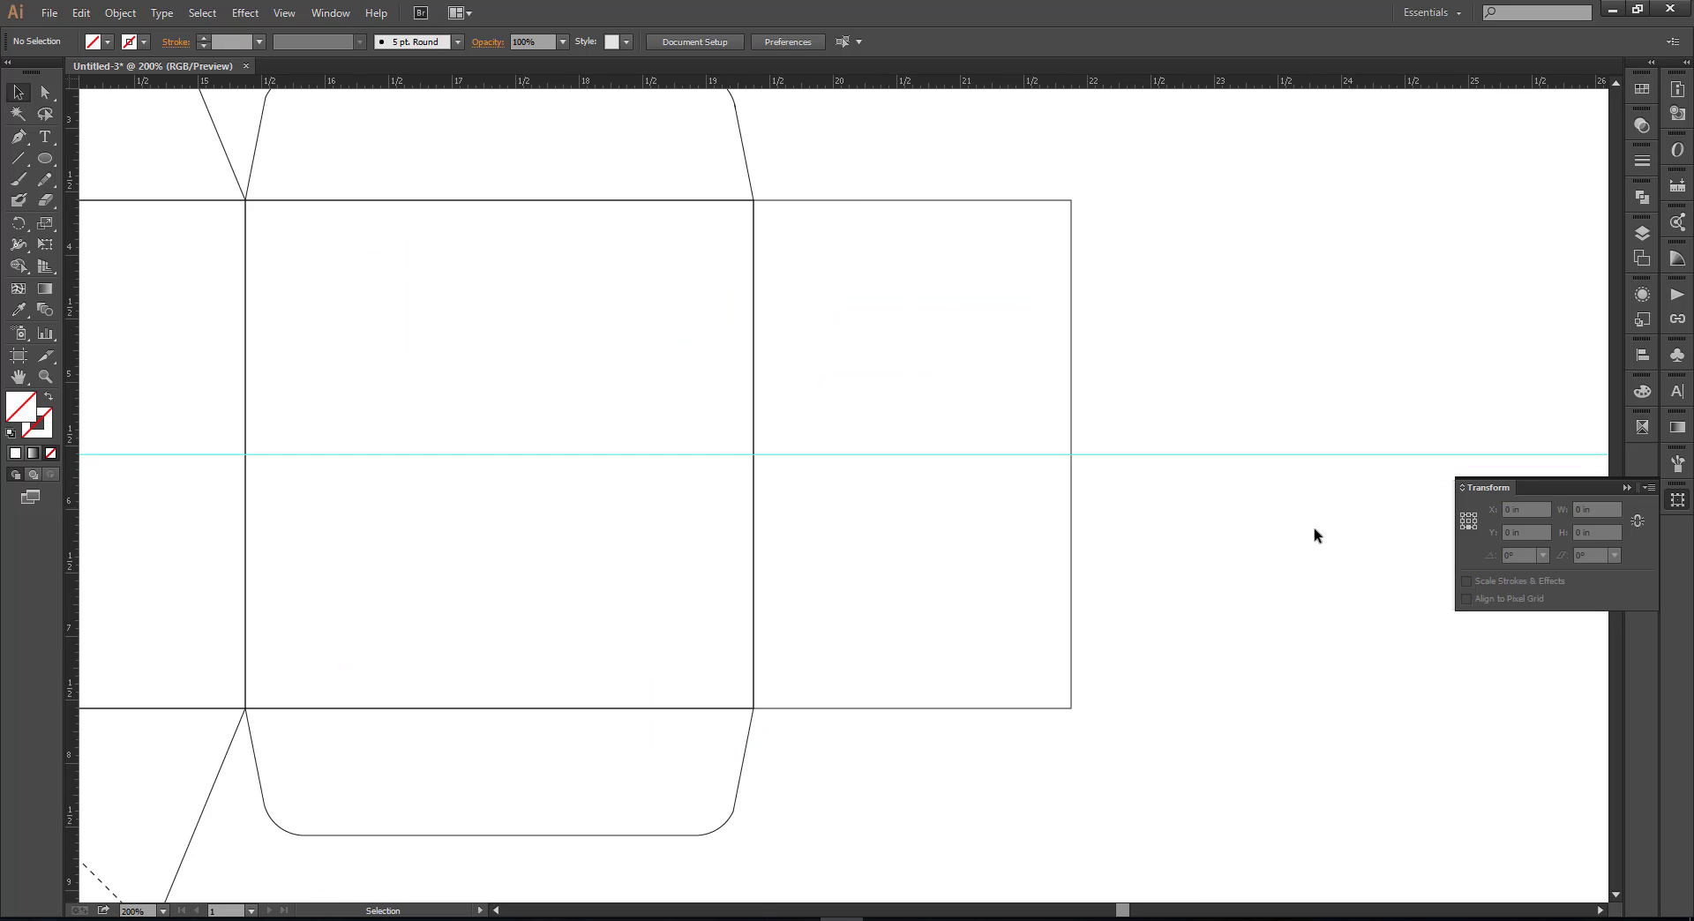
{"action": "left_click_drag", "start_coordinate": [1210, 521], "coordinate": [973, 551]}
{"action": "left_click_drag", "start_coordinate": [39, 158], "coordinate": [103, 176]}
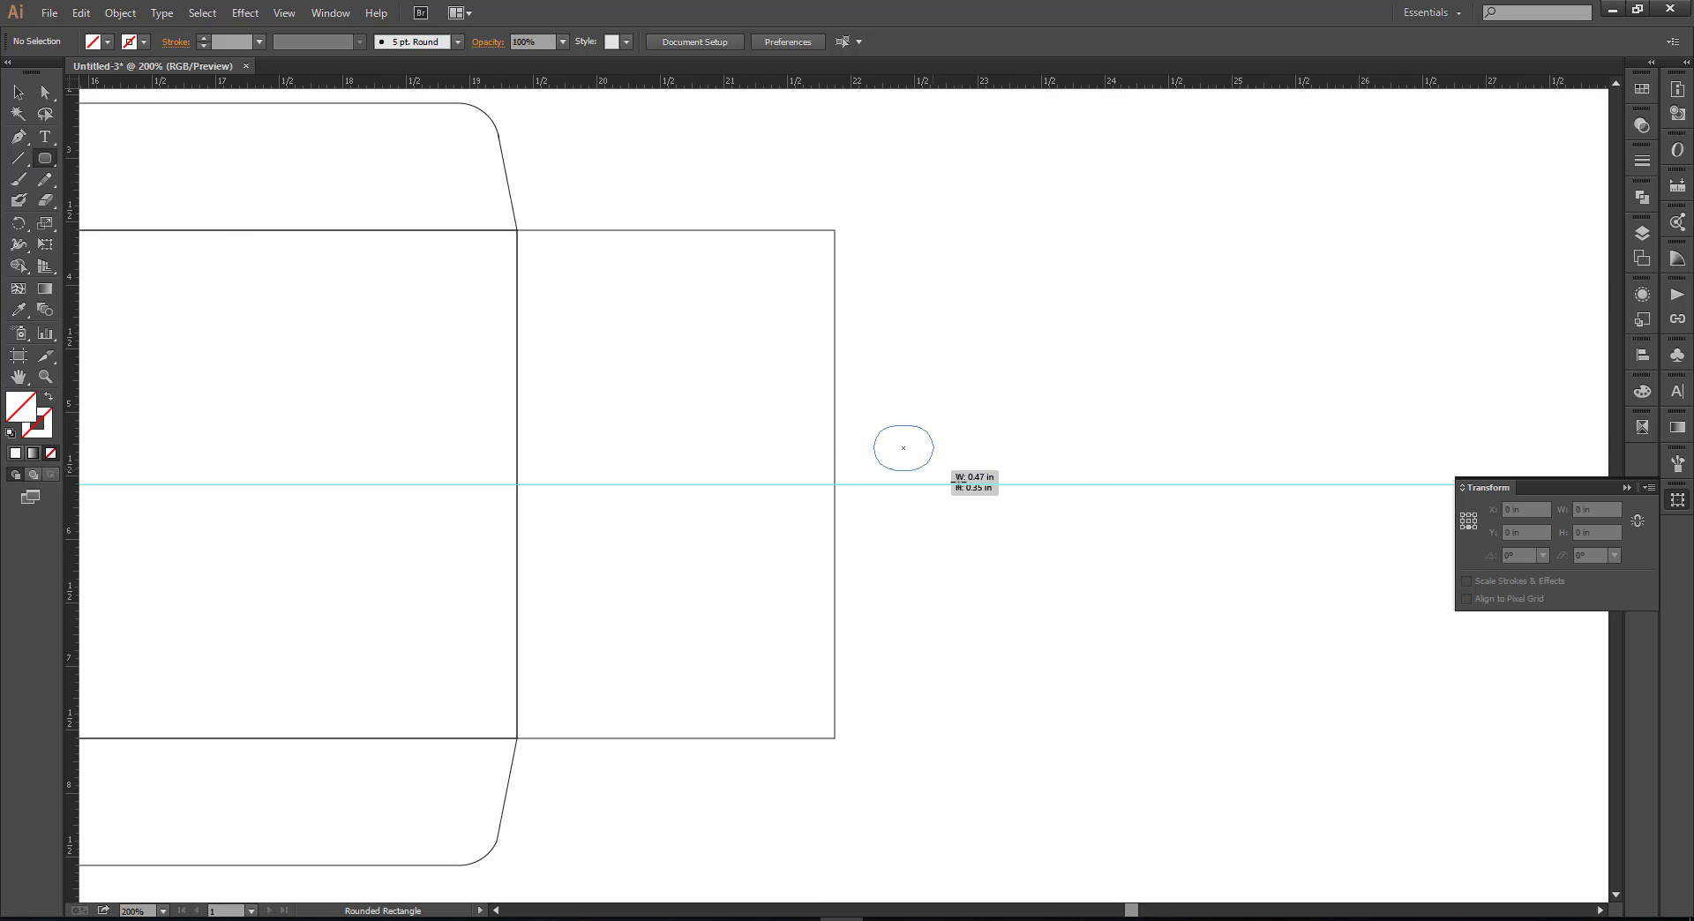
{"action": "left_click_drag", "start_coordinate": [933, 470], "coordinate": [1056, 519]}
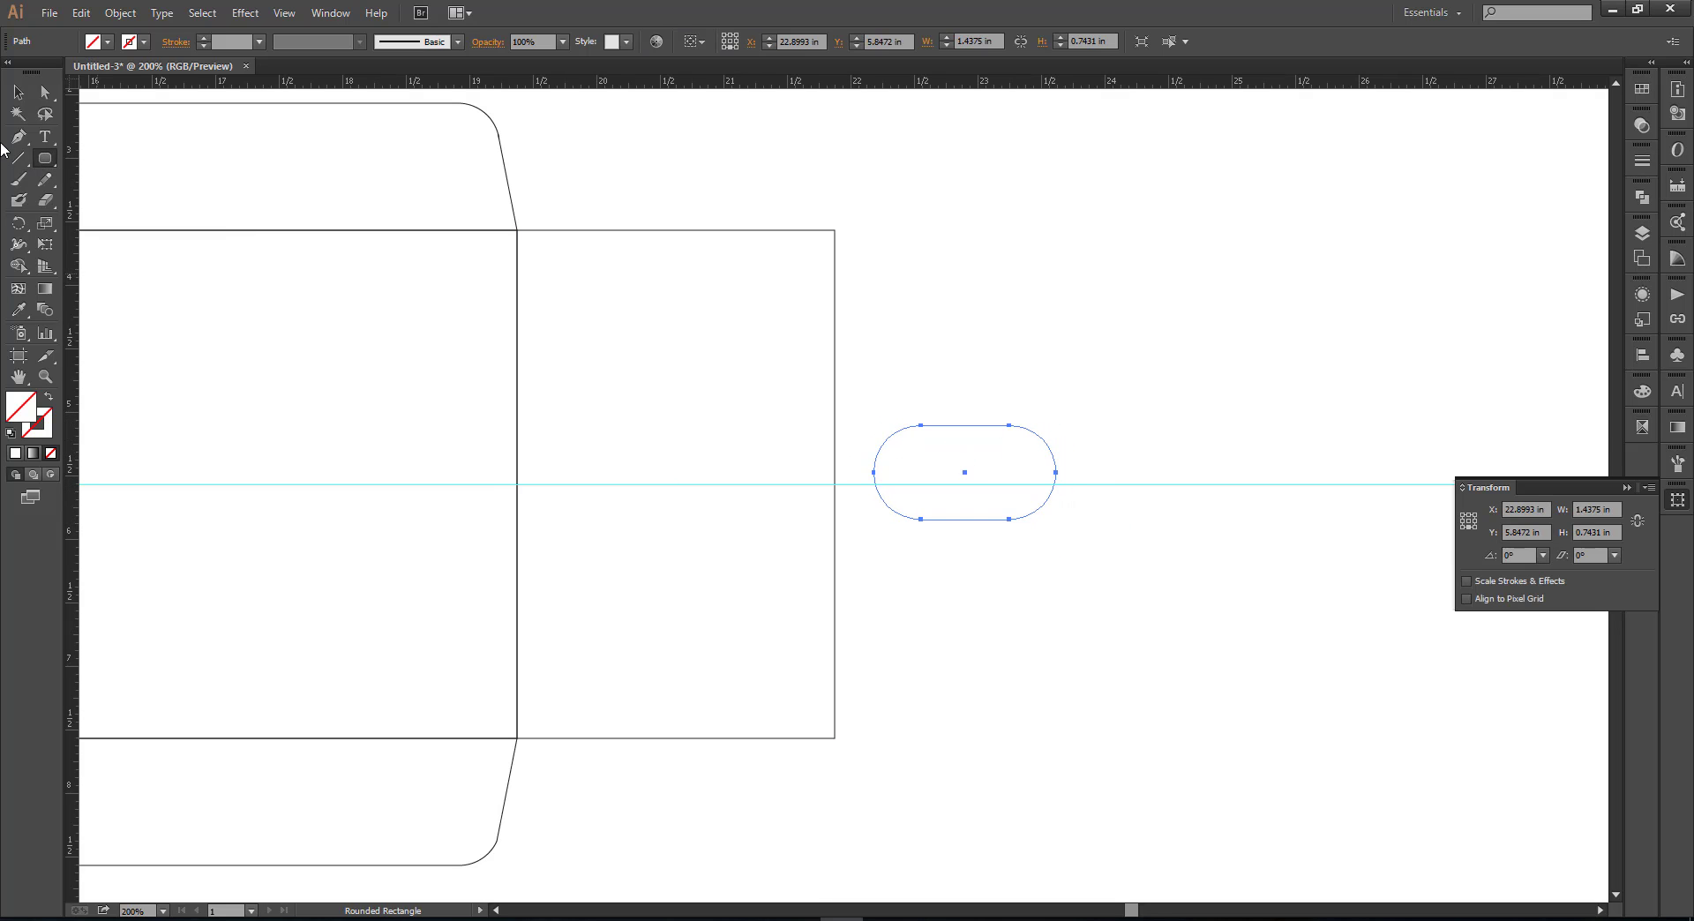
Step: Apply the dieline's 0.5 pt stroke to the rounded rectangle with the Eyedropper
{"action": "key", "text": "v"}
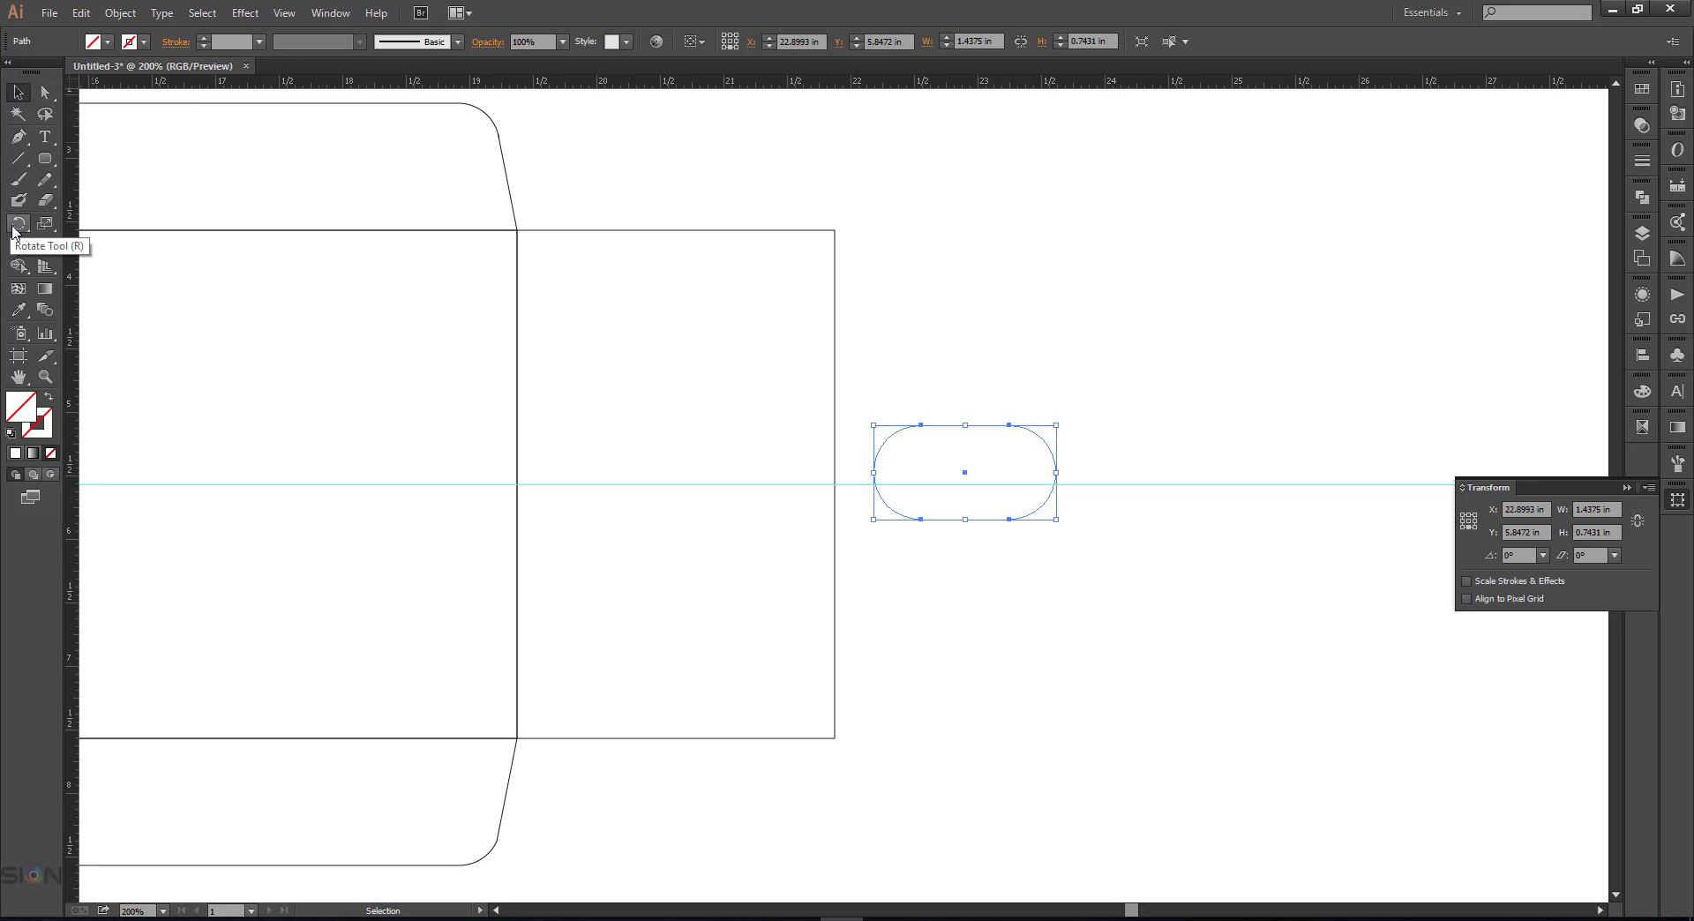
{"action": "left_click", "coordinate": [20, 309]}
{"action": "left_click", "coordinate": [292, 231]}
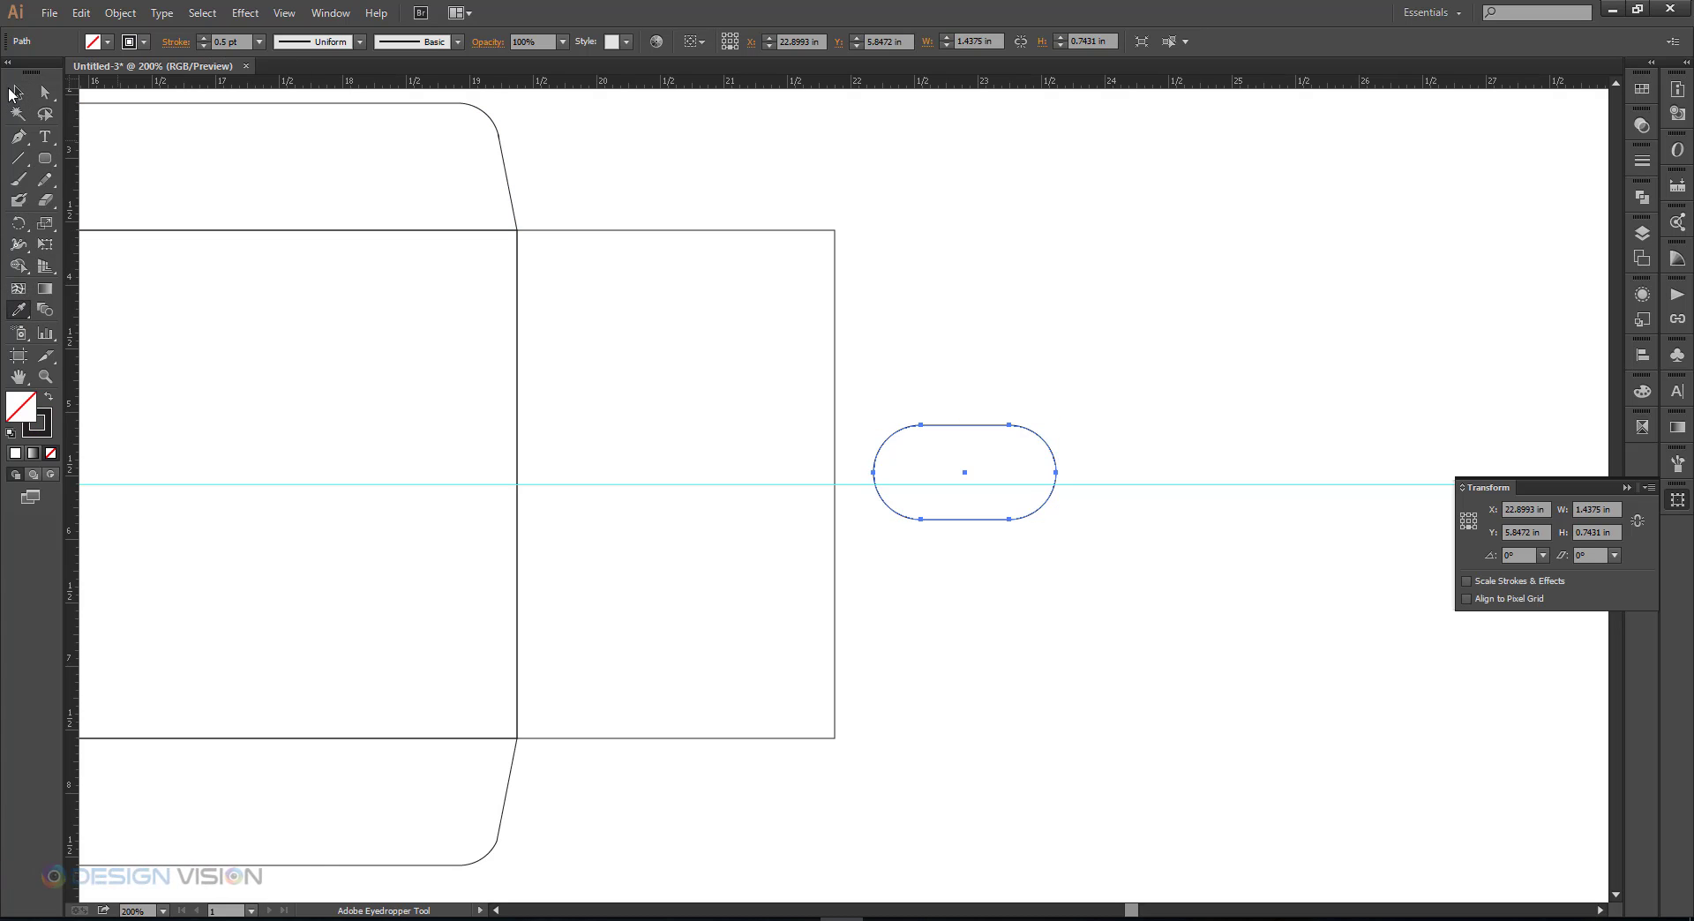
{"action": "key", "text": "v"}
{"action": "left_click", "coordinate": [1152, 348]}
Step: Move the rounded rectangle onto the end panel's outer edge, centred vertically on the guide
{"action": "scroll", "coordinate": [1010, 519], "scroll_direction": "up", "scroll_amount": 2}
{"action": "left_click", "coordinate": [994, 520]}
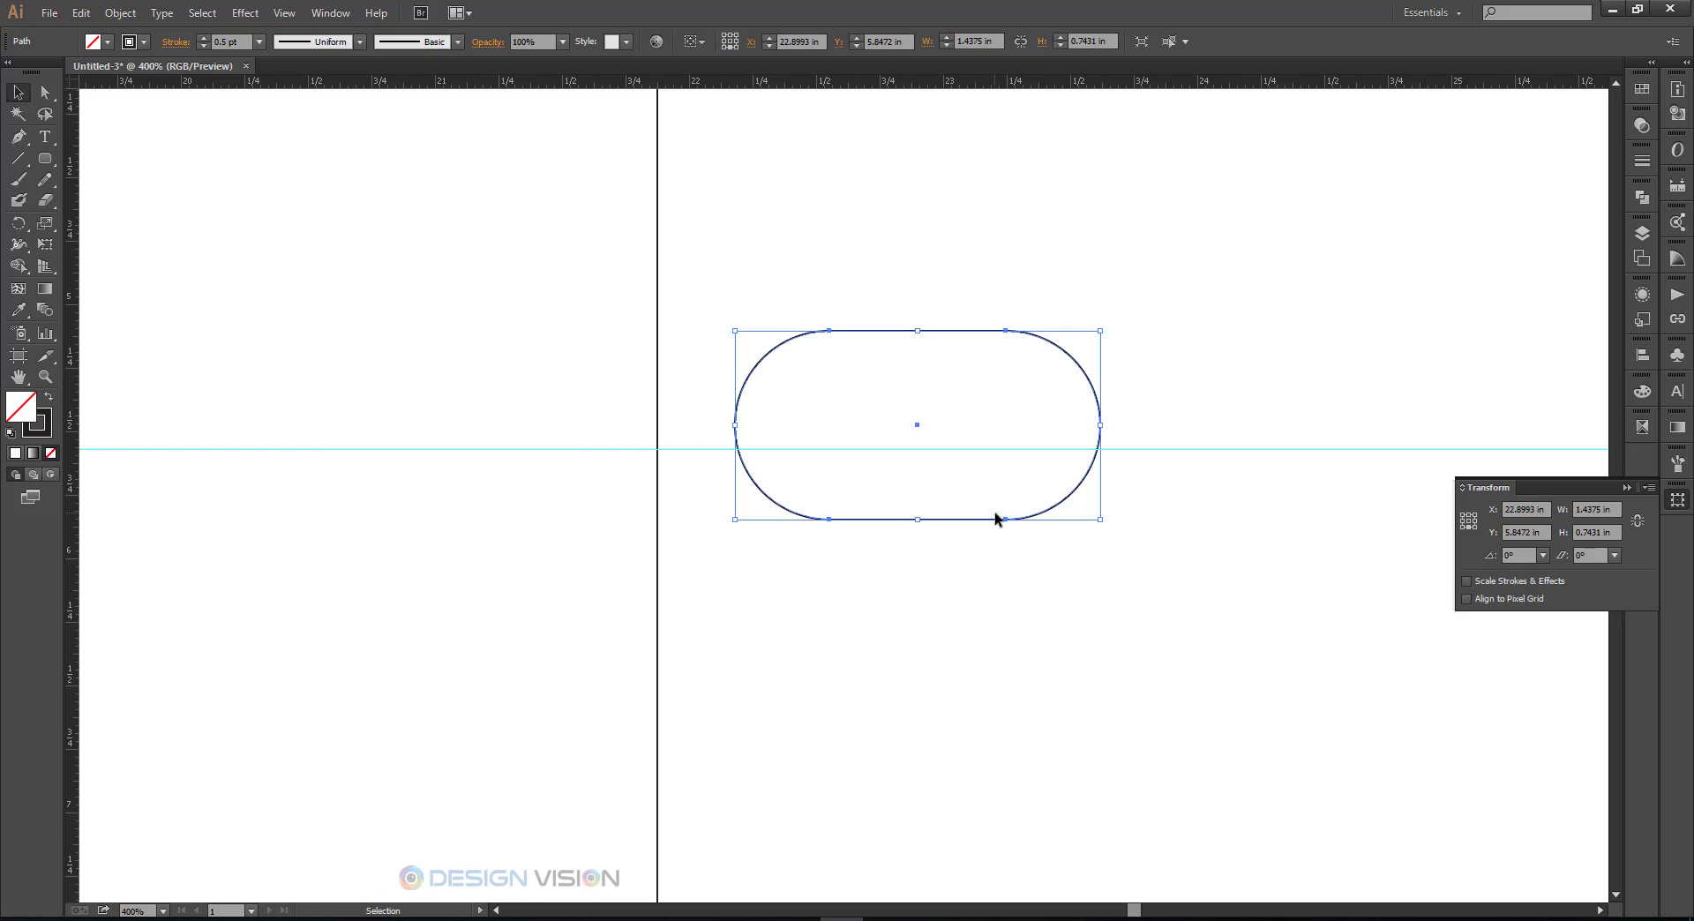
{"action": "left_click_drag", "start_coordinate": [937, 526], "coordinate": [677, 550]}
{"action": "left_click", "coordinate": [1000, 505]}
{"action": "left_click_drag", "start_coordinate": [999, 505], "coordinate": [1042, 508]}
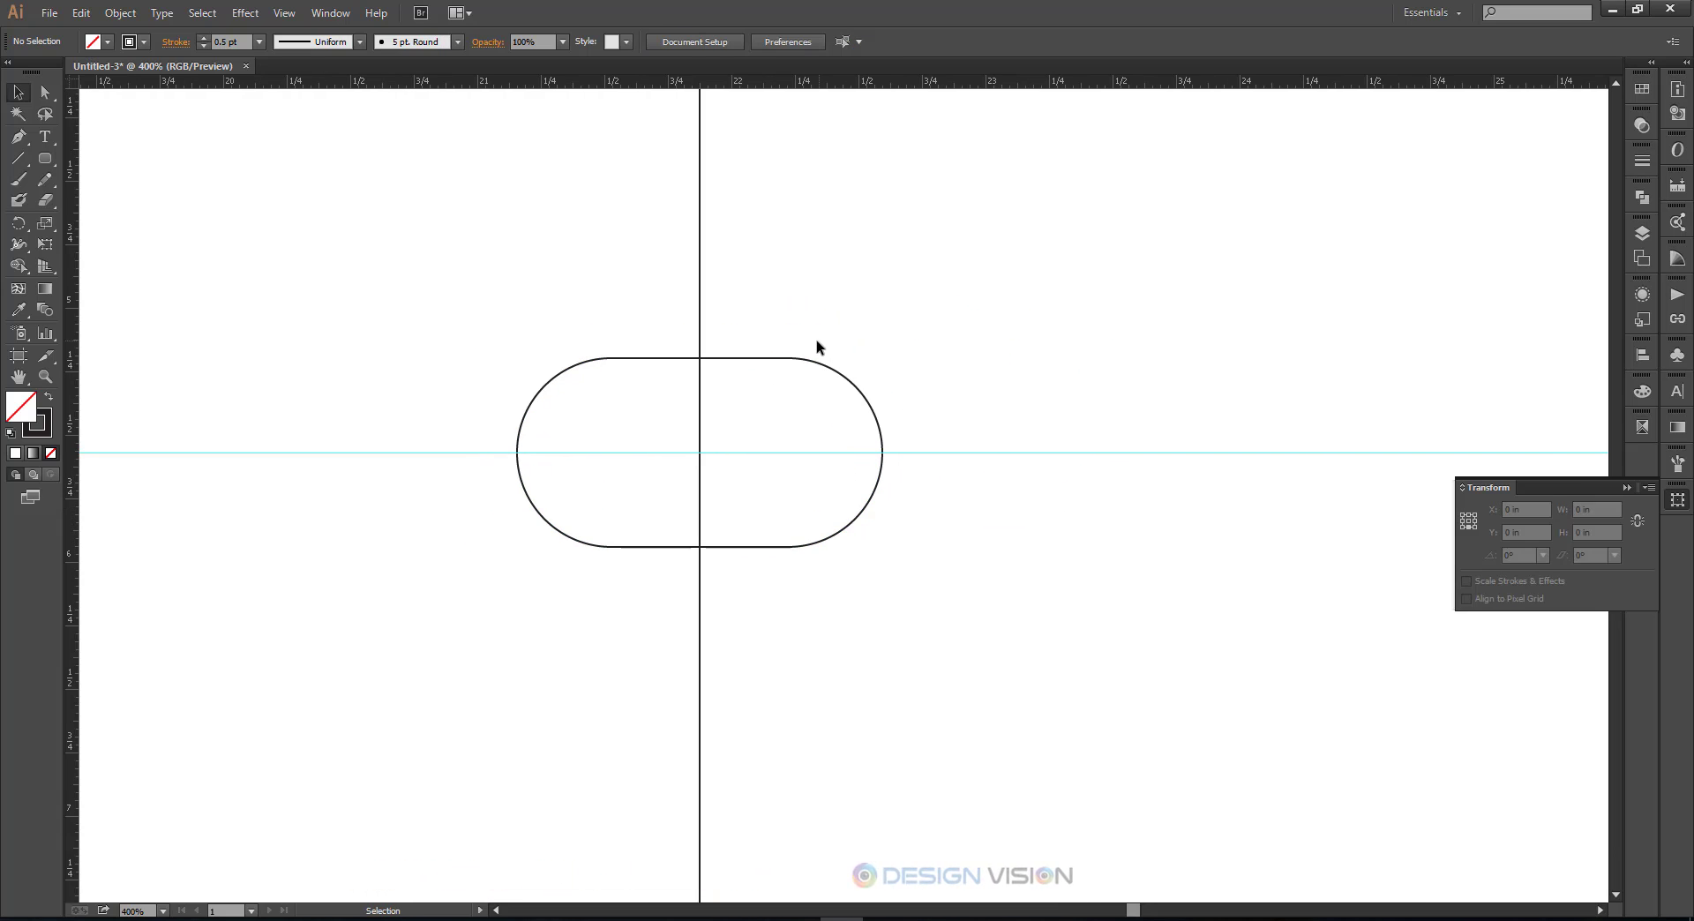
Step: Narrow the rounded rectangle to about 1.3 in and recentre it on the end panel's outer edge
{"action": "left_click", "coordinate": [847, 452]}
{"action": "left_click", "coordinate": [993, 554]}
{"action": "key", "text": "ctrl+minus"}
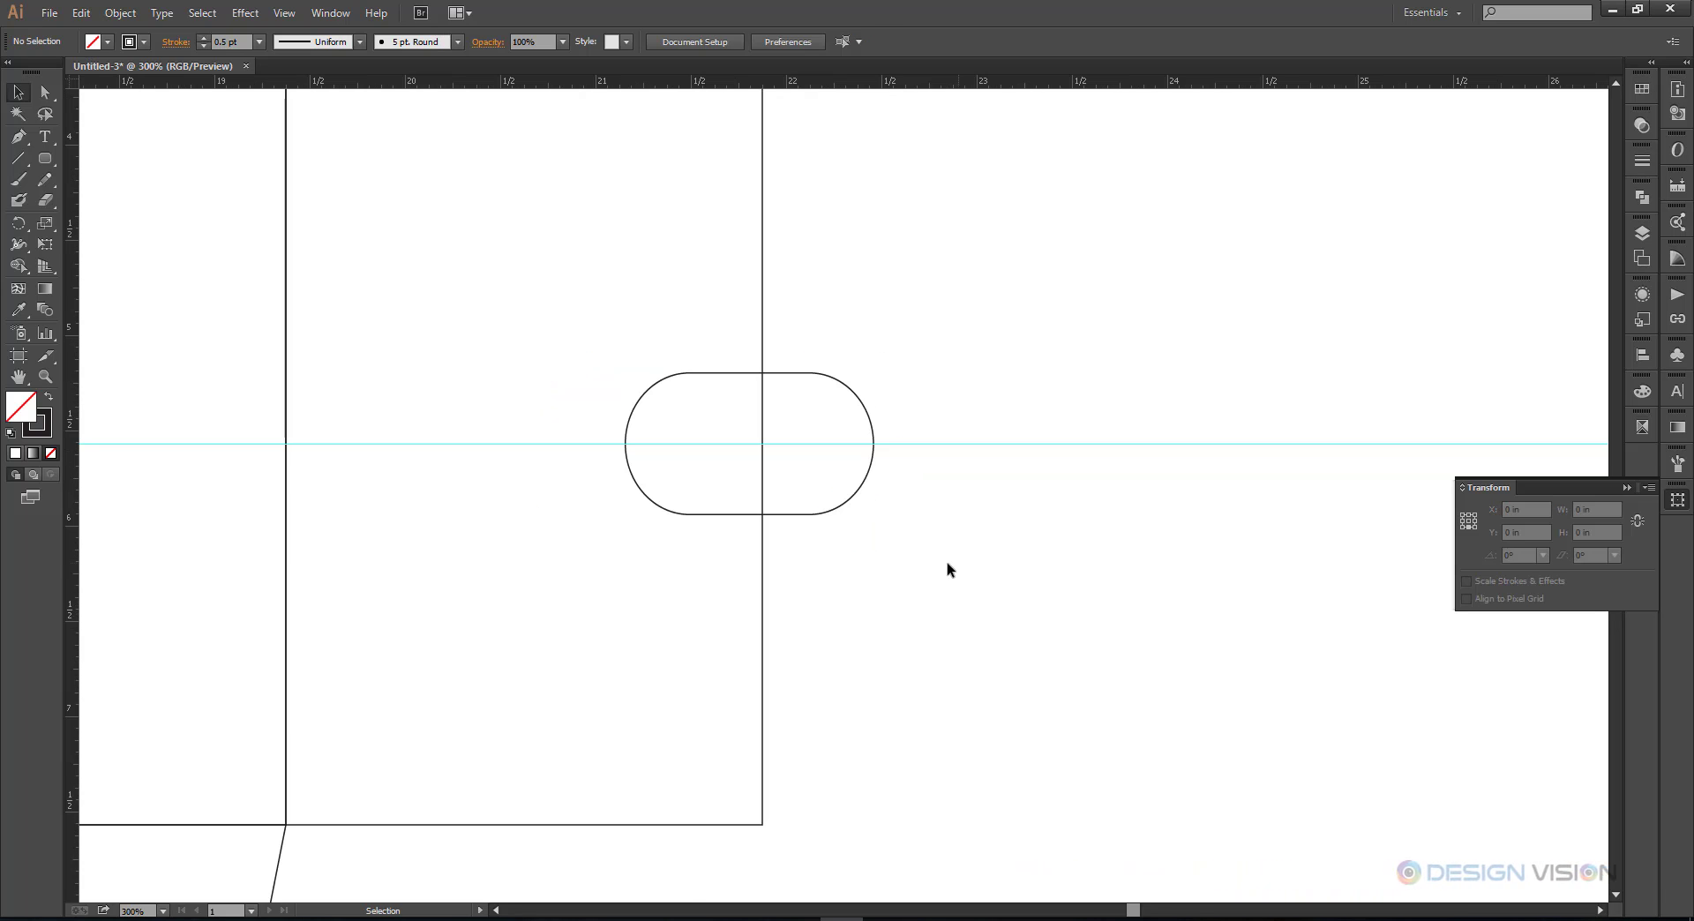
{"action": "left_click", "coordinate": [788, 371]}
{"action": "key", "text": "ctrl+plus"}
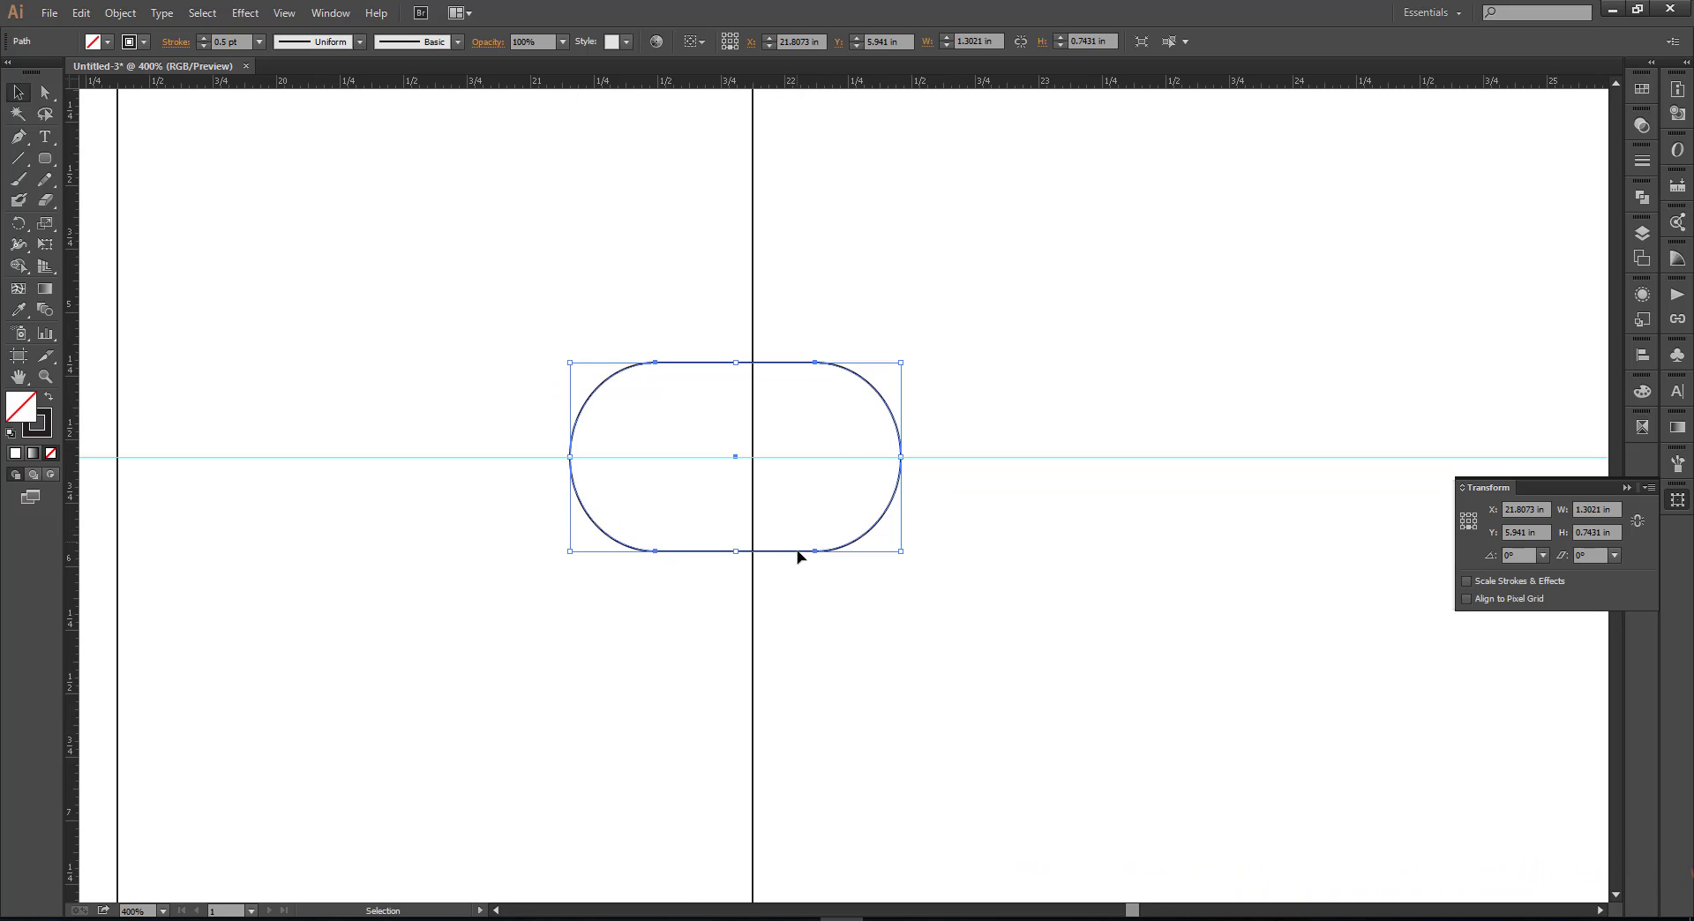
{"action": "left_click_drag", "start_coordinate": [797, 555], "coordinate": [815, 555]}
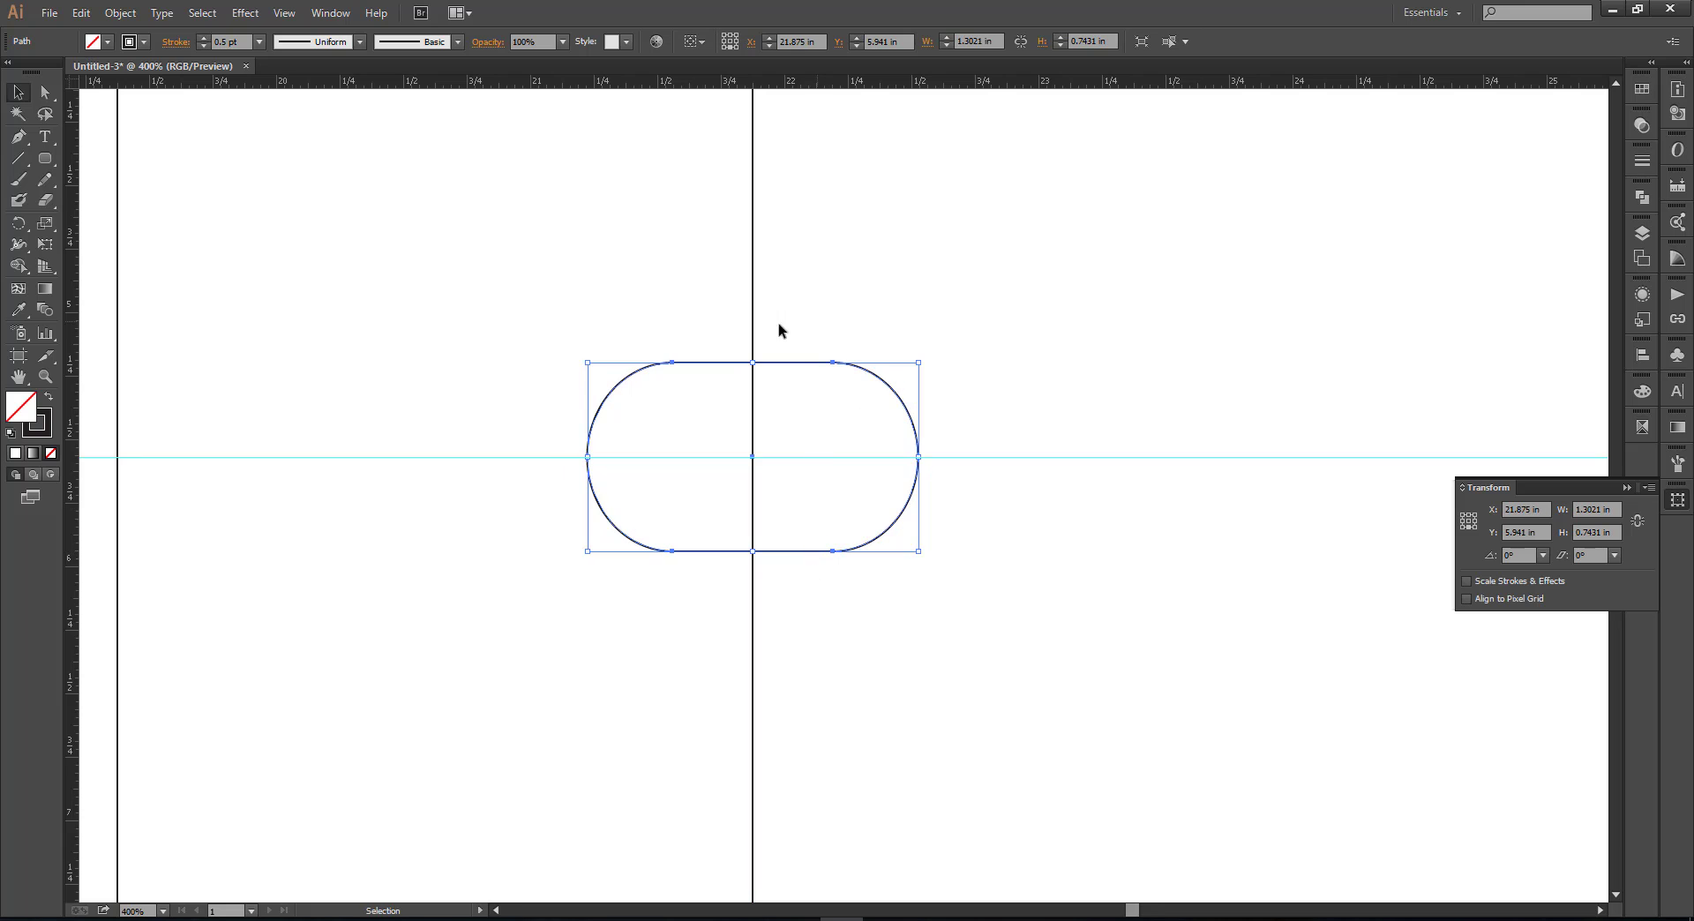
Step: Trim away the half of the rounded rectangle inside the end panel with the Shape Builder, leaving an outer tab
{"action": "left_click", "coordinate": [752, 281], "text": "shift"}
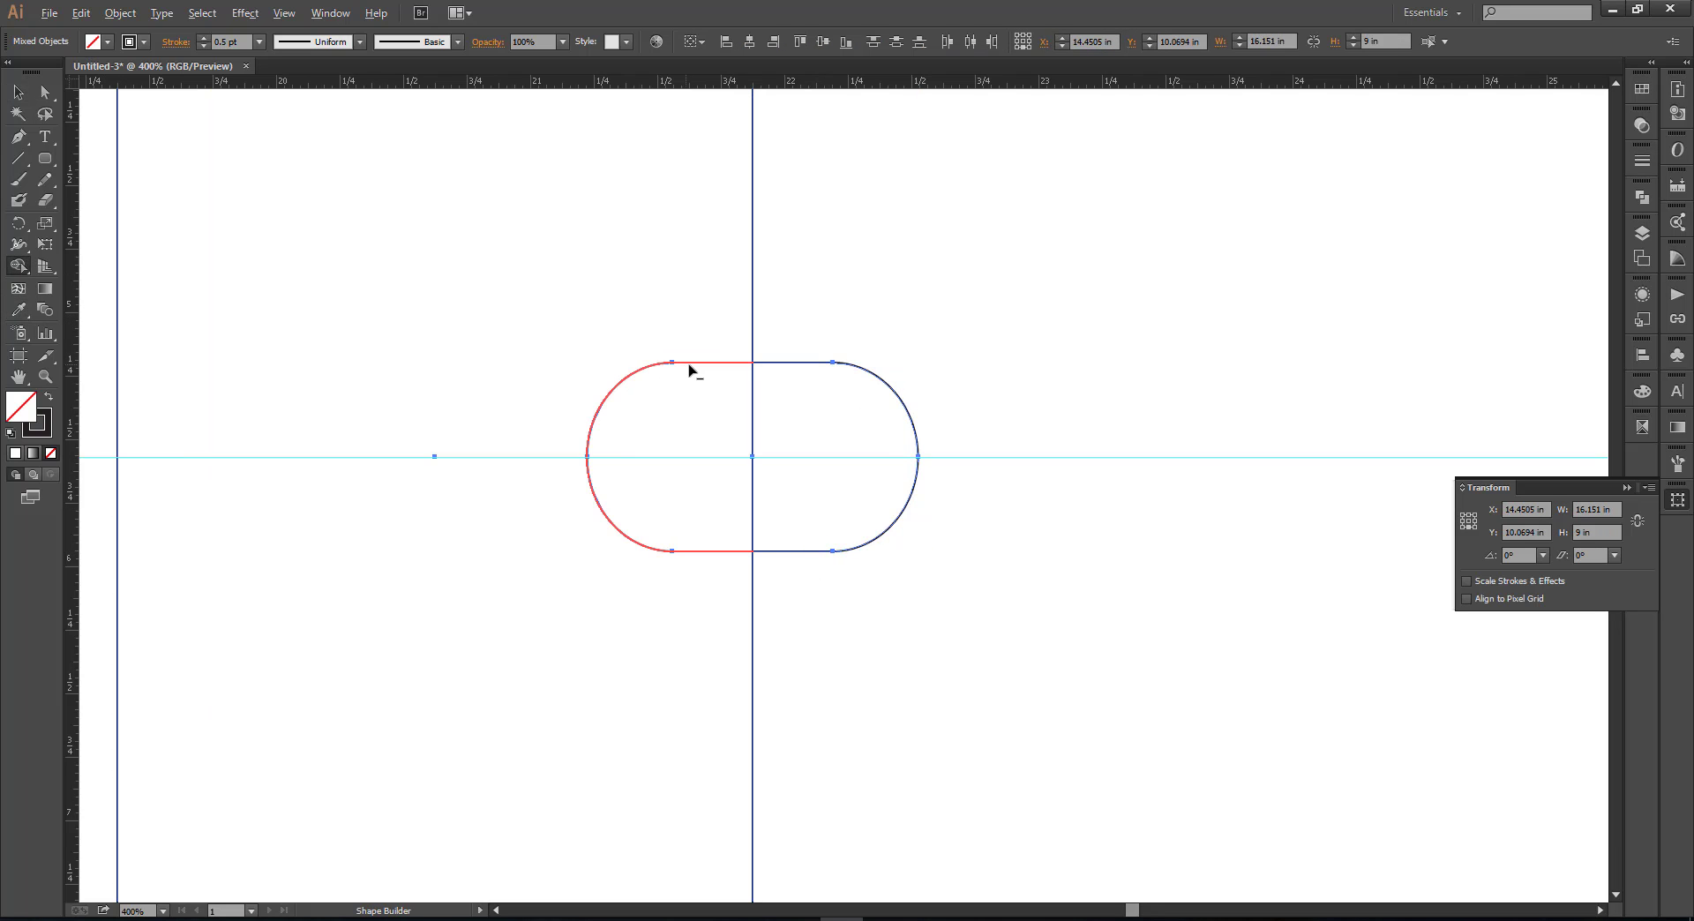
{"action": "left_click", "coordinate": [680, 378], "text": "alt"}
{"action": "key", "text": "ctrl+minus"}
{"action": "key", "text": "ctrl+minus"}
{"action": "key", "text": "ctrl+minus"}
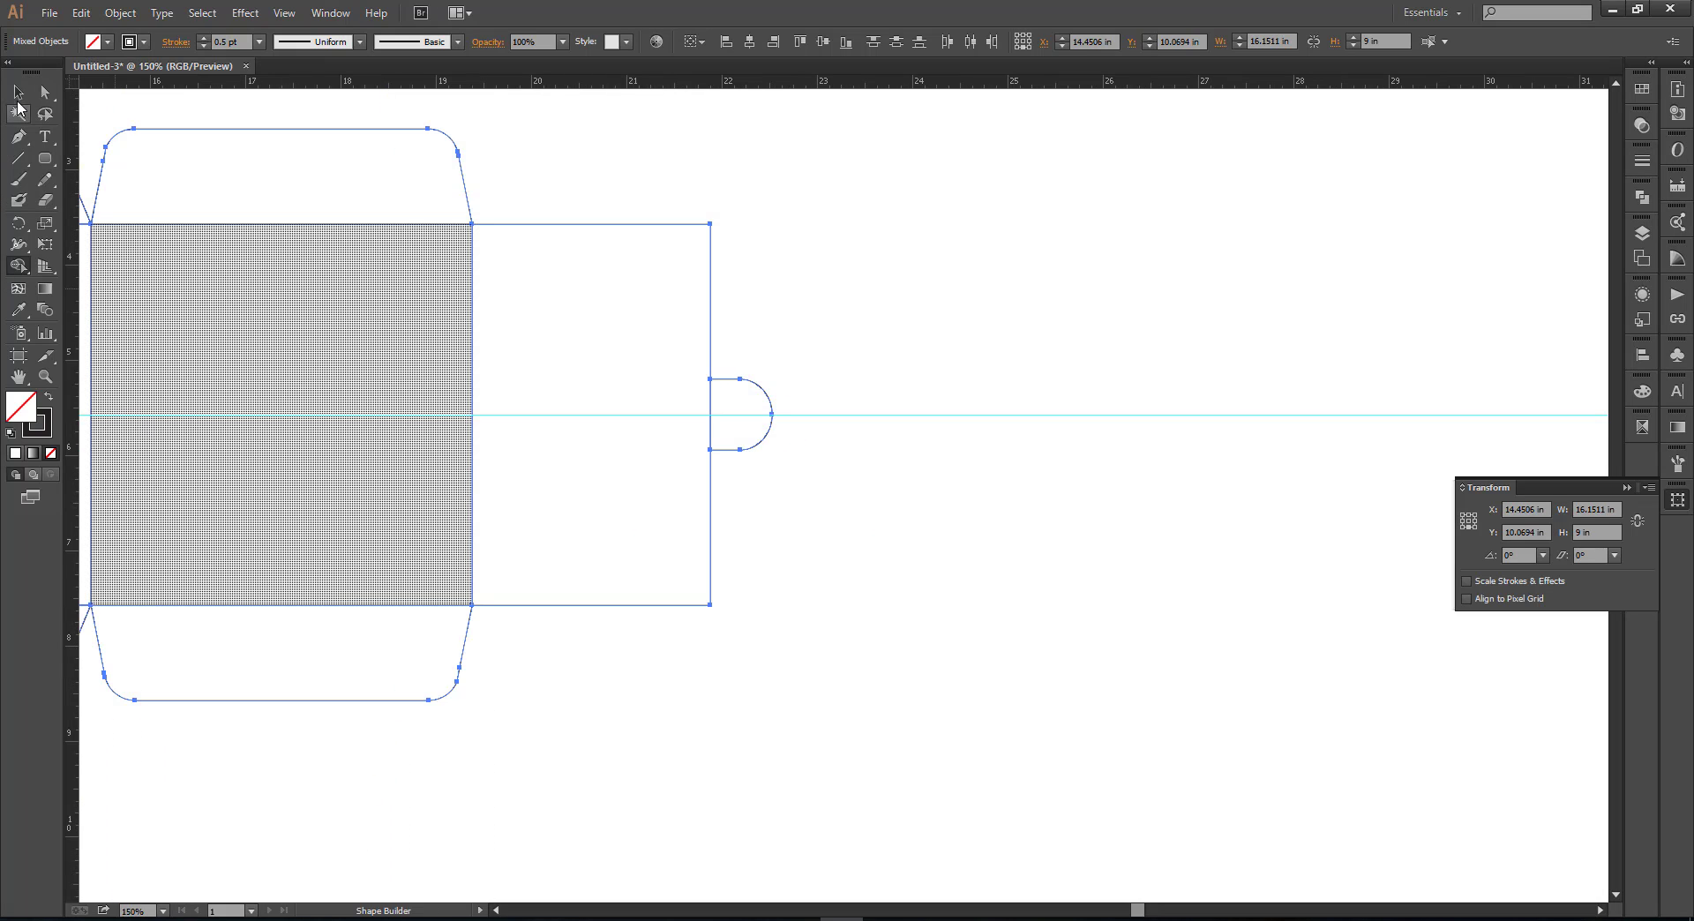
{"action": "key", "text": "v"}
{"action": "left_click", "coordinate": [900, 304]}
Step: Draw a circle about 0.36 in across, centred where the guide crosses the end panel's outer edge
{"action": "scroll", "coordinate": [784, 482], "scroll_direction": "up", "scroll_amount": 3}
{"action": "left_click", "coordinate": [801, 437]}
{"action": "left_click_drag", "start_coordinate": [870, 500], "coordinate": [921, 649]}
{"action": "left_click", "coordinate": [920, 650]}
{"action": "left_click_drag", "start_coordinate": [47, 160], "coordinate": [84, 200]}
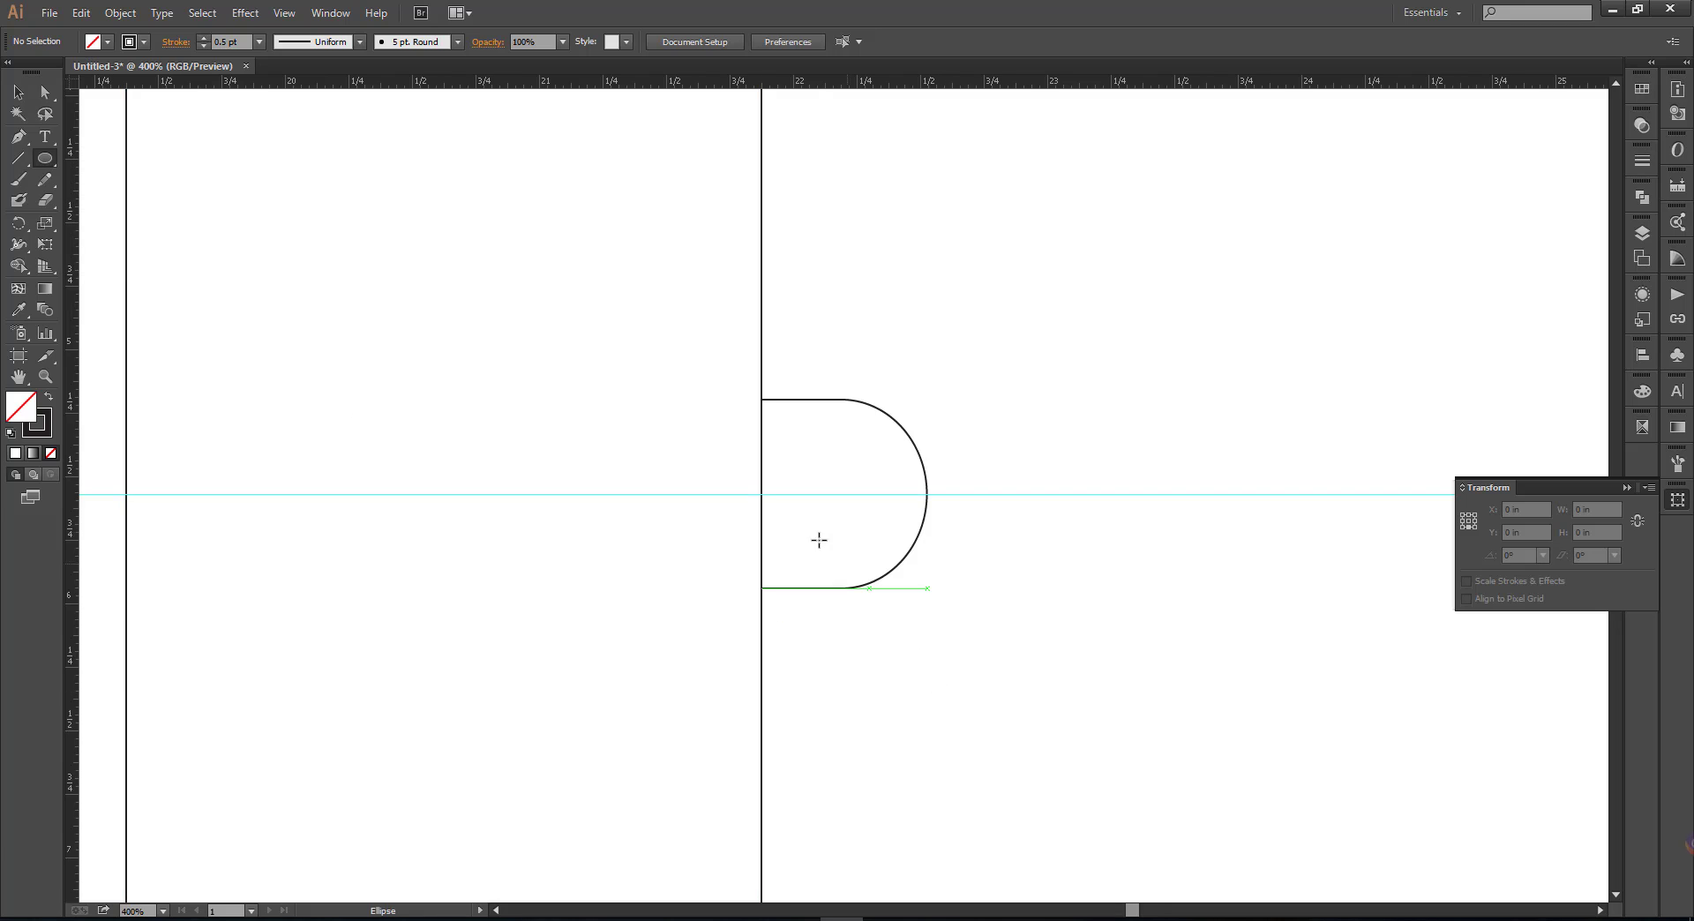
{"action": "left_click_drag", "start_coordinate": [761, 497], "coordinate": [808, 520]}
{"action": "key", "text": "v"}
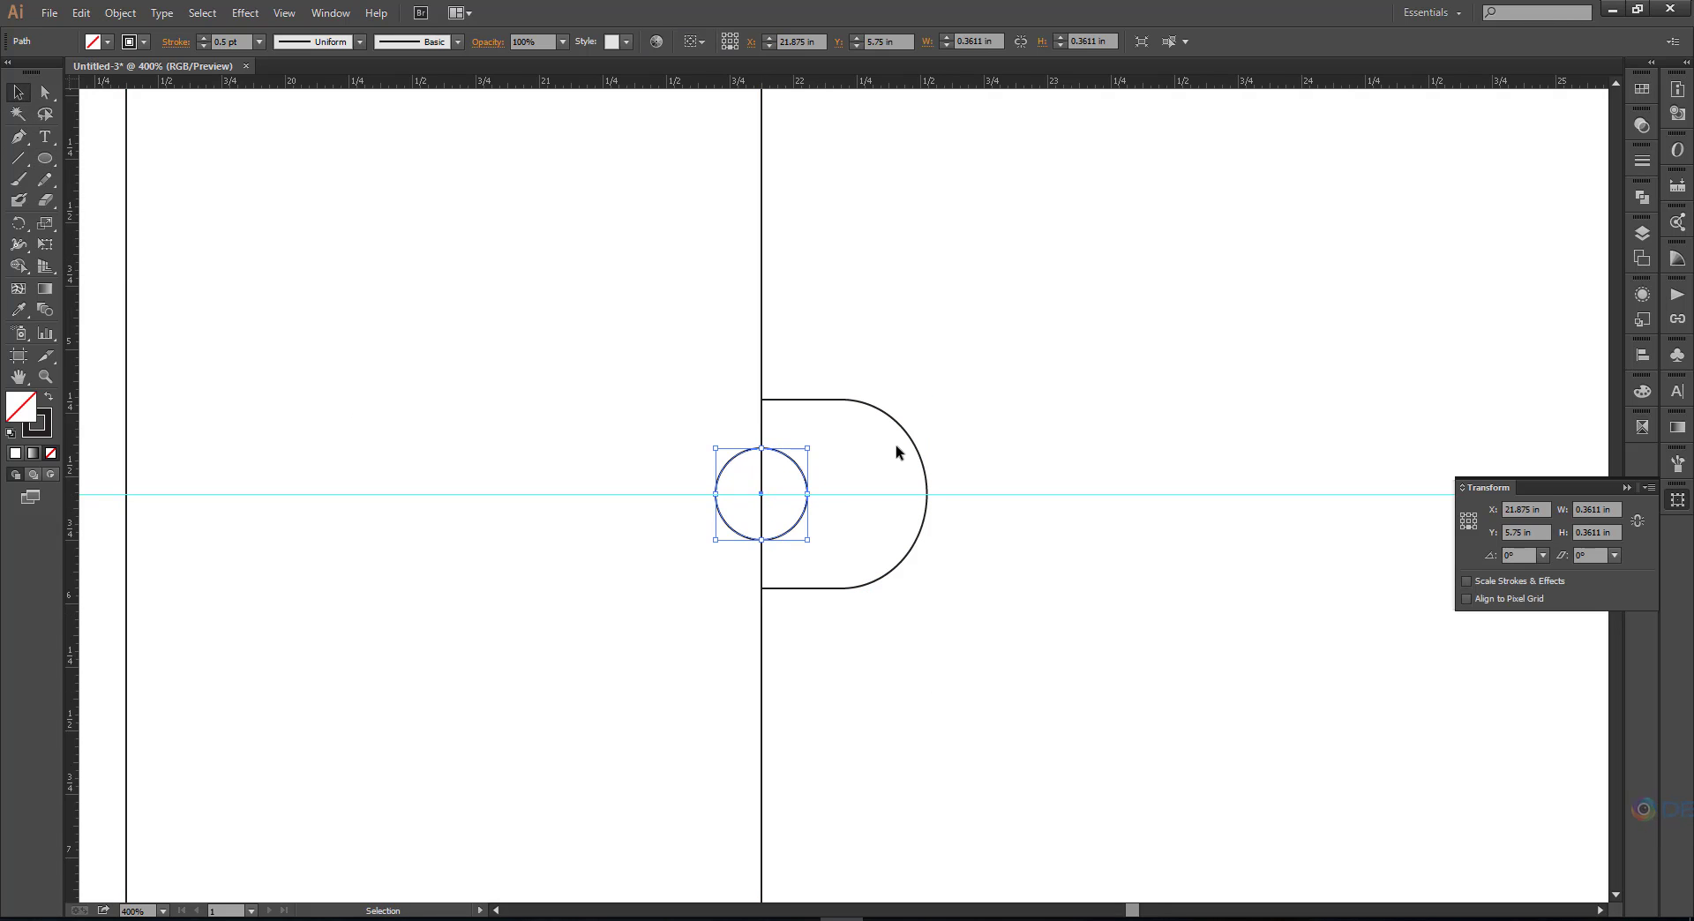
Step: Remove the half of the small circle overlapping the tab with the Shape Builder, keeping the half inside the panel
{"action": "left_click", "coordinate": [866, 408], "text": "shift"}
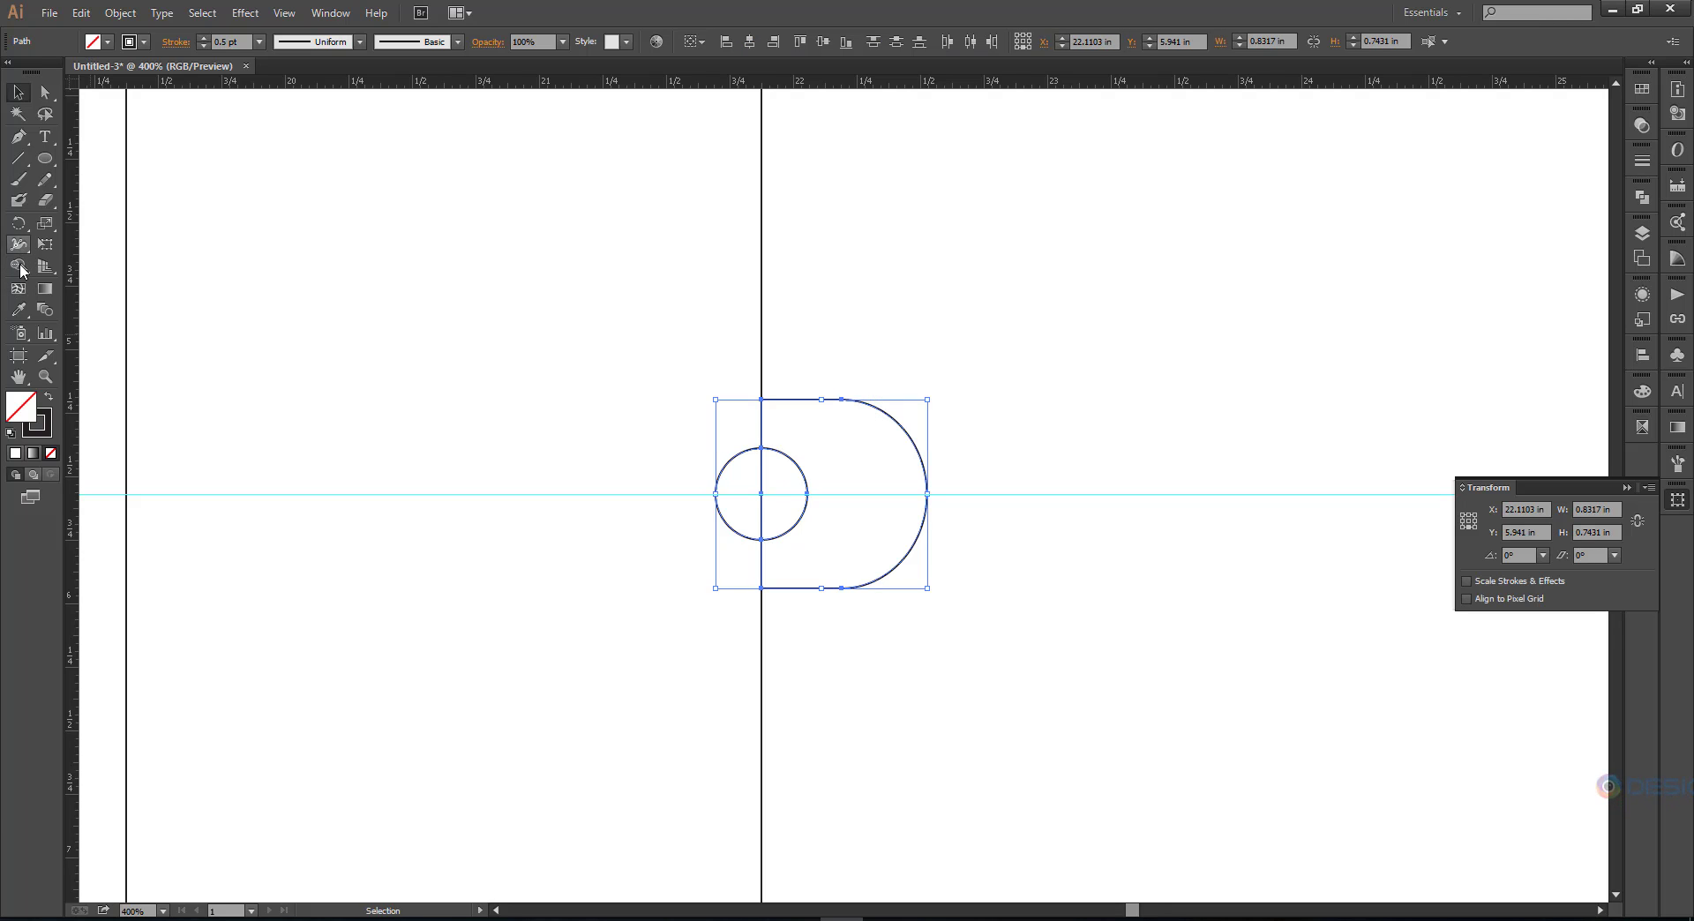
{"action": "left_click", "coordinate": [779, 468]}
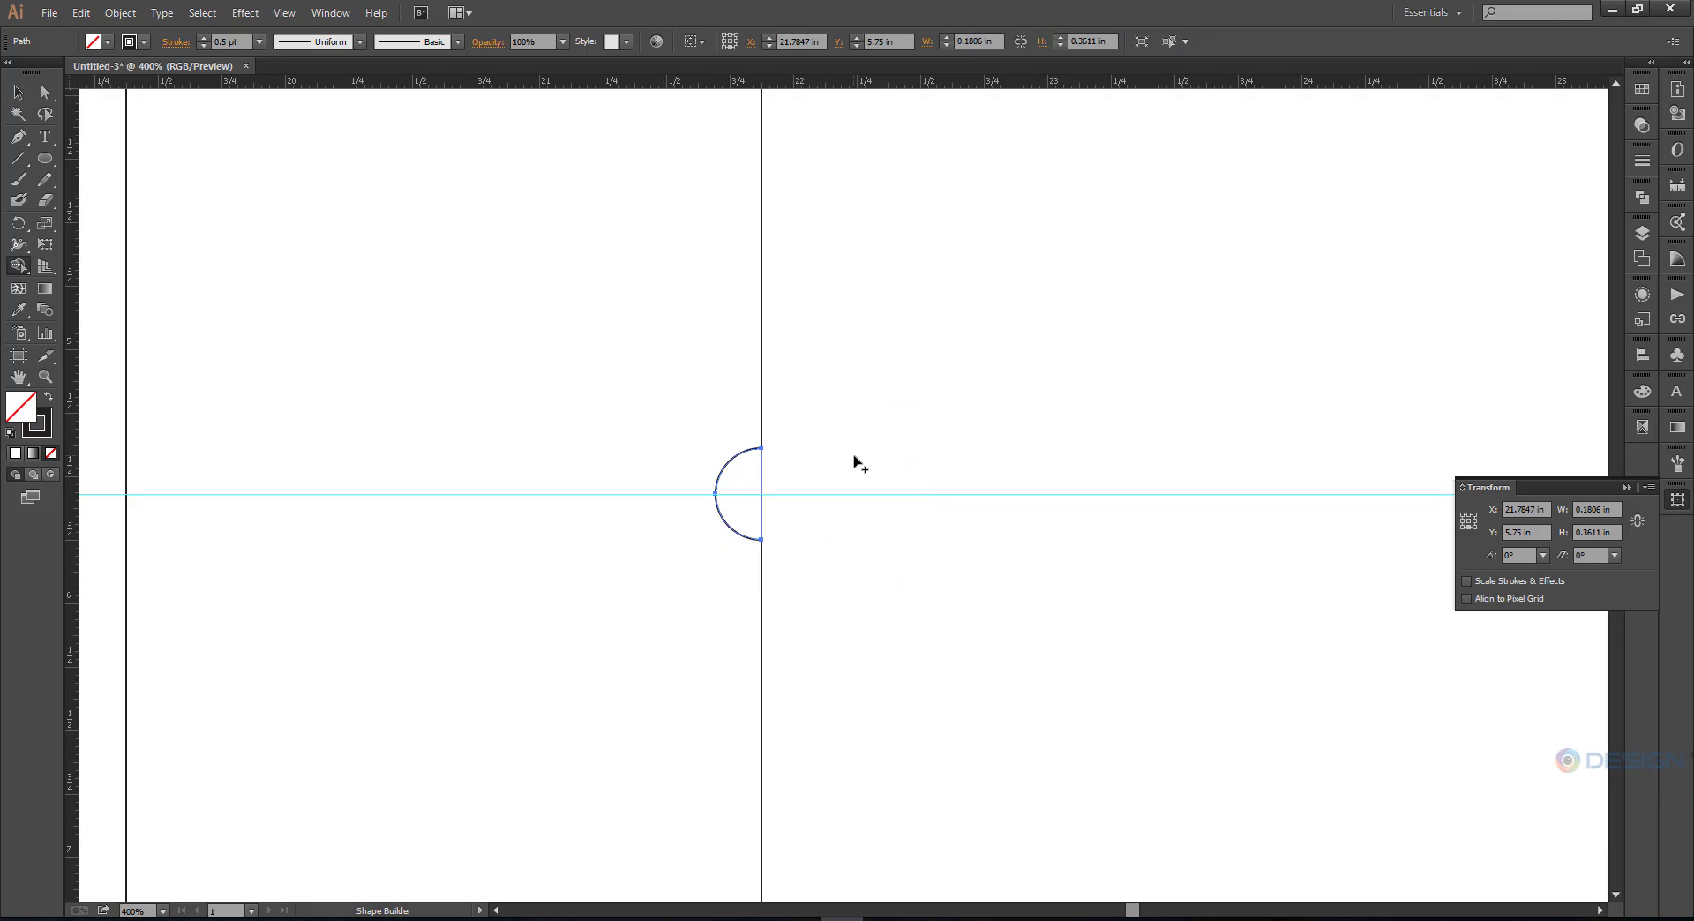
{"action": "left_click", "coordinate": [18, 93]}
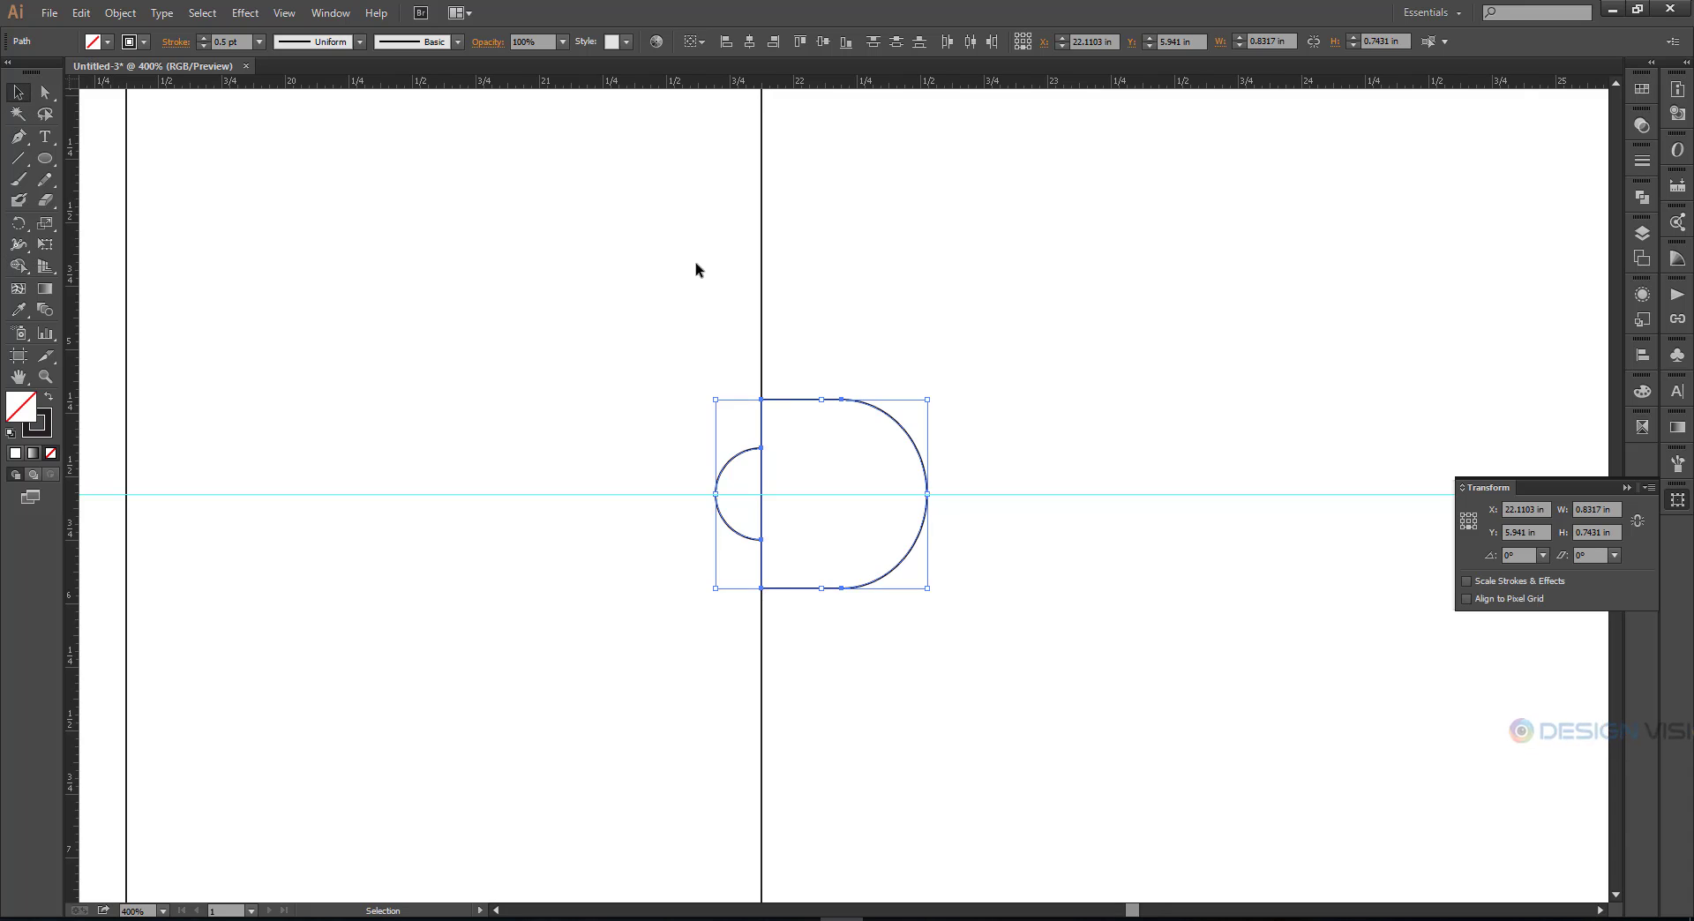
{"action": "left_click", "coordinate": [859, 517]}
Step: Delete the horizontal ruler guide
{"action": "scroll", "coordinate": [865, 516], "scroll_direction": "down", "scroll_amount": 2}
{"action": "left_click_drag", "start_coordinate": [1004, 417], "coordinate": [1072, 591]}
{"action": "key", "text": "Delete"}
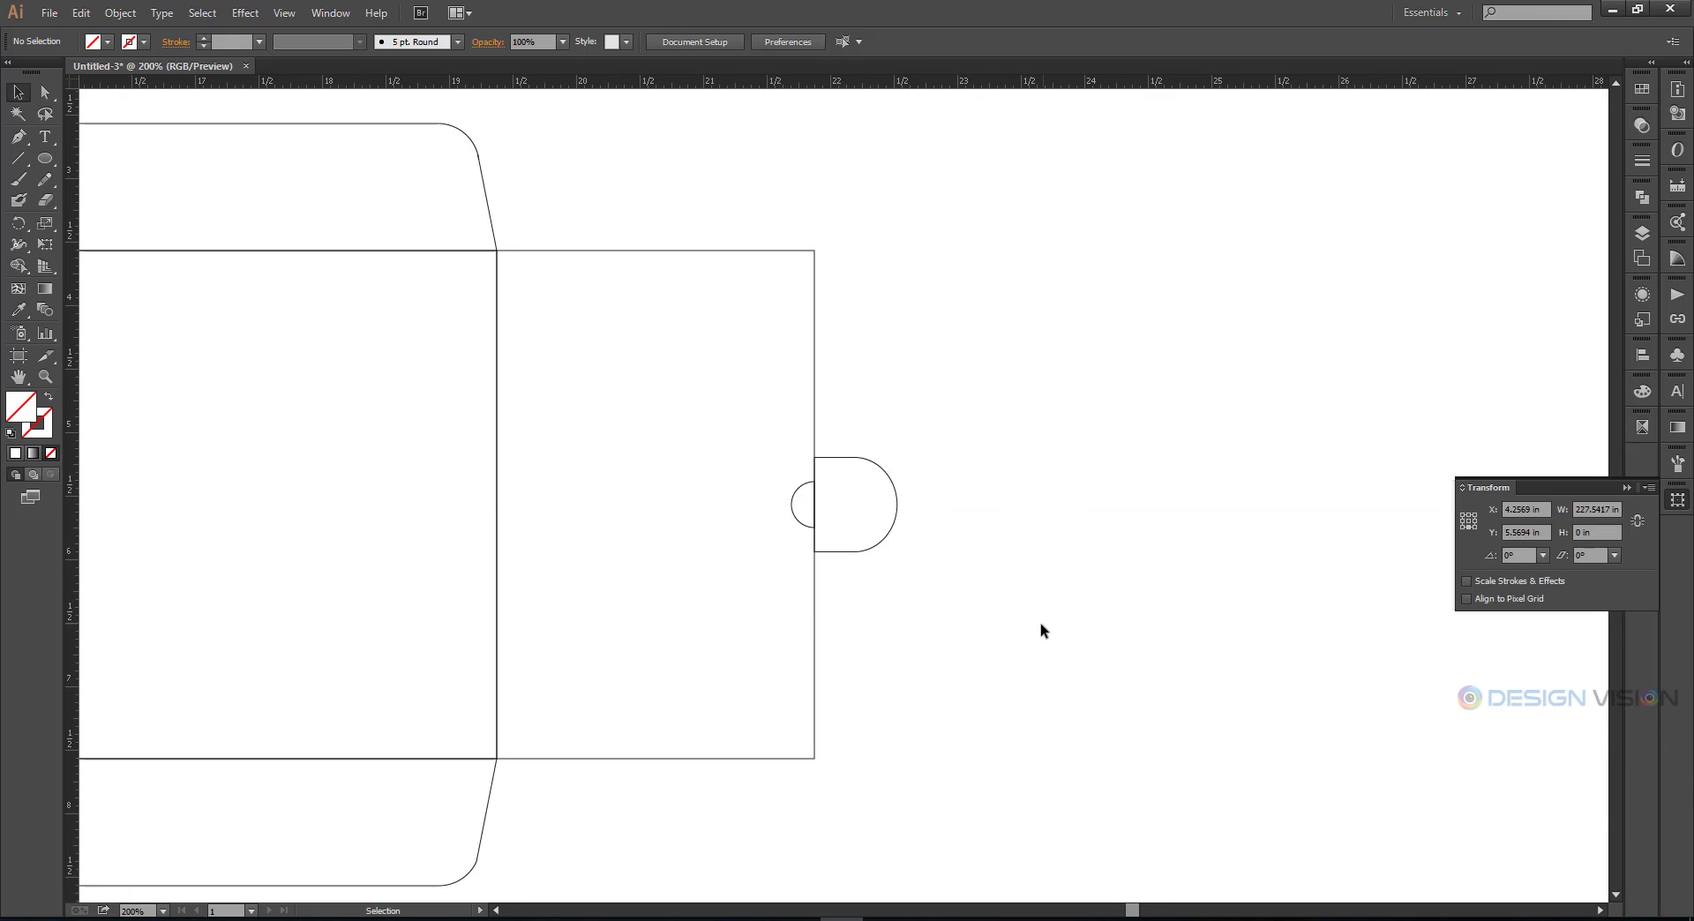
Step: Draw a vertical line about 0.36 in long beside the tab and set its stroke to 6 pt
{"action": "scroll", "coordinate": [827, 569], "scroll_direction": "up", "scroll_amount": 3}
{"action": "left_click_drag", "start_coordinate": [955, 628], "coordinate": [881, 620]}
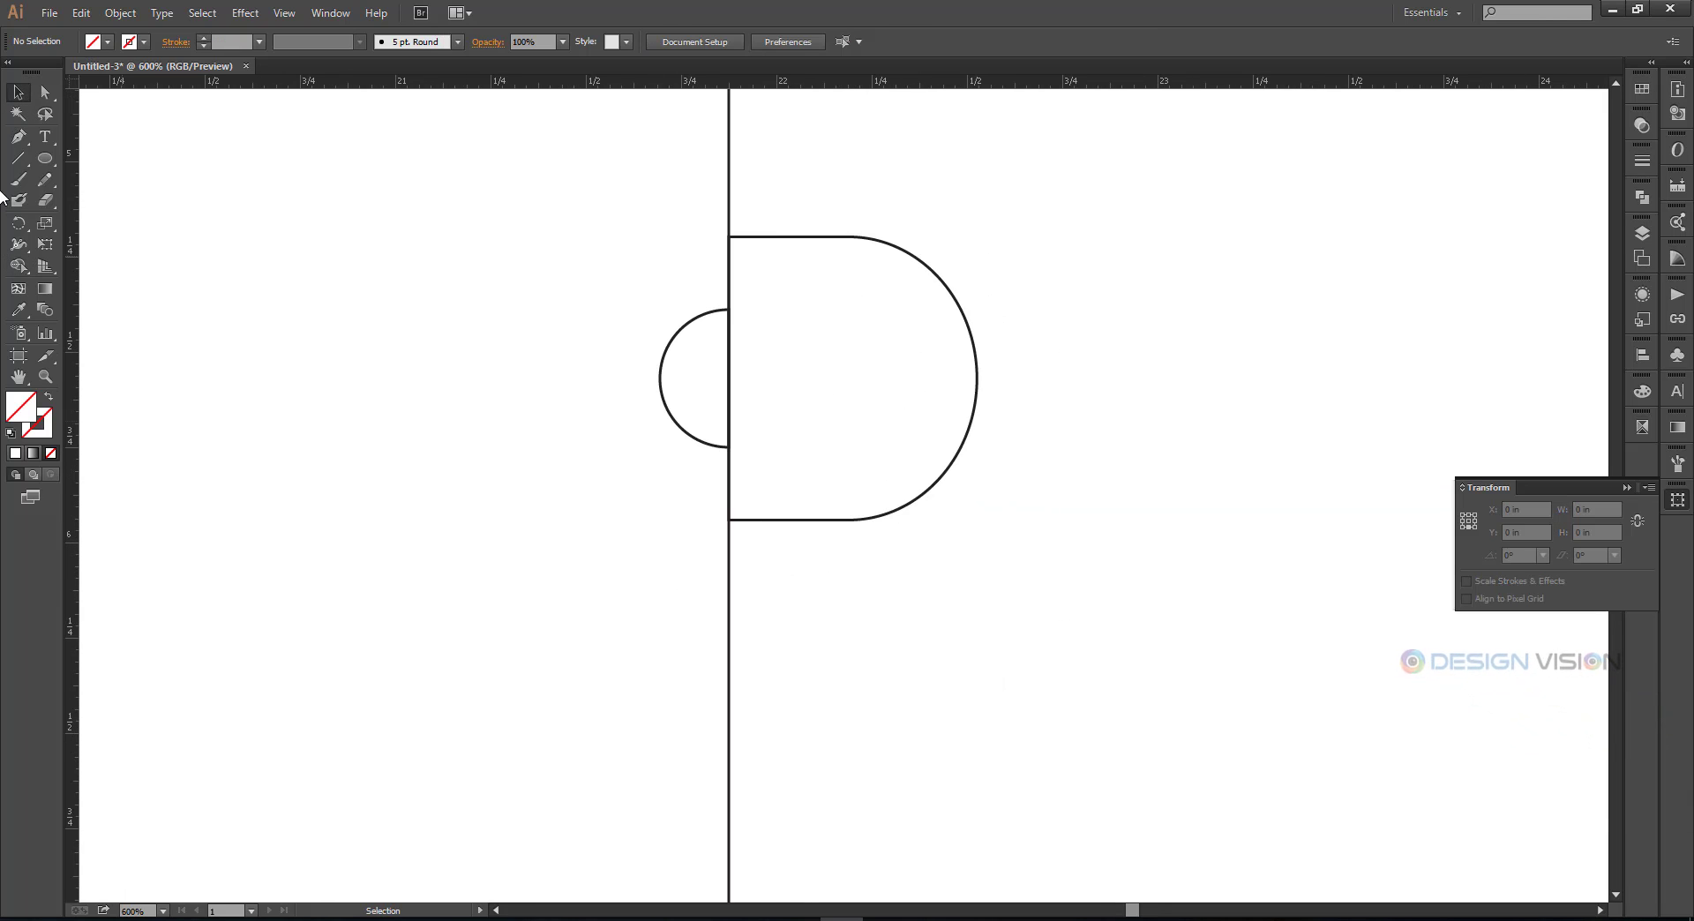
{"action": "left_click", "coordinate": [22, 160]}
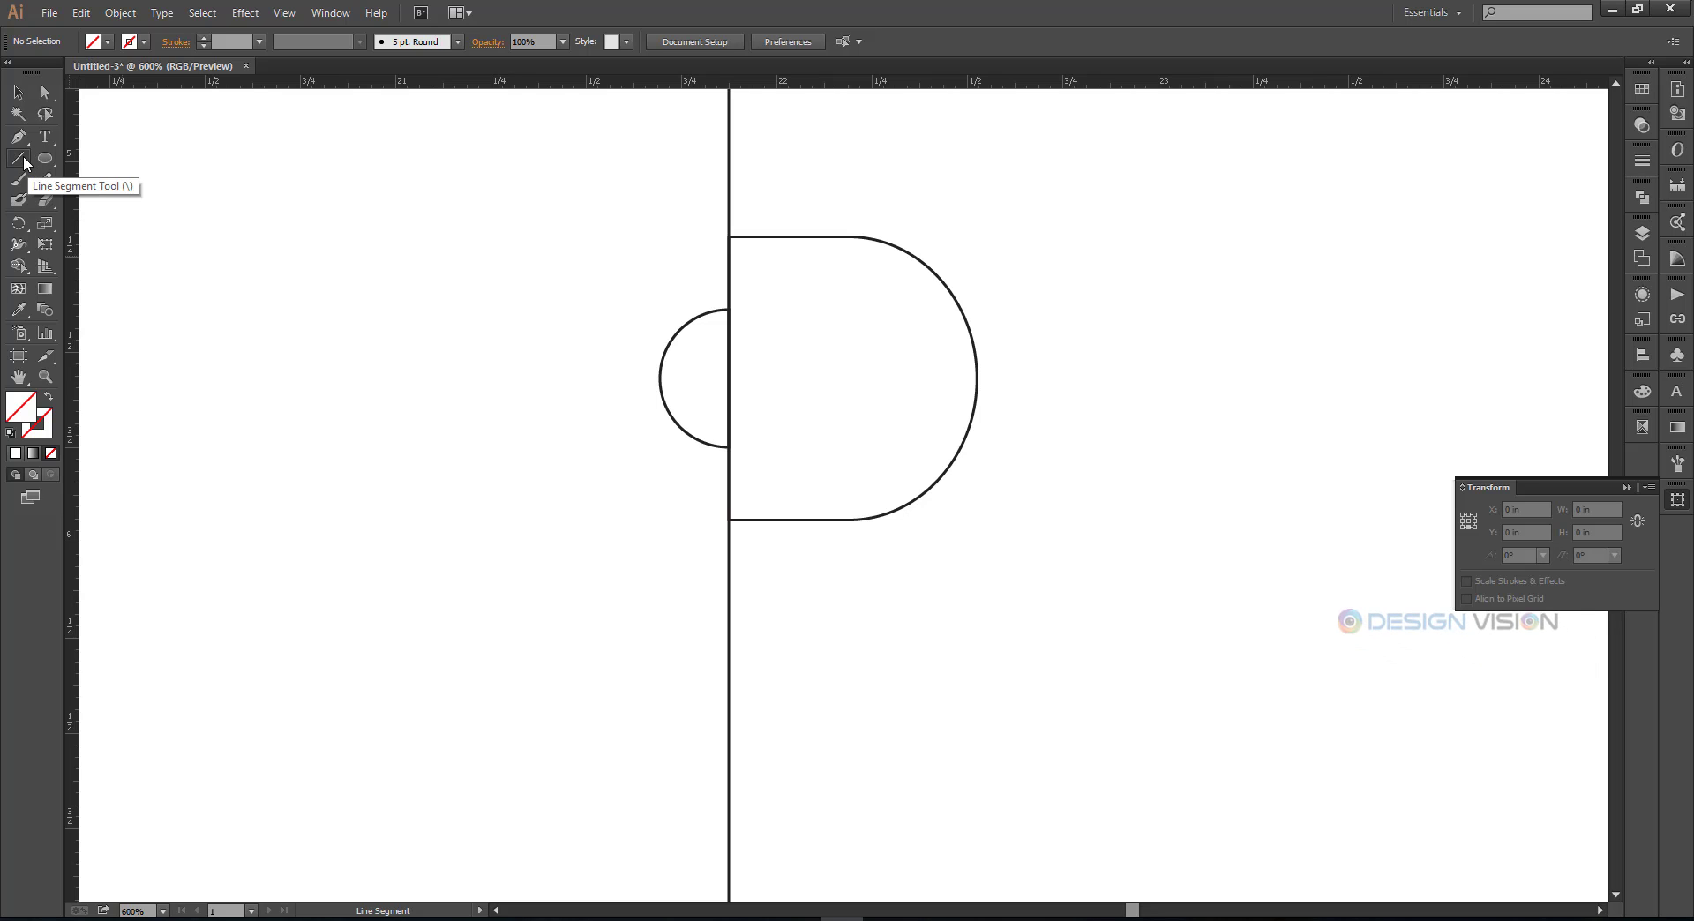
{"action": "left_click_drag", "start_coordinate": [1064, 569], "coordinate": [1065, 705]}
{"action": "left_click", "coordinate": [205, 39]}
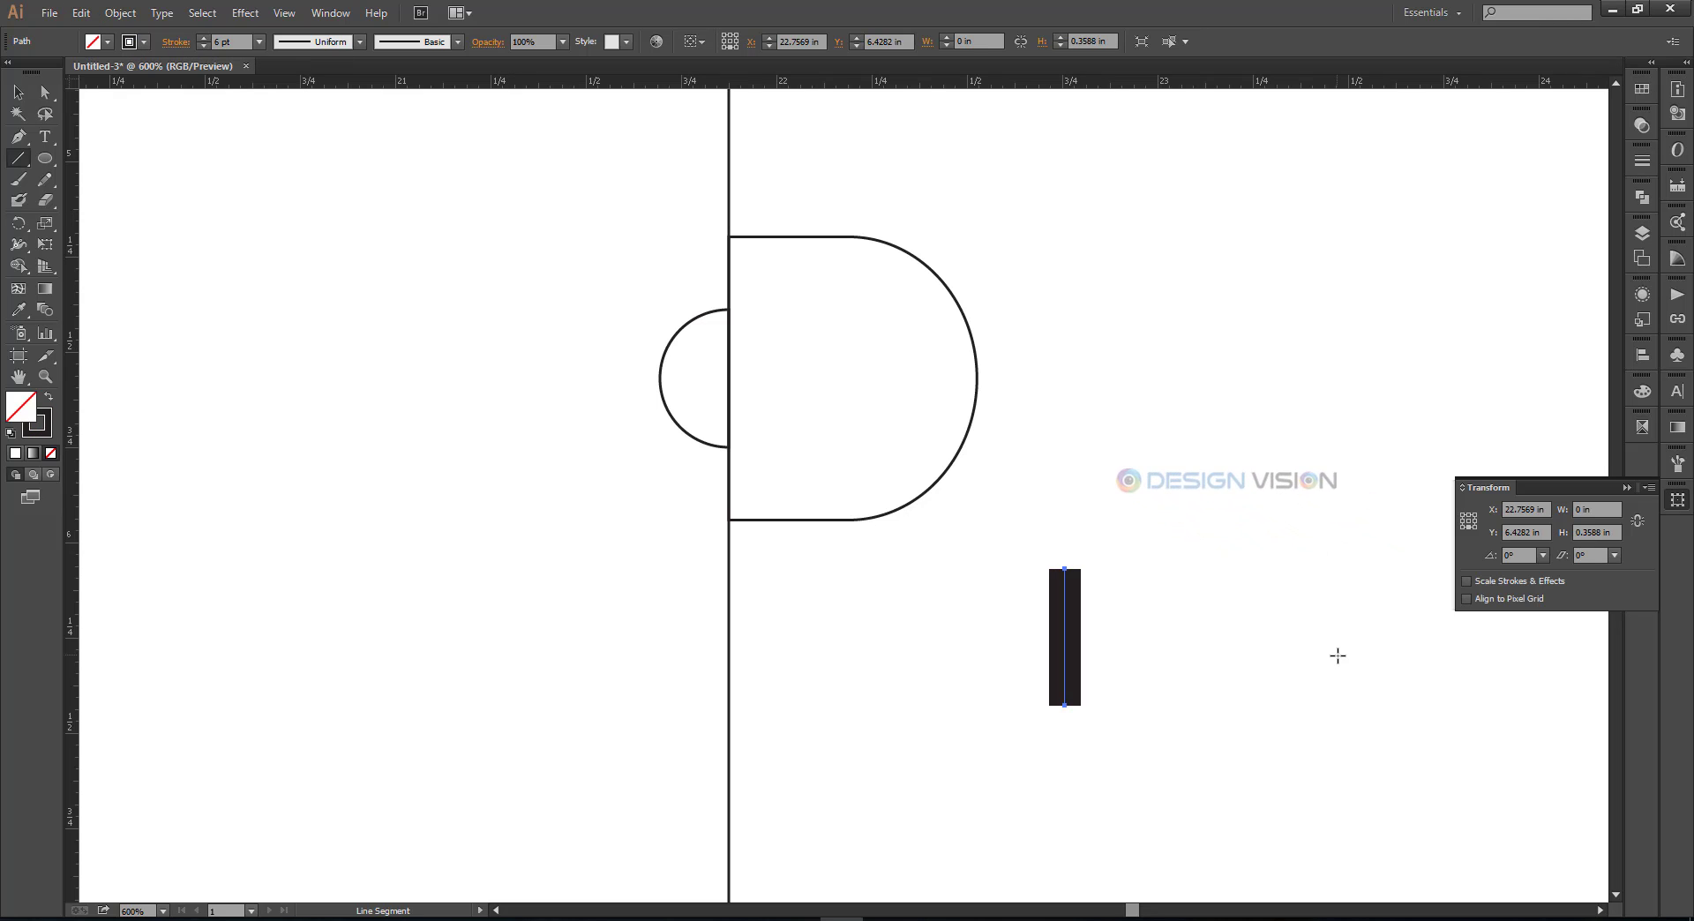
Step: Give the 6 pt vertical line beside the tab round caps and expand it into a filled shape
{"action": "left_click", "coordinate": [1642, 161]}
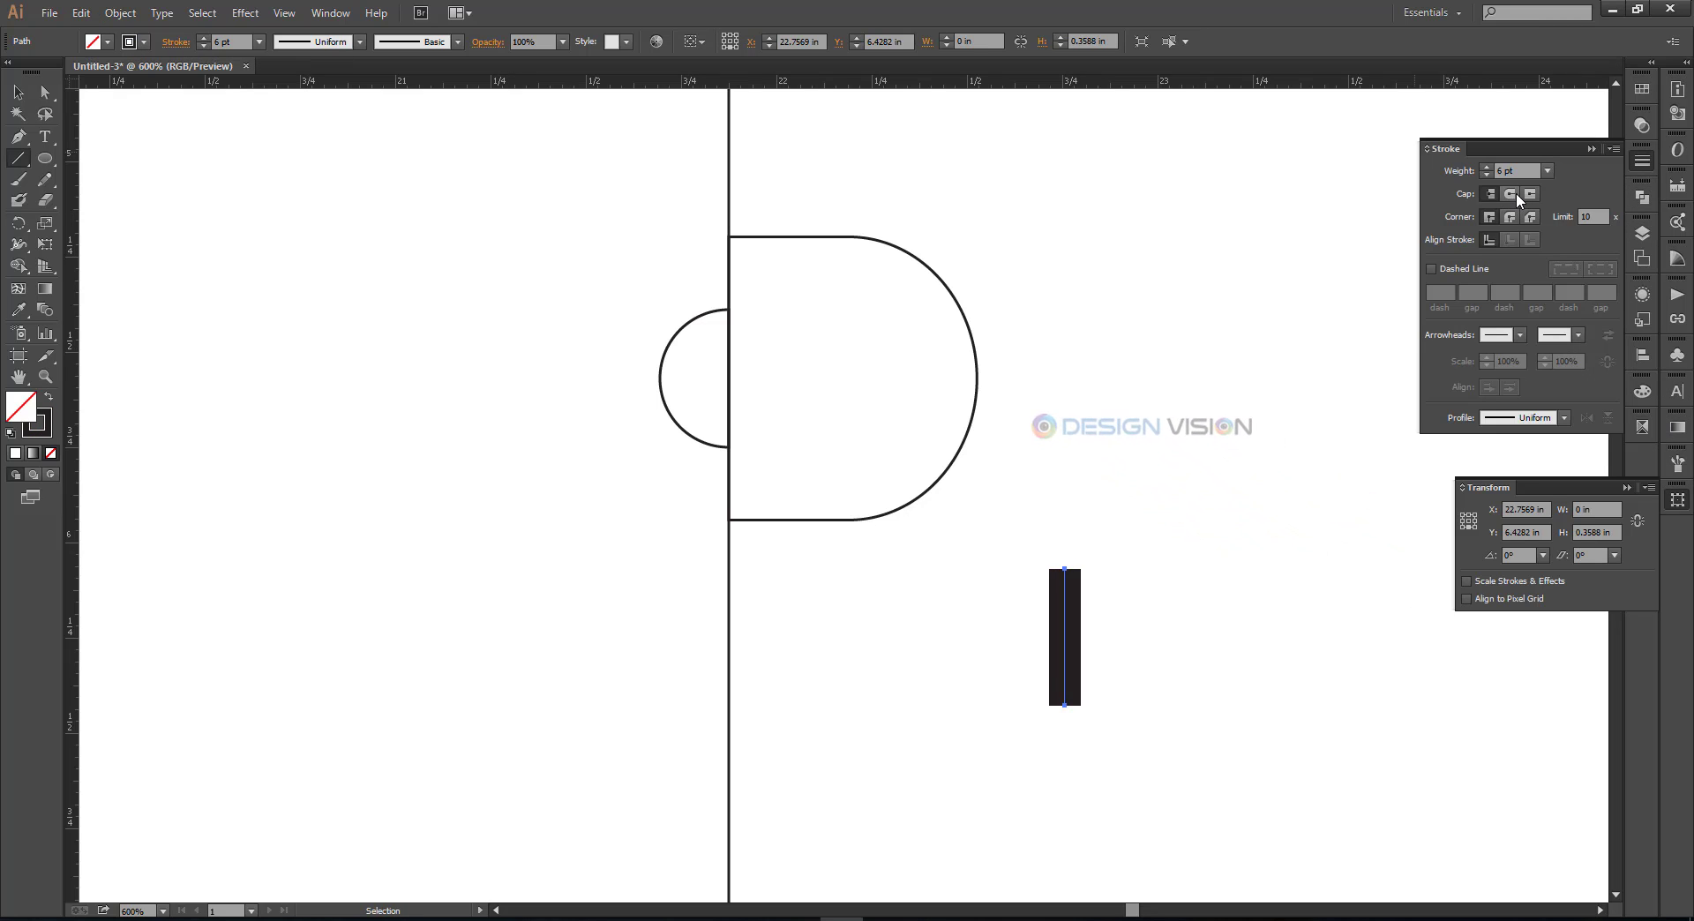
{"action": "left_click", "coordinate": [1510, 193]}
{"action": "left_click", "coordinate": [119, 17]}
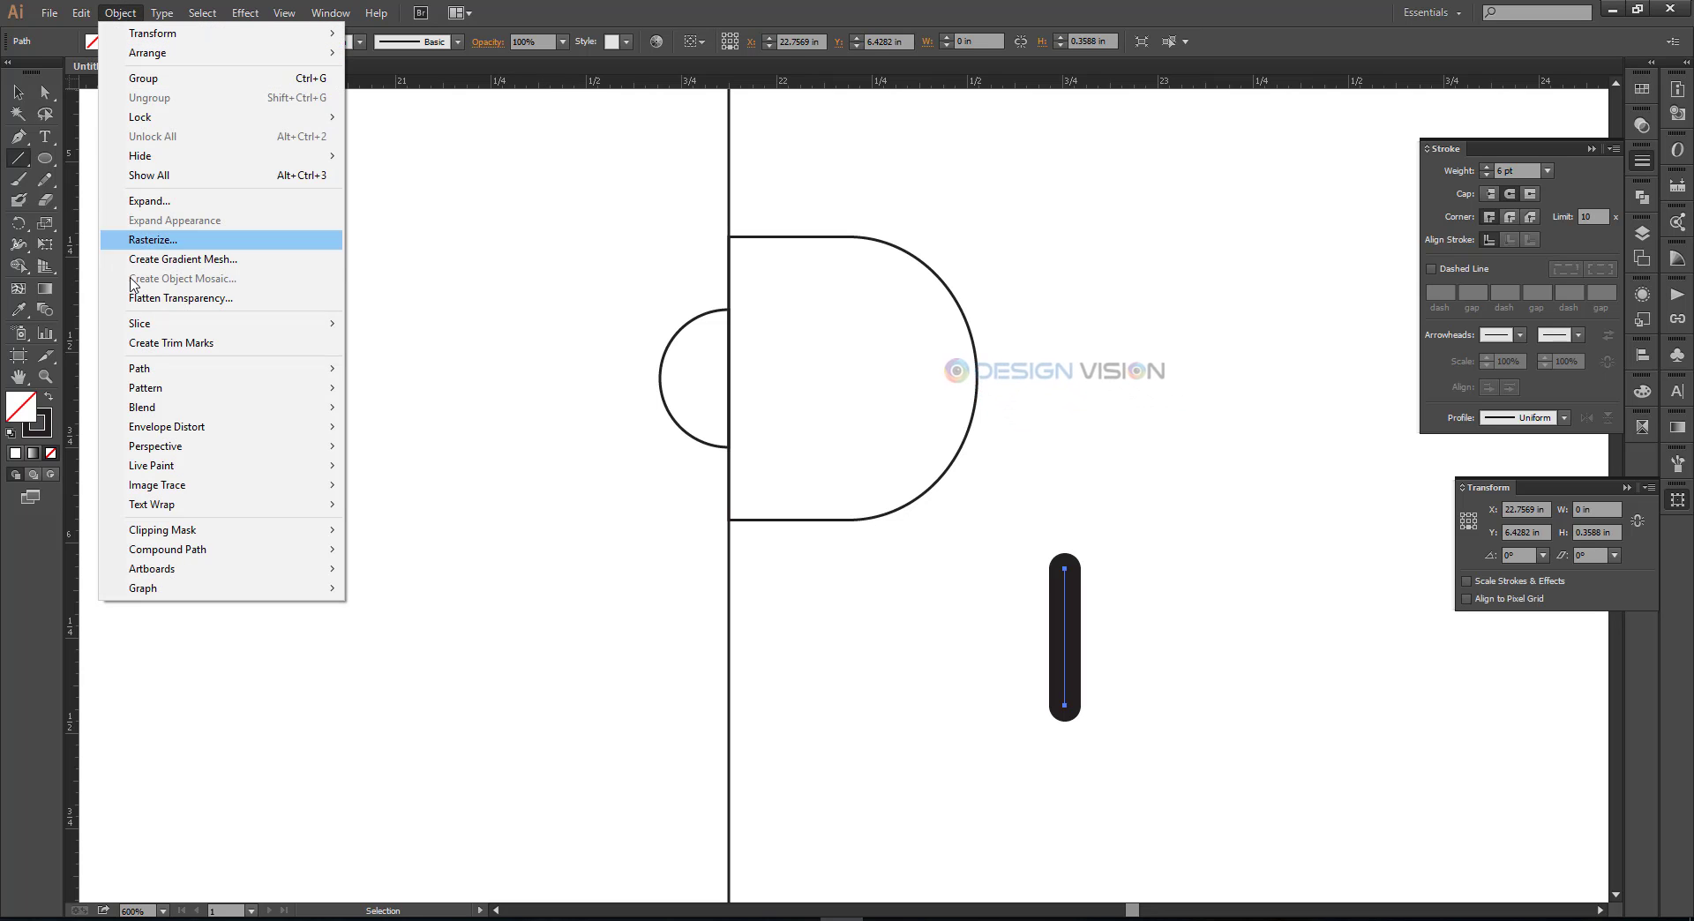
{"action": "left_click", "coordinate": [132, 202]}
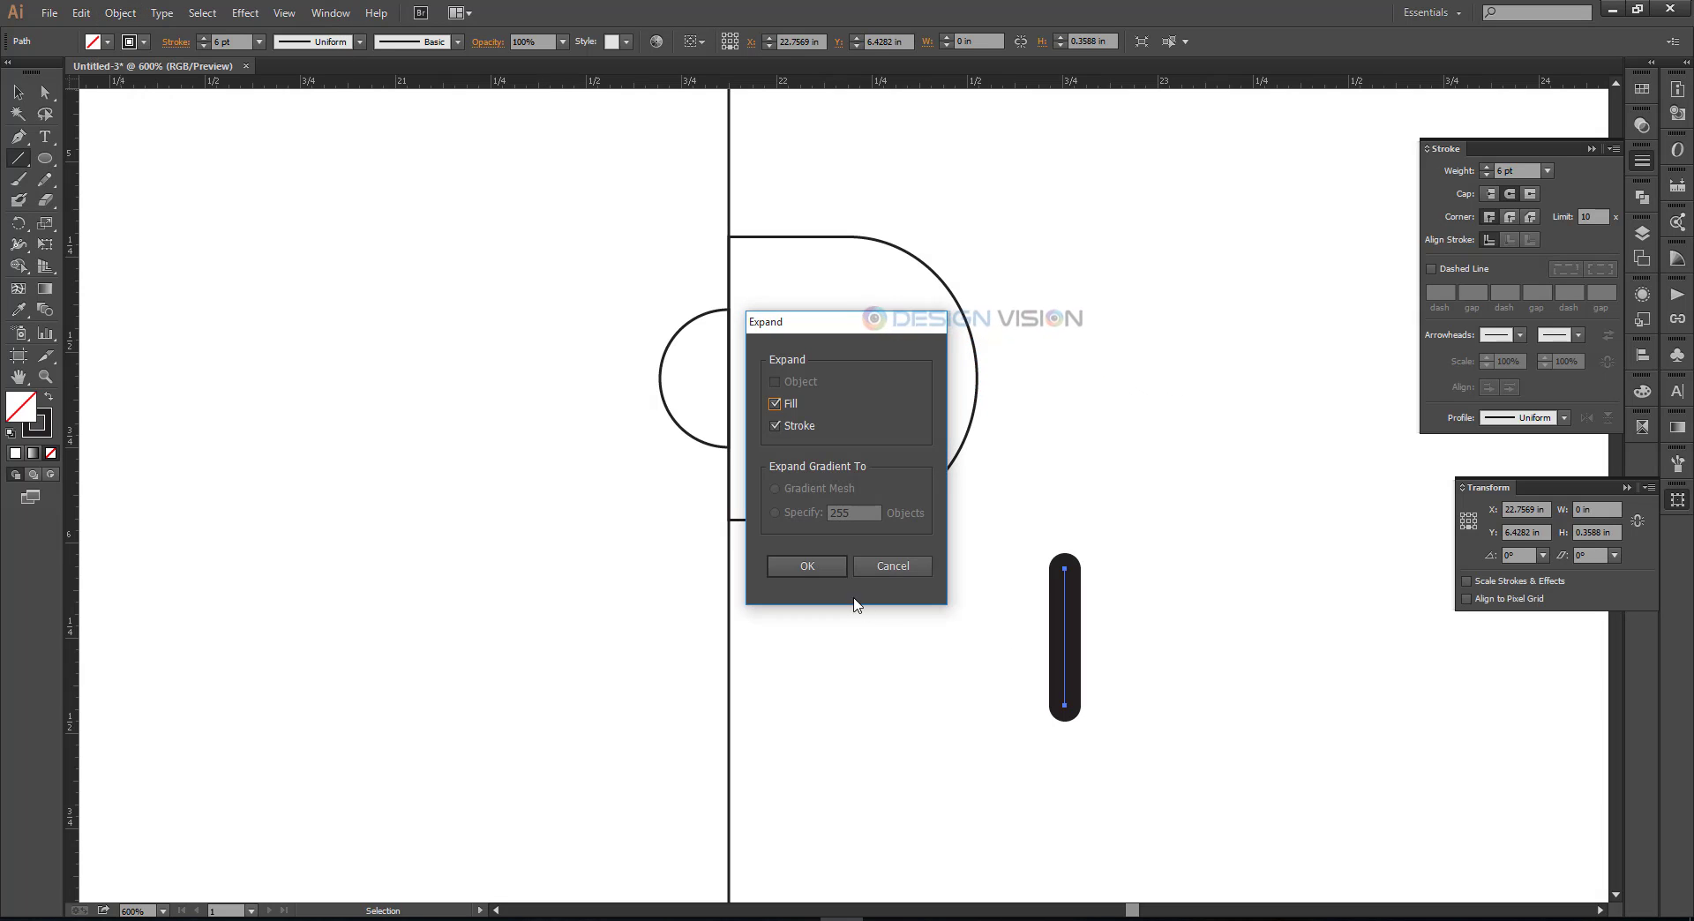
{"action": "key", "text": "Return"}
{"action": "left_click", "coordinate": [20, 91]}
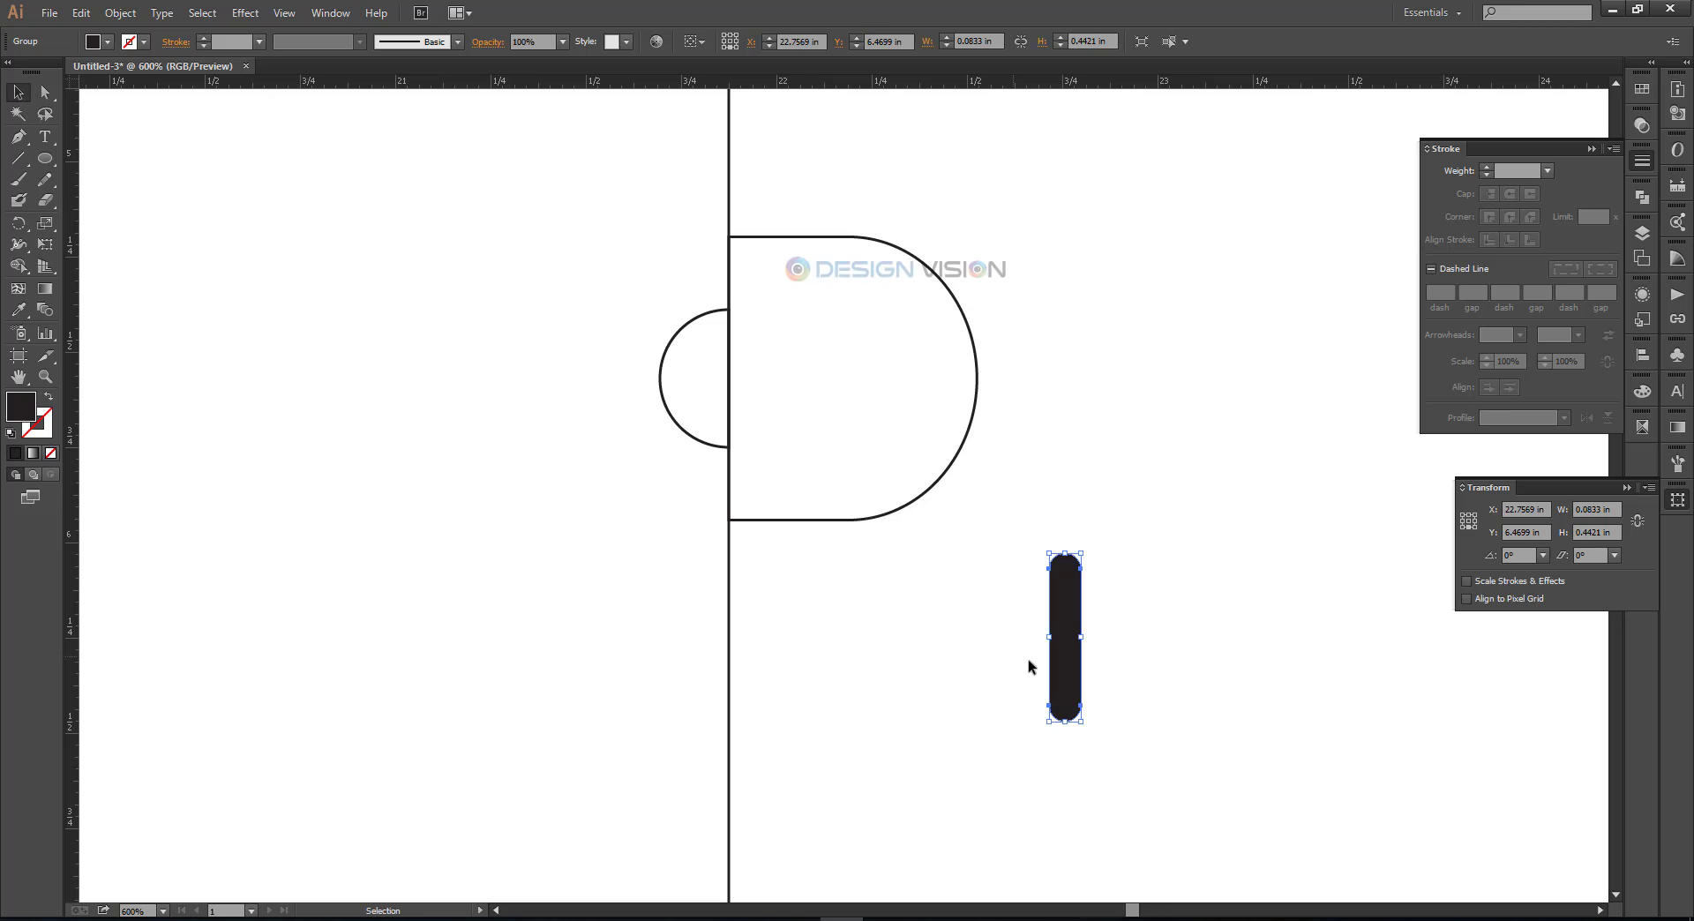
{"action": "left_click", "coordinate": [971, 616]}
Step: Place the rounded bar against the panel edge over the tab's lower corner and duplicate it over the tab's upper corner
{"action": "left_click_drag", "start_coordinate": [1060, 640], "coordinate": [744, 576]}
{"action": "left_click", "coordinate": [870, 668]}
{"action": "scroll", "coordinate": [870, 668], "scroll_direction": "up", "scroll_amount": 1}
{"action": "left_click_drag", "start_coordinate": [760, 692], "coordinate": [918, 280]}
Step: Cut rounded notches into both base corners of the tab by removing the two bars with the Shape Builder
{"action": "left_click", "coordinate": [751, 298]}
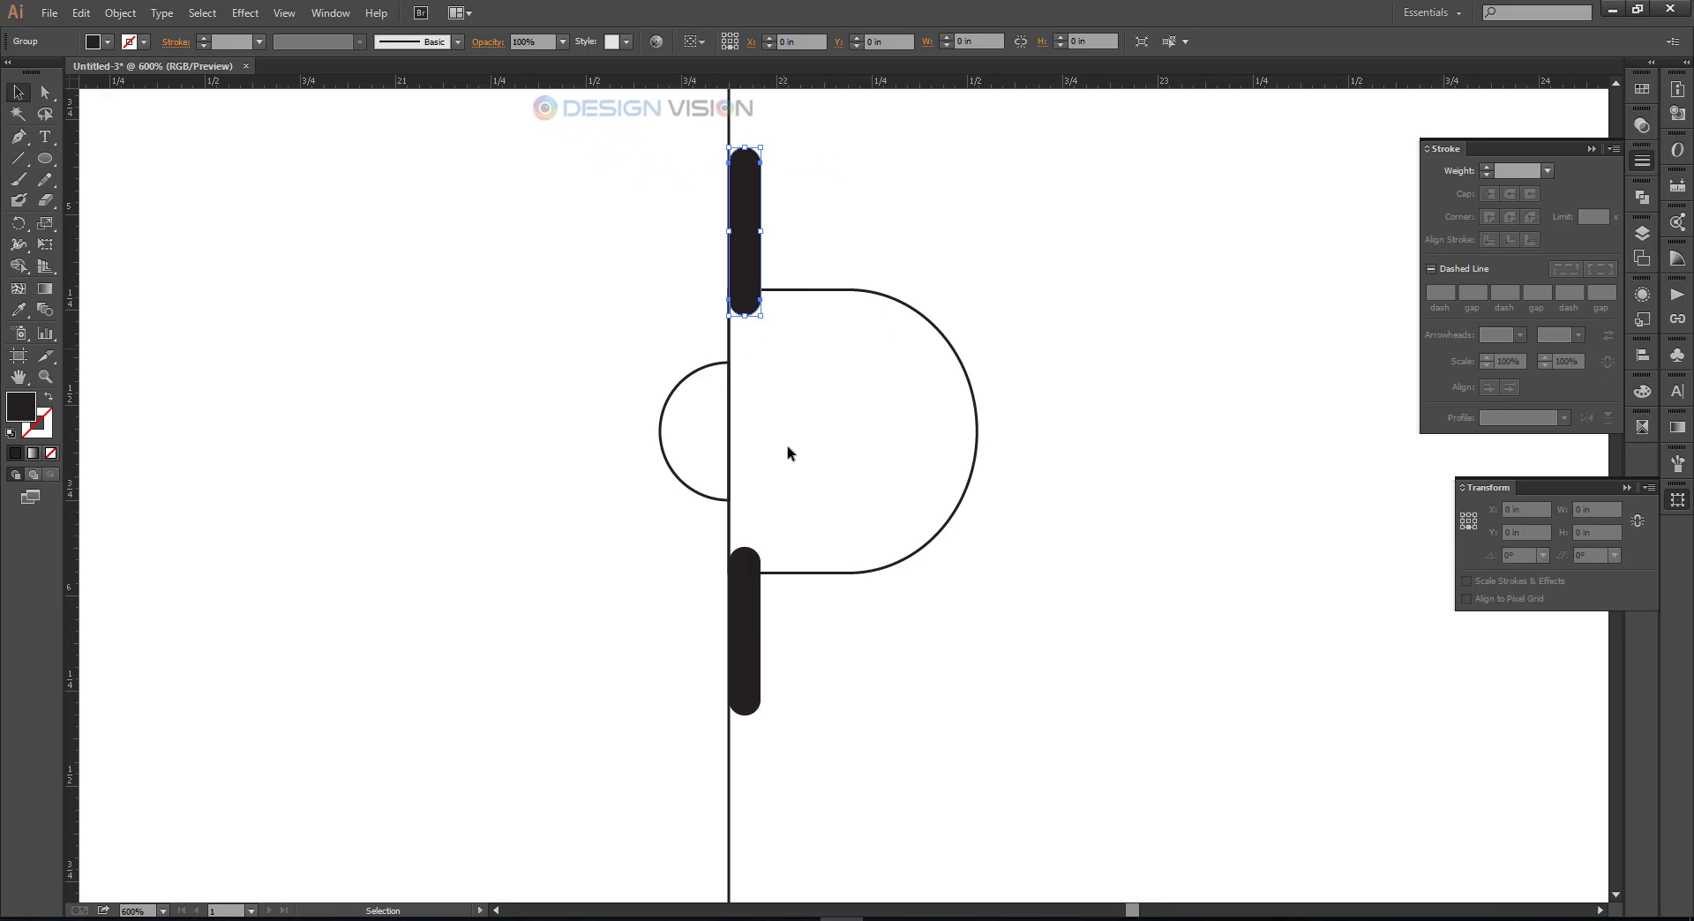
{"action": "left_click", "coordinate": [746, 584], "text": "shift"}
{"action": "left_click_drag", "start_coordinate": [983, 606], "coordinate": [888, 506]}
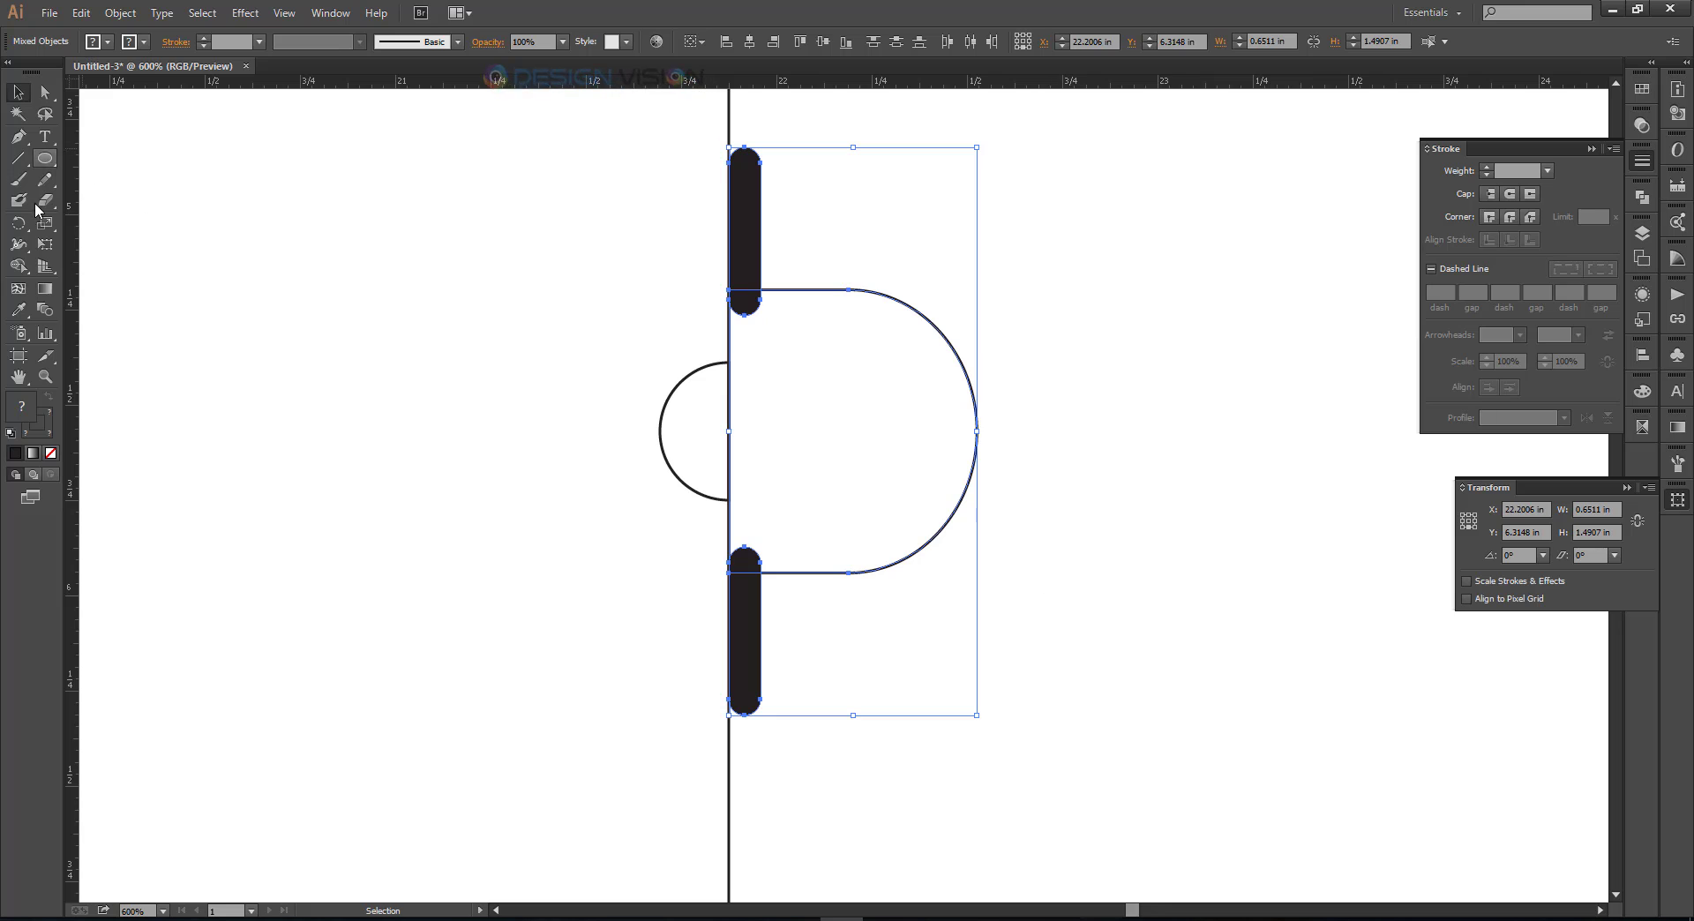
{"action": "left_click", "coordinate": [17, 265]}
{"action": "left_click_drag", "start_coordinate": [804, 225], "coordinate": [750, 251]}
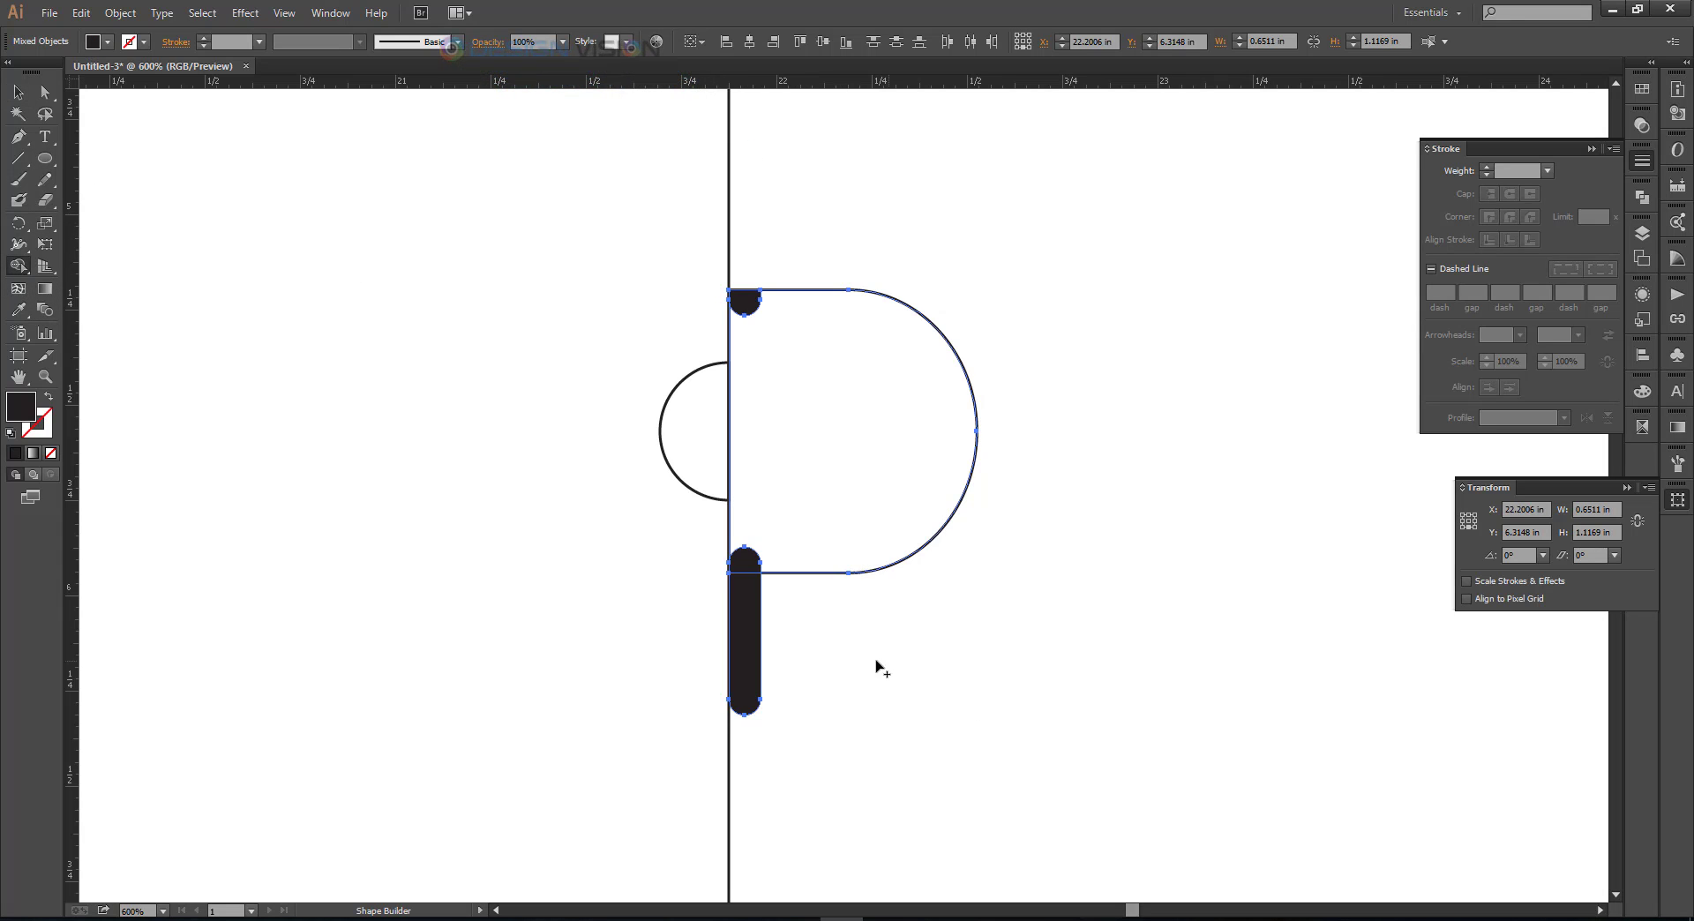
{"action": "mouse_move", "coordinate": [847, 653]}
{"action": "left_mouse_down"}
{"action": "mouse_move", "coordinate": [747, 627]}
{"action": "mouse_move", "coordinate": [746, 577]}
{"action": "left_mouse_up"}
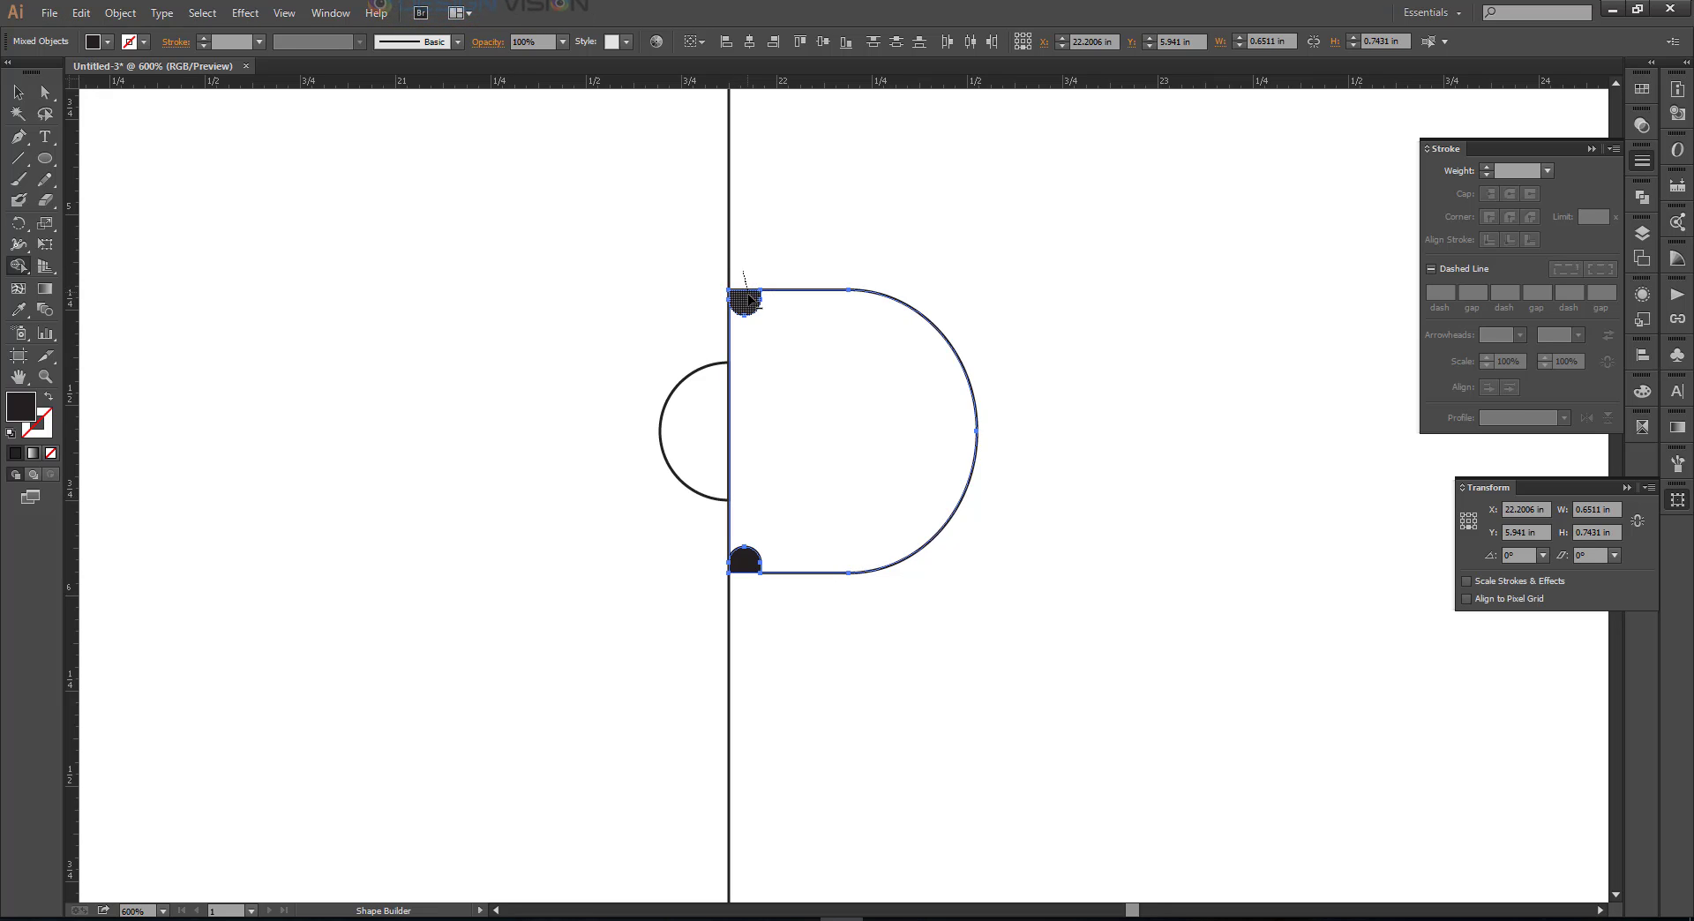
{"action": "left_click_drag", "start_coordinate": [748, 300], "coordinate": [749, 302]}
{"action": "left_click", "coordinate": [745, 562], "text": "alt"}
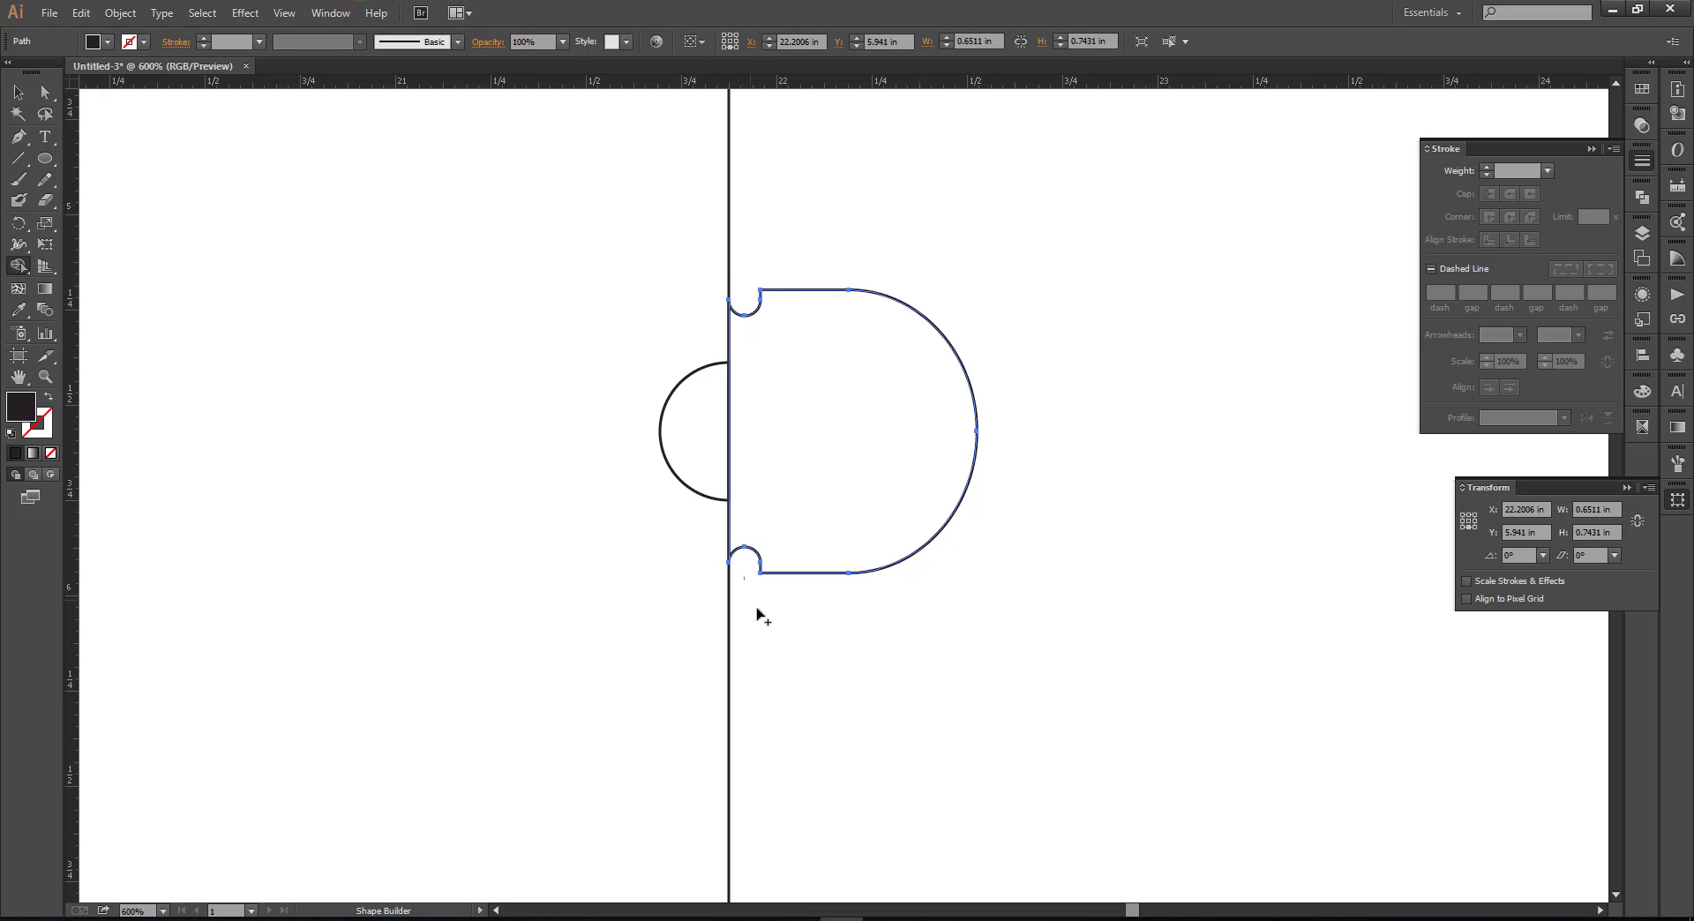
{"action": "left_click", "coordinate": [22, 95]}
{"action": "left_click", "coordinate": [1096, 564]}
Step: Add horizontal ruler guides level with the upper and lower notches of the locking tab
{"action": "scroll", "coordinate": [1101, 586], "scroll_direction": "down", "scroll_amount": 5}
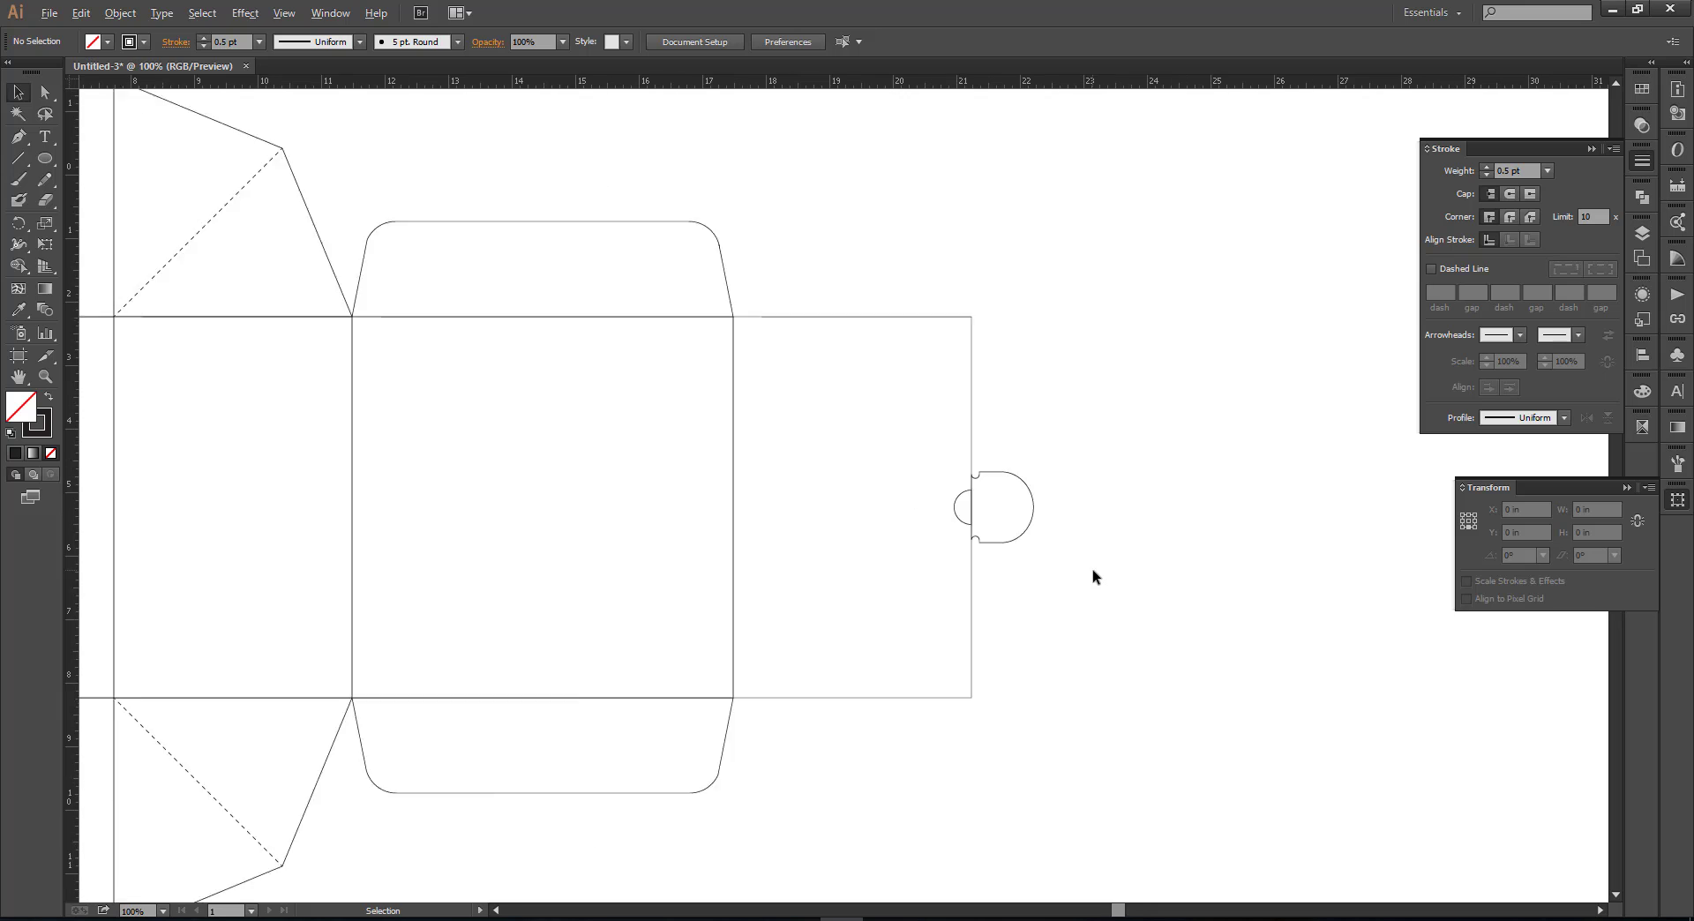
{"action": "scroll", "coordinate": [1149, 549], "scroll_direction": "down", "scroll_amount": 1}
{"action": "left_click_drag", "start_coordinate": [360, 300], "coordinate": [1260, 729]}
{"action": "scroll", "coordinate": [1147, 547], "scroll_direction": "up", "scroll_amount": 1}
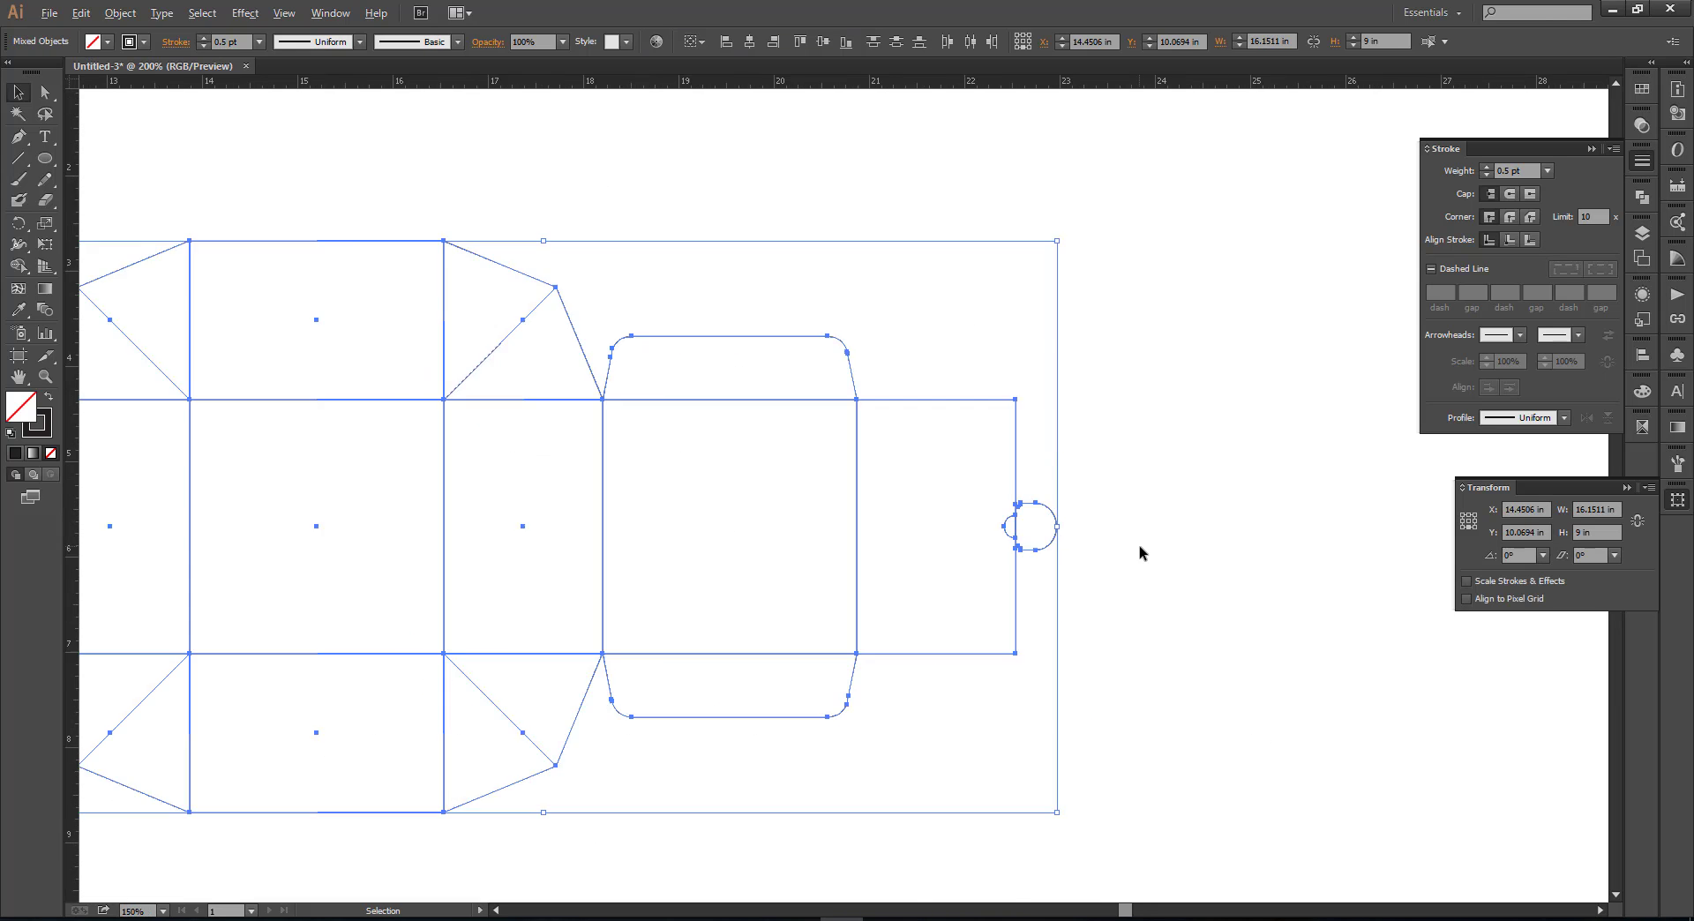
{"action": "scroll", "coordinate": [1041, 525], "scroll_direction": "up", "scroll_amount": 4}
{"action": "left_click_drag", "start_coordinate": [1024, 252], "coordinate": [955, 420]}
{"action": "left_click_drag", "start_coordinate": [1031, 82], "coordinate": [956, 607]}
{"action": "scroll", "coordinate": [971, 528], "scroll_direction": "down", "scroll_amount": 3}
{"action": "left_click", "coordinate": [1122, 633]}
Step: Draw a vertical path about 0.74 in long between the two guides, on the fold of the side panel opposite the tab
{"action": "left_click_drag", "start_coordinate": [1078, 656], "coordinate": [1256, 668]}
{"action": "scroll", "coordinate": [1255, 668], "scroll_direction": "down", "scroll_amount": 2}
{"action": "scroll", "coordinate": [591, 622], "scroll_direction": "up", "scroll_amount": 1}
{"action": "scroll", "coordinate": [591, 622], "scroll_direction": "up", "scroll_amount": 2}
{"action": "scroll", "coordinate": [812, 606], "scroll_direction": "up", "scroll_amount": 2}
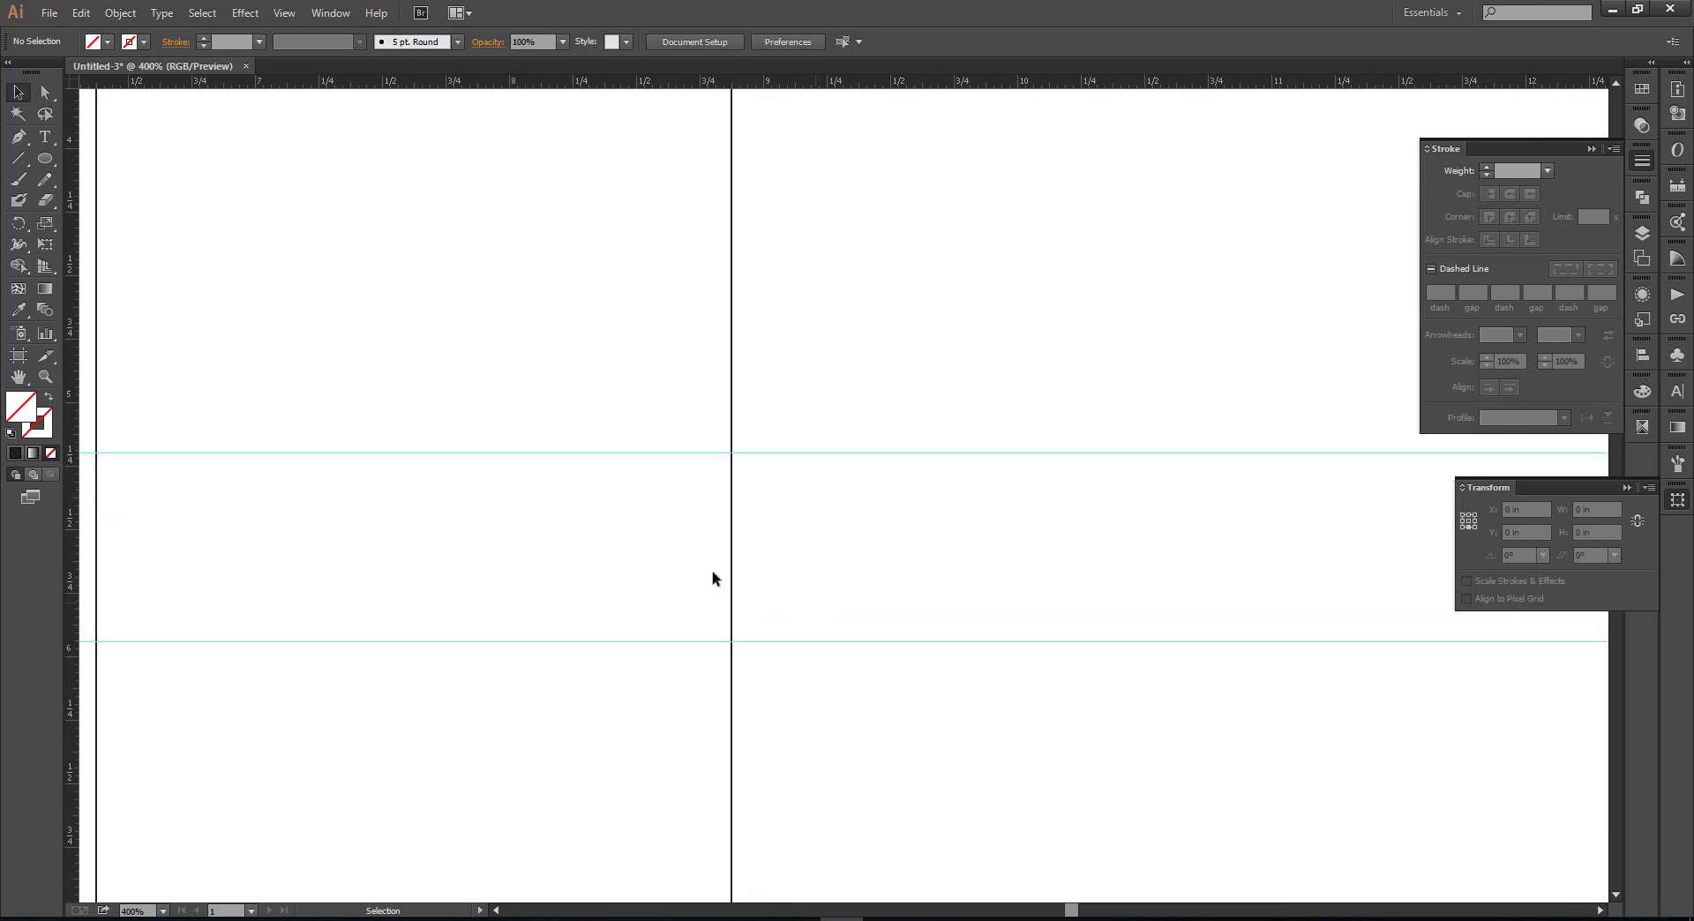
{"action": "left_click_drag", "start_coordinate": [731, 548], "coordinate": [732, 641]}
{"action": "key", "text": "ctrl+z"}
{"action": "left_click", "coordinate": [29, 96]}
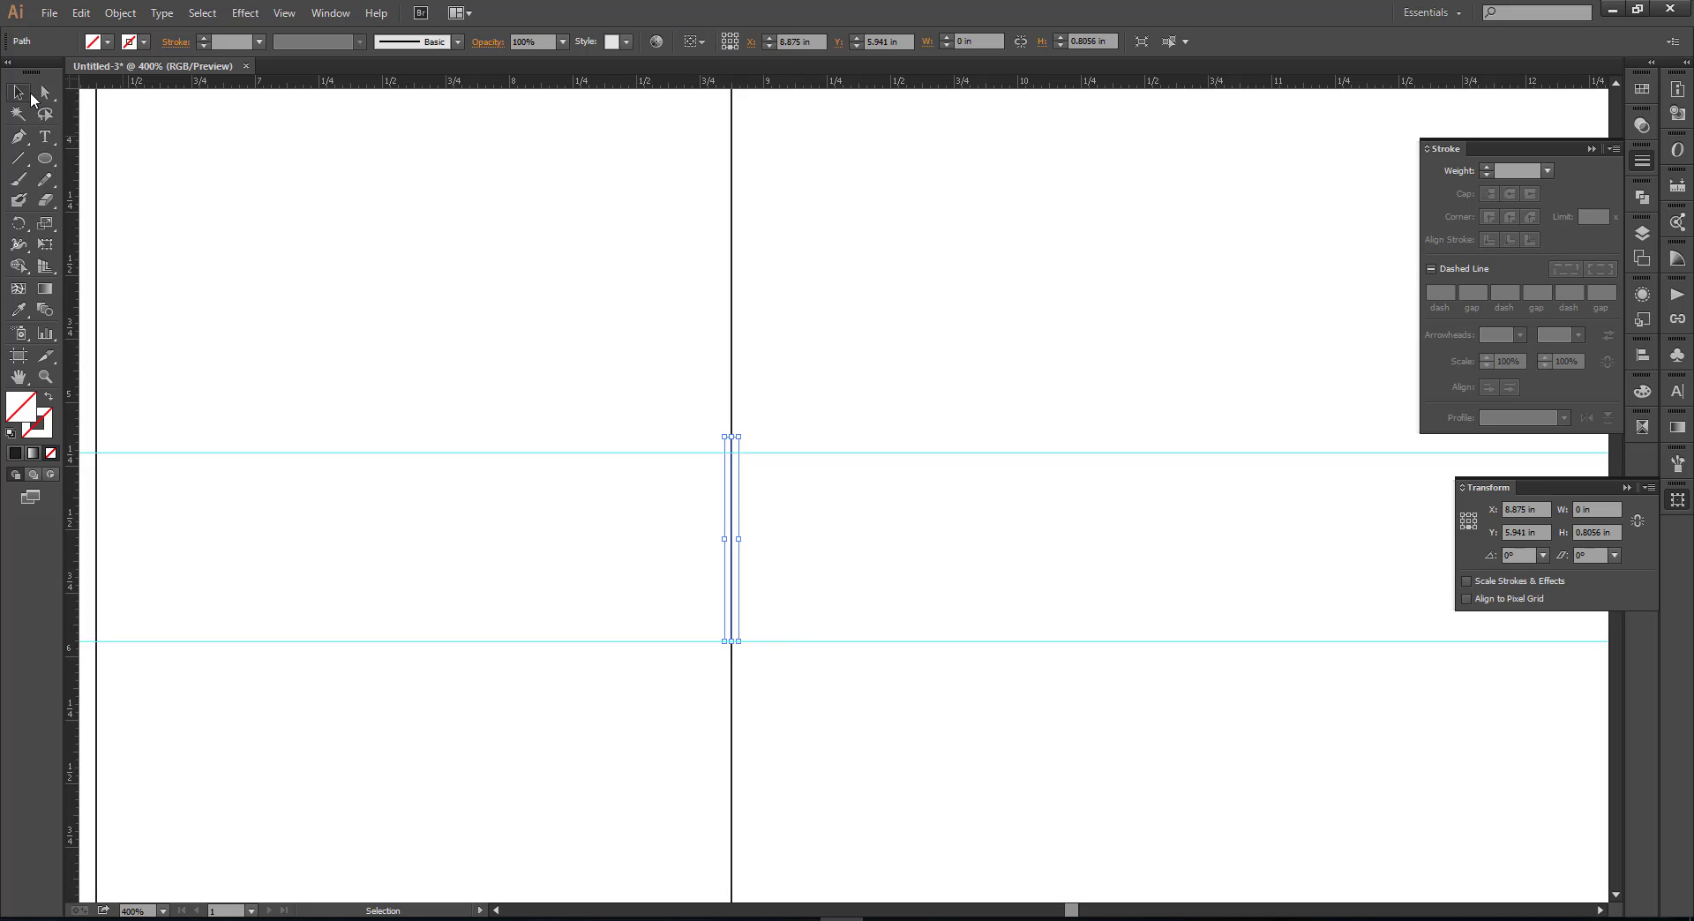
{"action": "scroll", "coordinate": [753, 465], "scroll_direction": "up", "scroll_amount": 1}
{"action": "left_click_drag", "start_coordinate": [679, 378], "coordinate": [676, 408]}
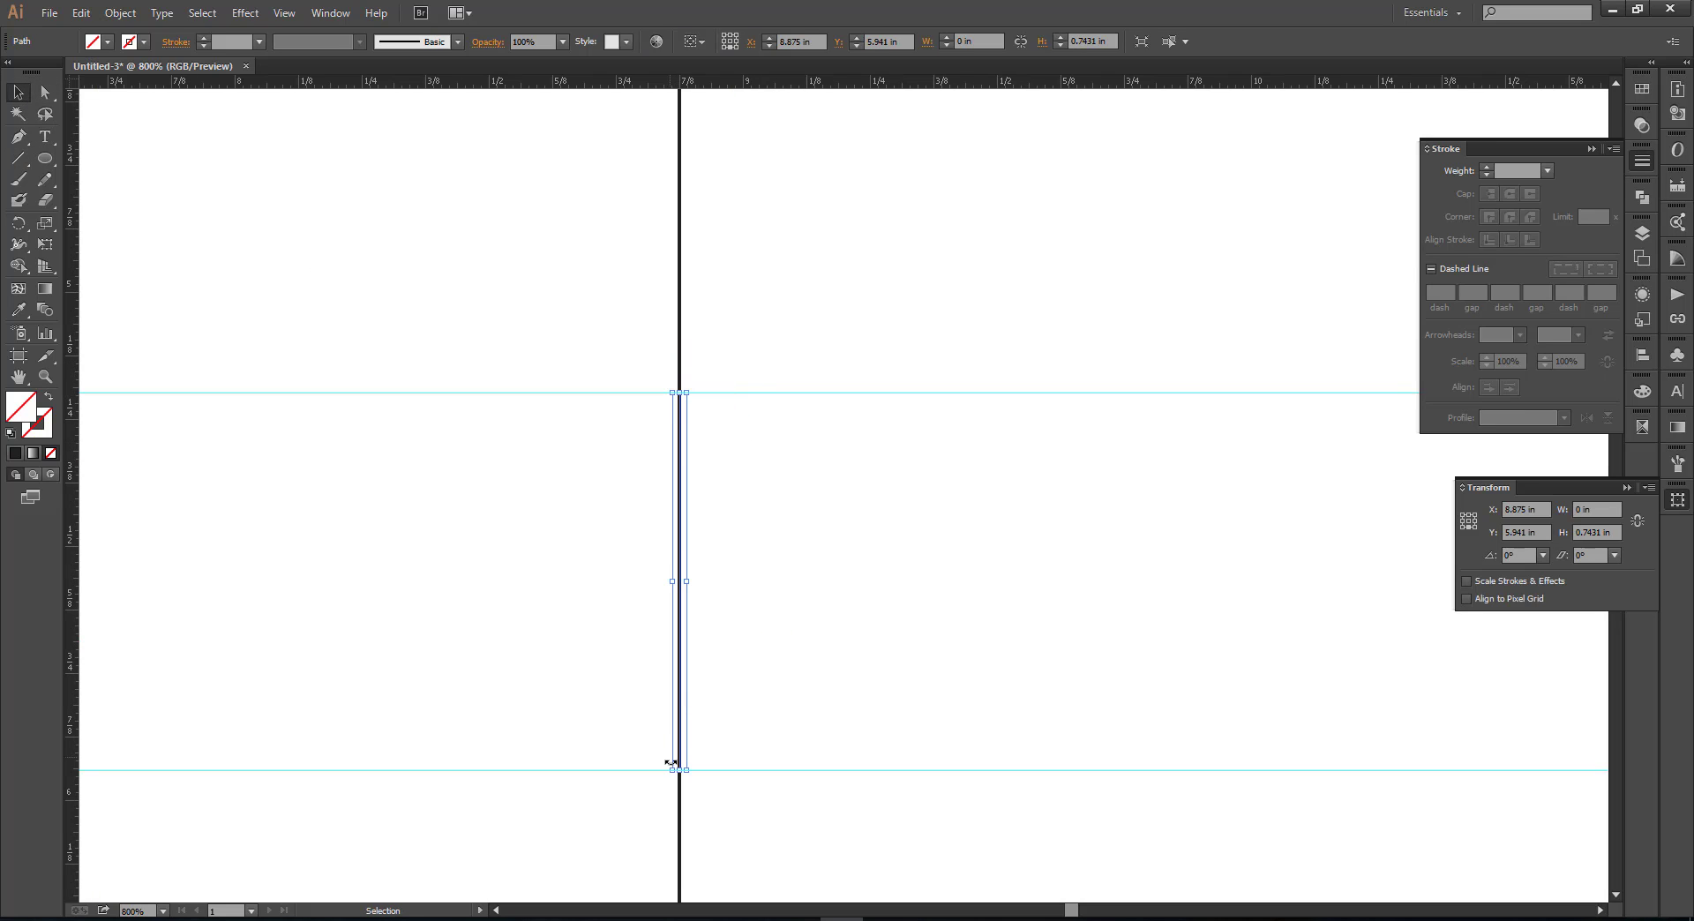
Step: Set the vertical path's stroke to 3 pt with round caps and expand it into a slot shape
{"action": "left_click", "coordinate": [205, 42]}
{"action": "left_click", "coordinate": [204, 41]}
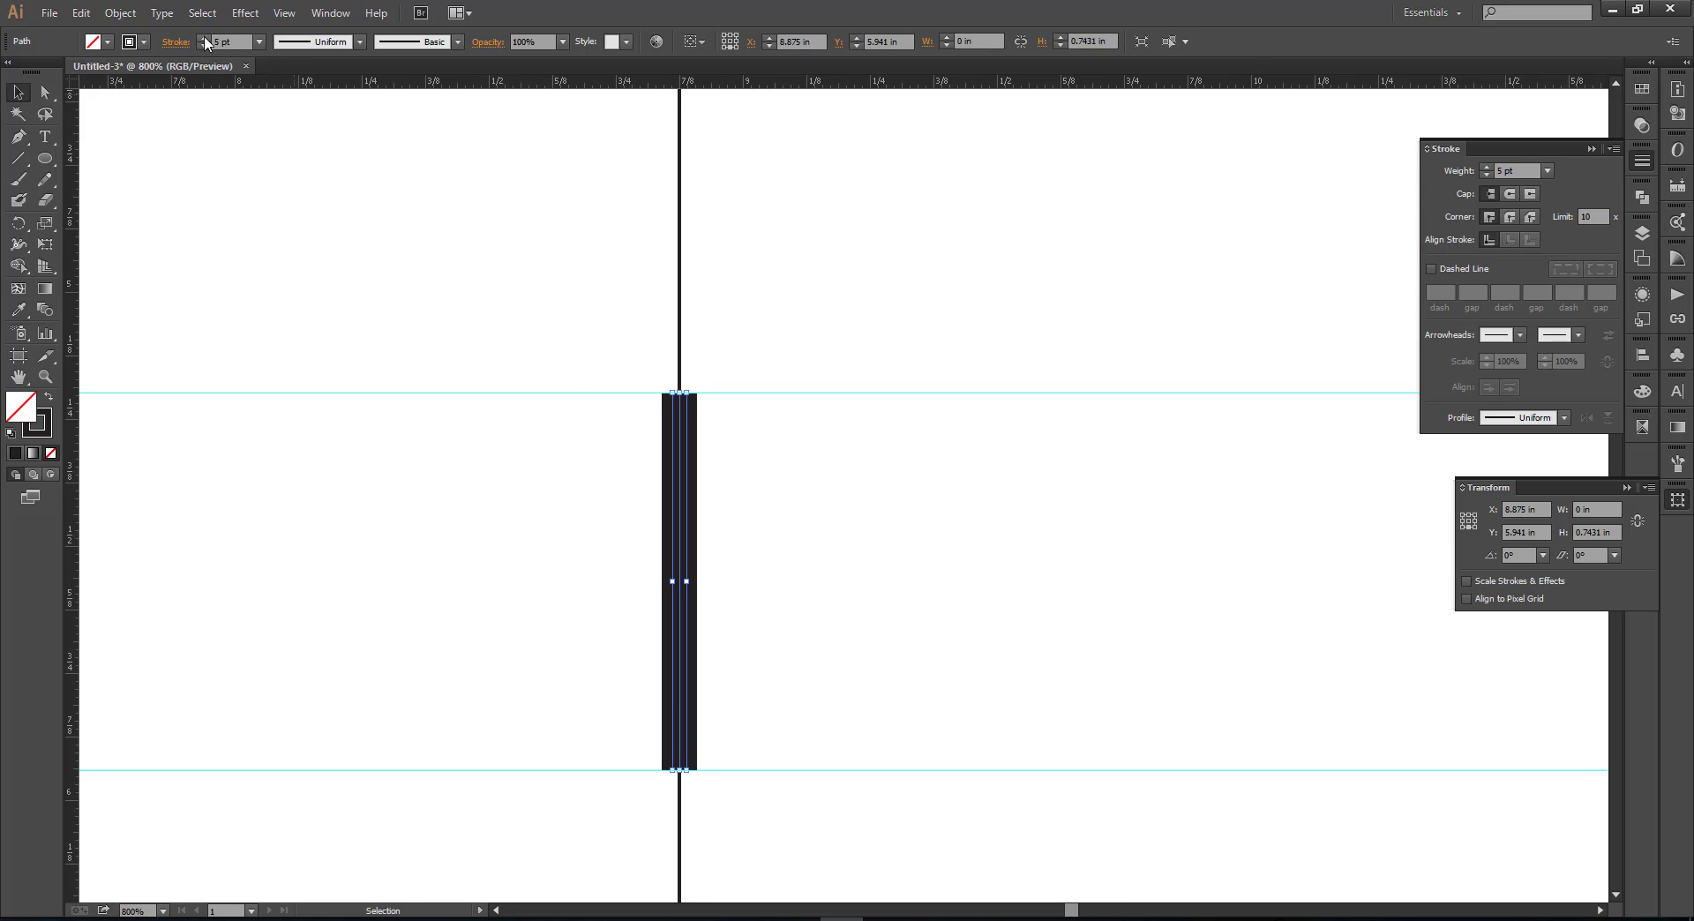
{"action": "scroll", "coordinate": [579, 414], "scroll_direction": "down", "scroll_amount": 4}
{"action": "scroll", "coordinate": [596, 415], "scroll_direction": "up", "scroll_amount": 3}
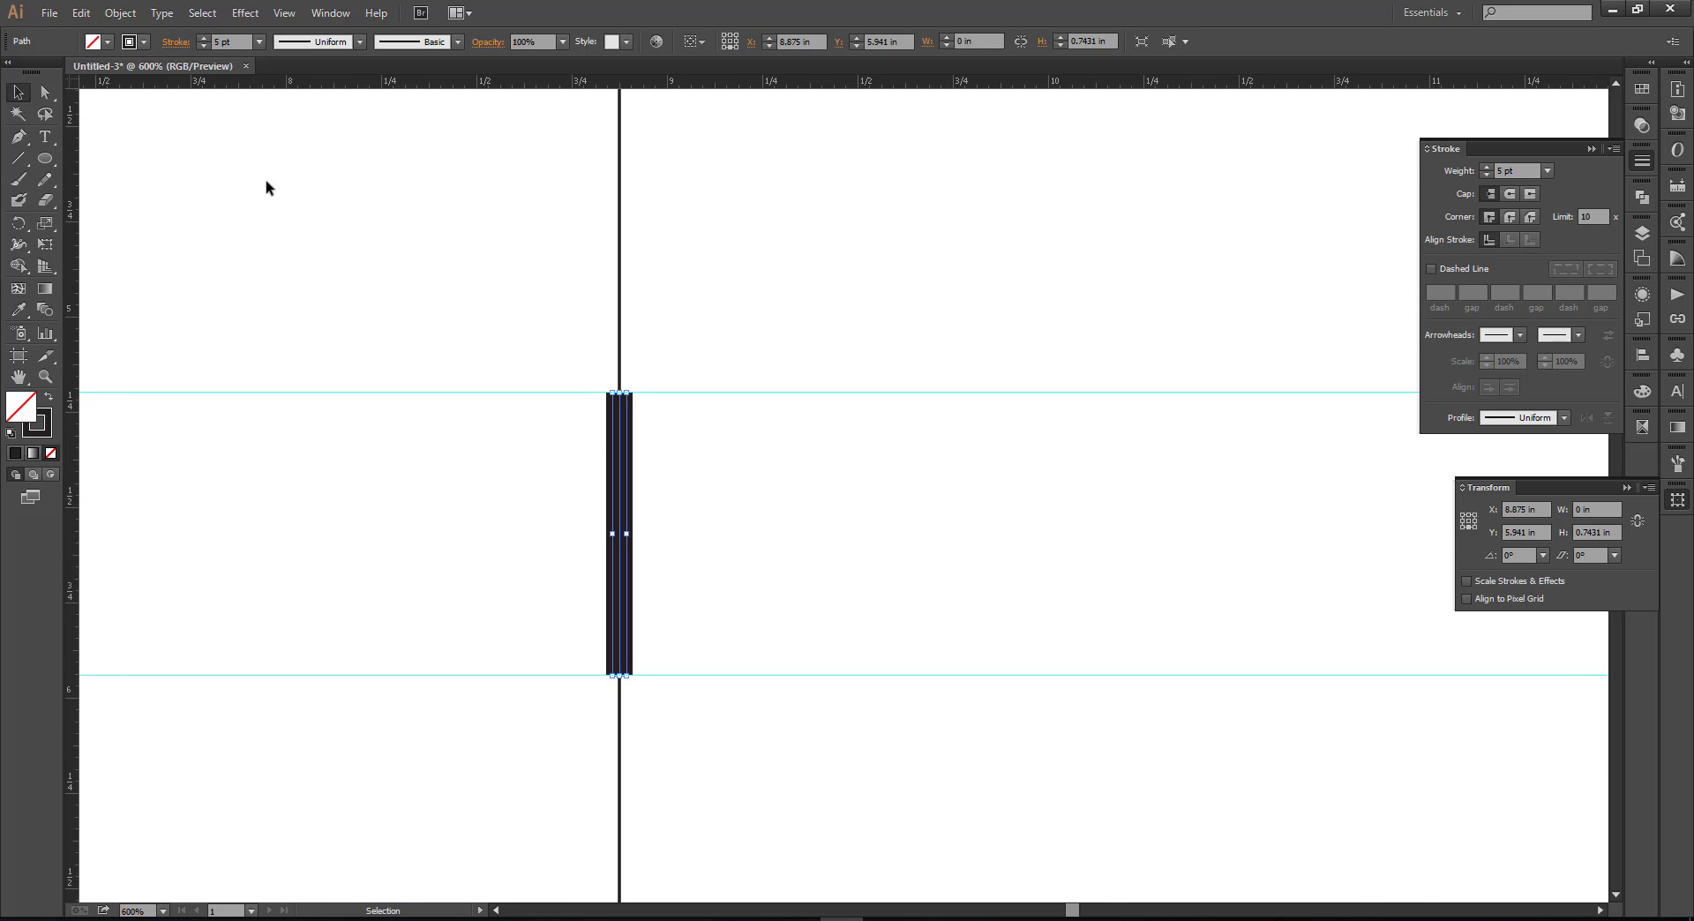
{"action": "left_click", "coordinate": [205, 45]}
{"action": "left_click", "coordinate": [205, 45]}
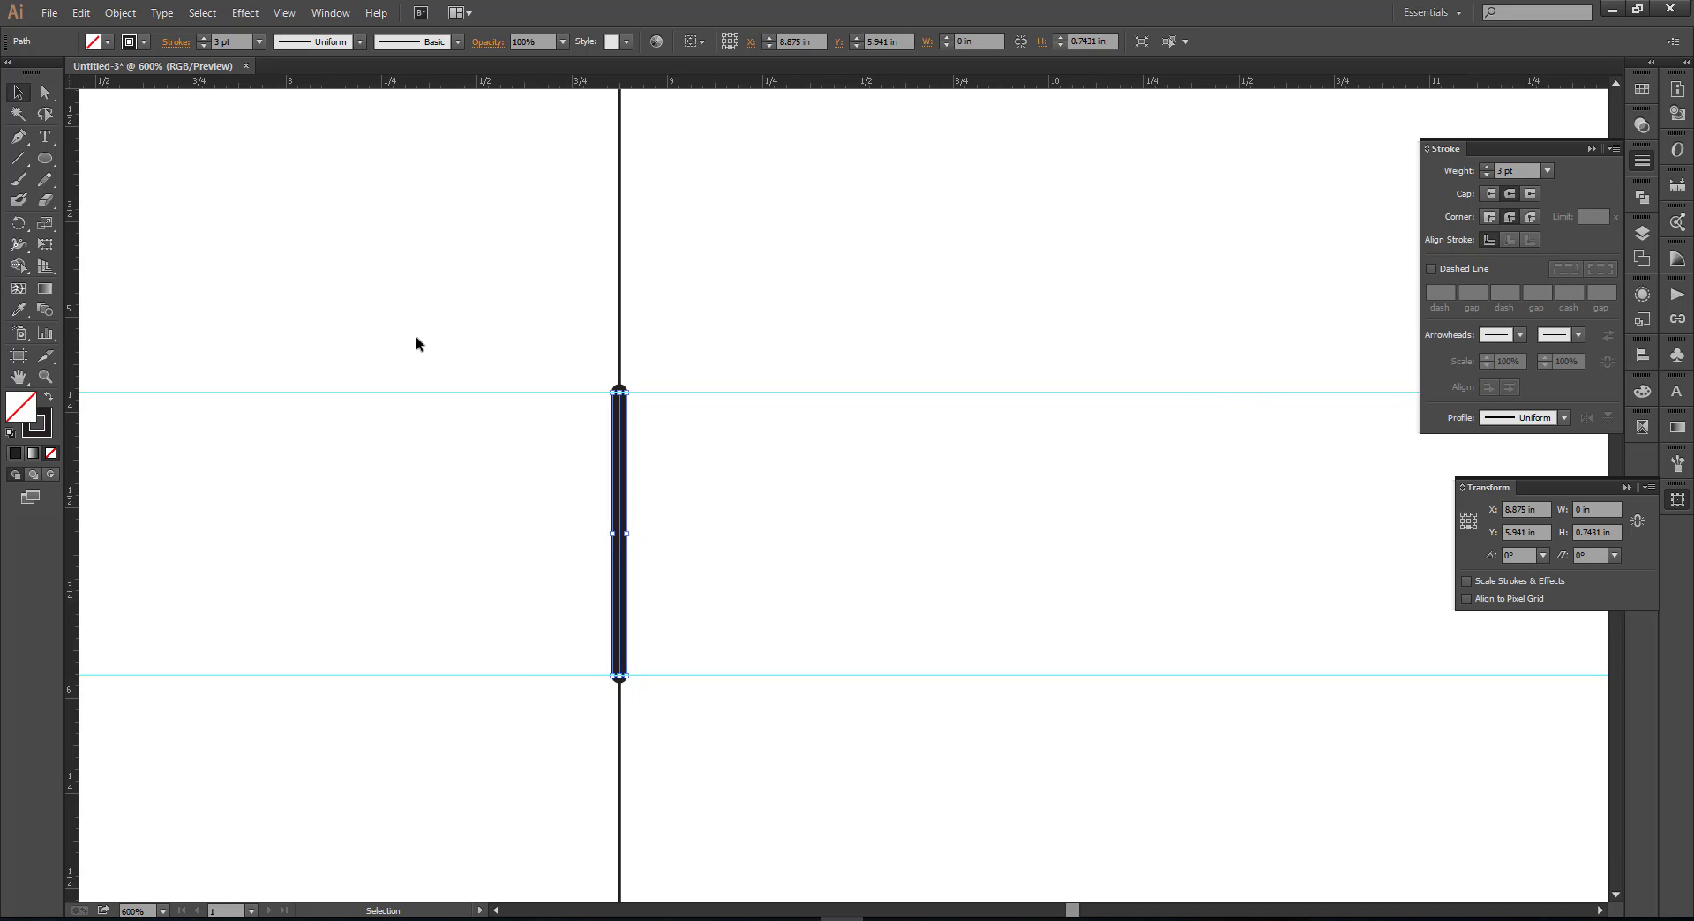
{"action": "left_click", "coordinate": [117, 16]}
{"action": "left_click", "coordinate": [169, 202]}
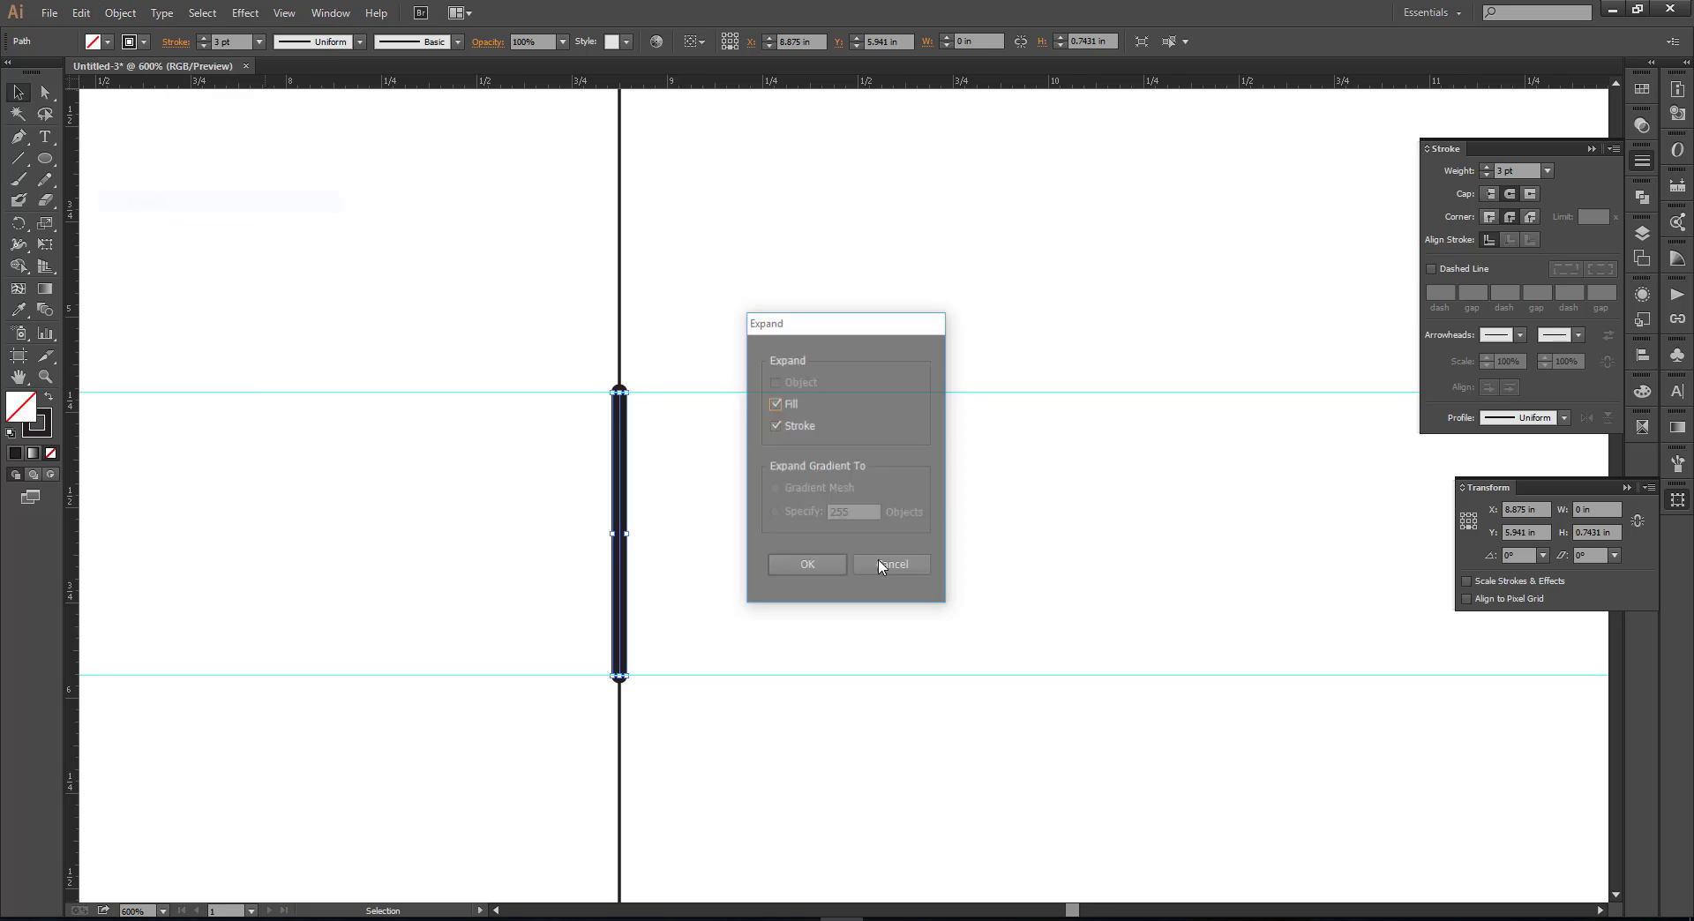
{"action": "left_click", "coordinate": [821, 576]}
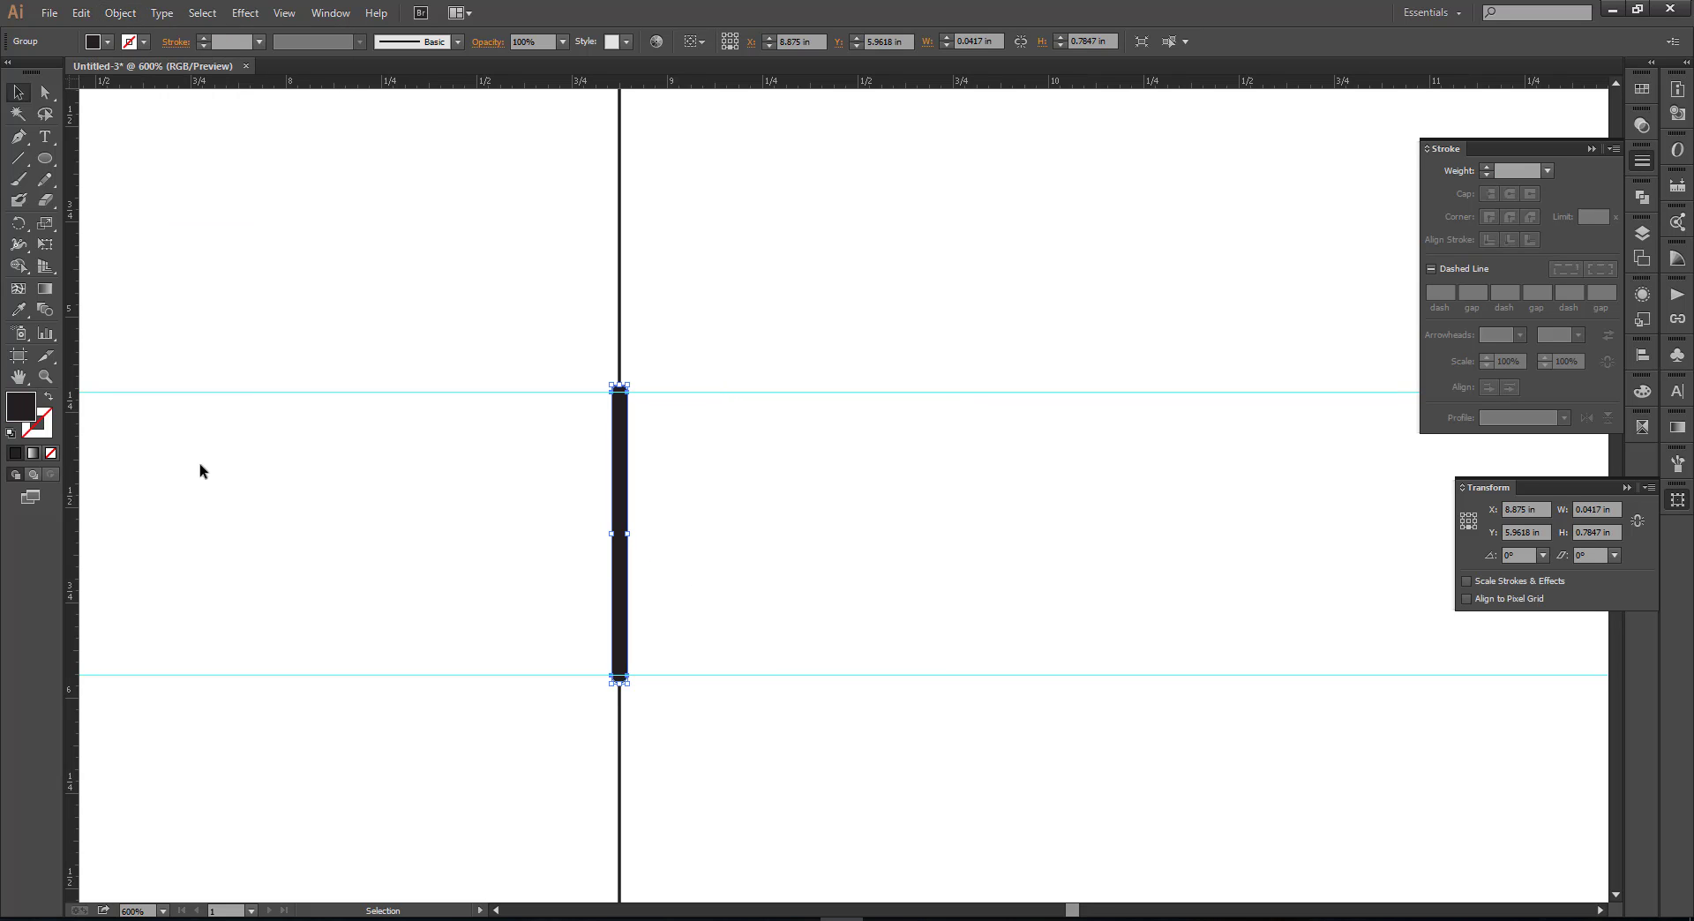
Step: Give the slot shape a white fill and a black 0.5 pt outline
{"action": "left_click", "coordinate": [51, 401]}
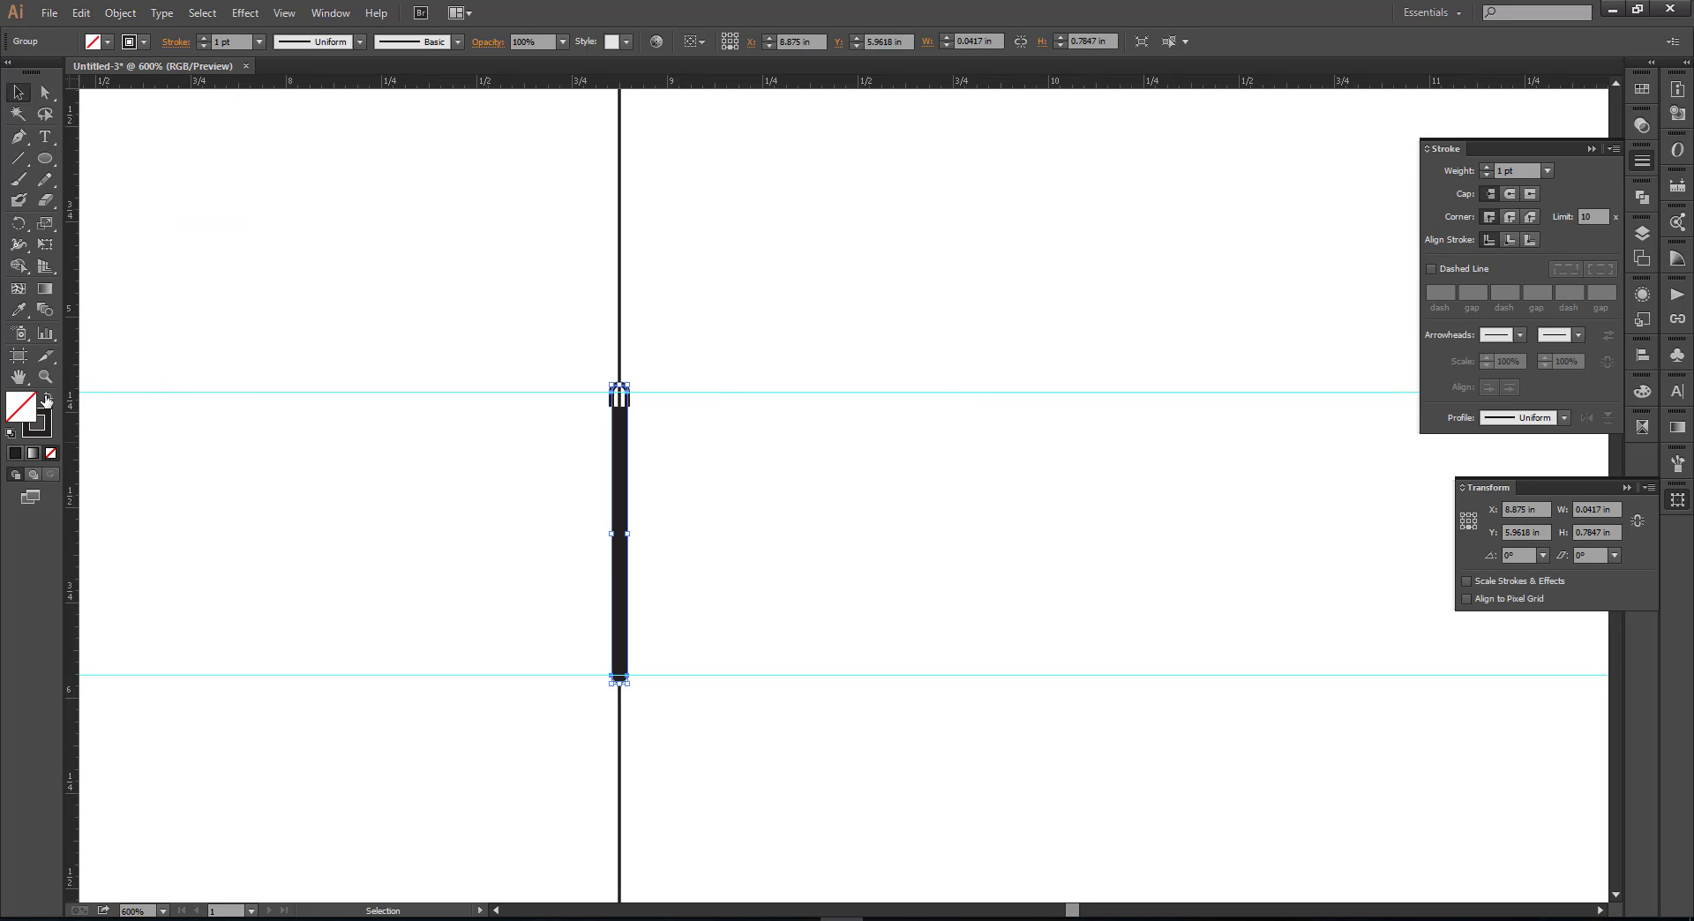
{"action": "left_click", "coordinate": [108, 43]}
{"action": "left_click", "coordinate": [239, 42]}
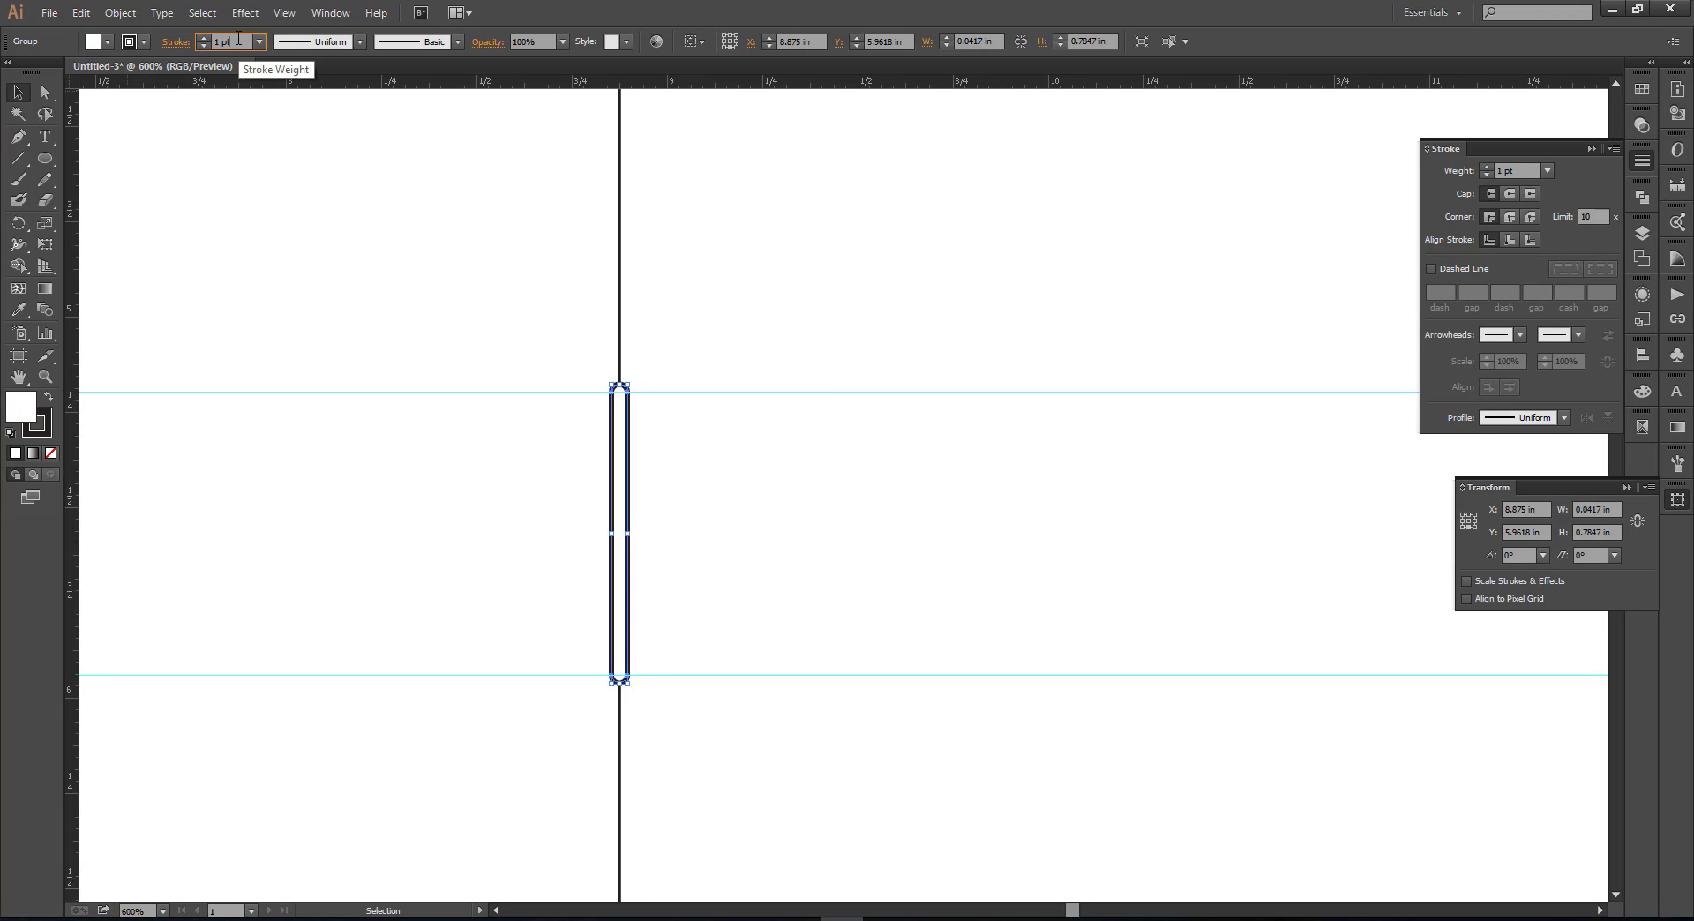
{"action": "type", "text": ".5"}
{"action": "key", "text": "Return"}
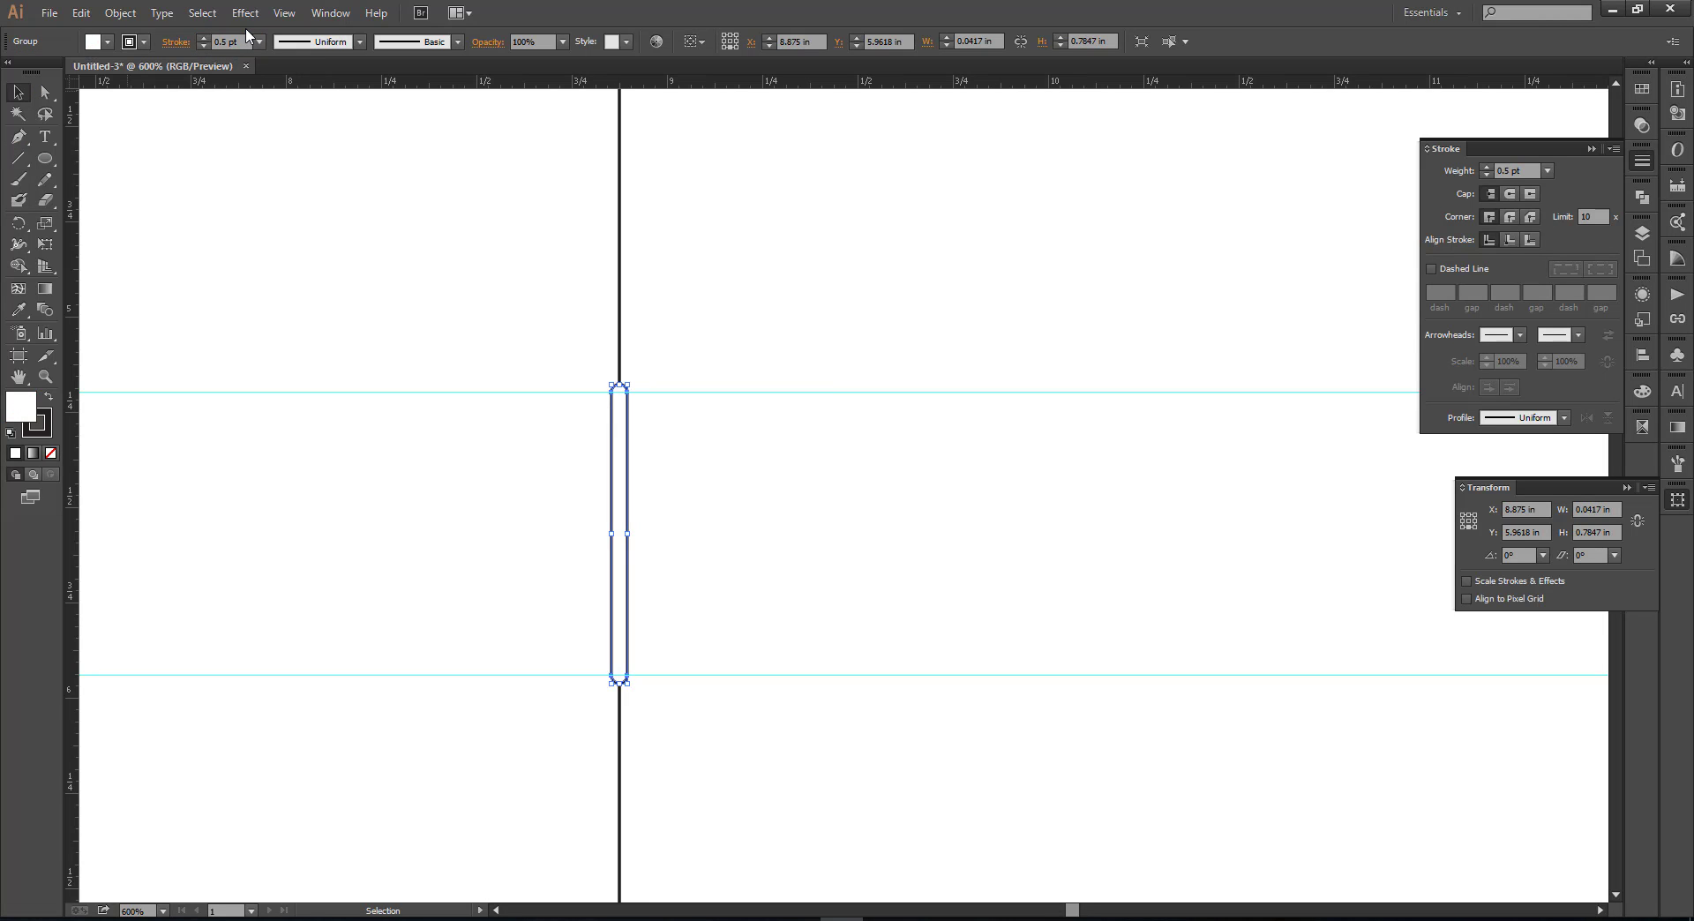
Step: Remove the two horizontal ruler guides from view and collapse the Stroke and Transform panels
{"action": "scroll", "coordinate": [636, 394], "scroll_direction": "down", "scroll_amount": 5}
{"action": "left_click", "coordinate": [320, 373]}
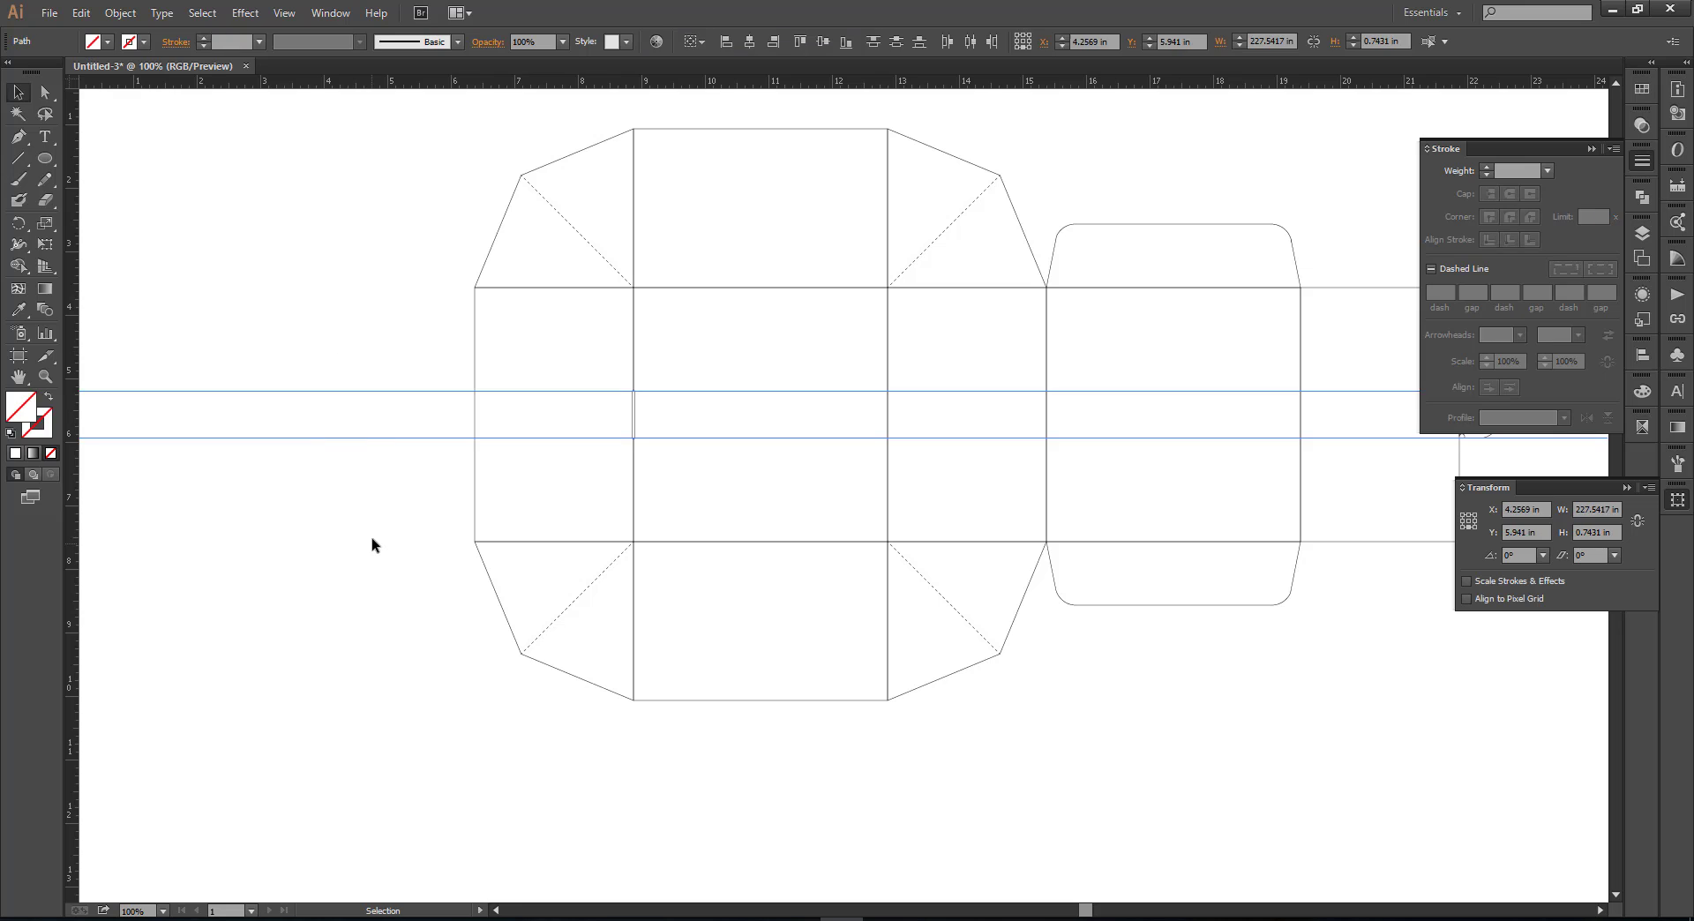
{"action": "key", "text": "ctrl+semicolon"}
{"action": "left_click_drag", "start_coordinate": [1155, 769], "coordinate": [1011, 783]}
{"action": "scroll", "coordinate": [1011, 784], "scroll_direction": "down", "scroll_amount": 1}
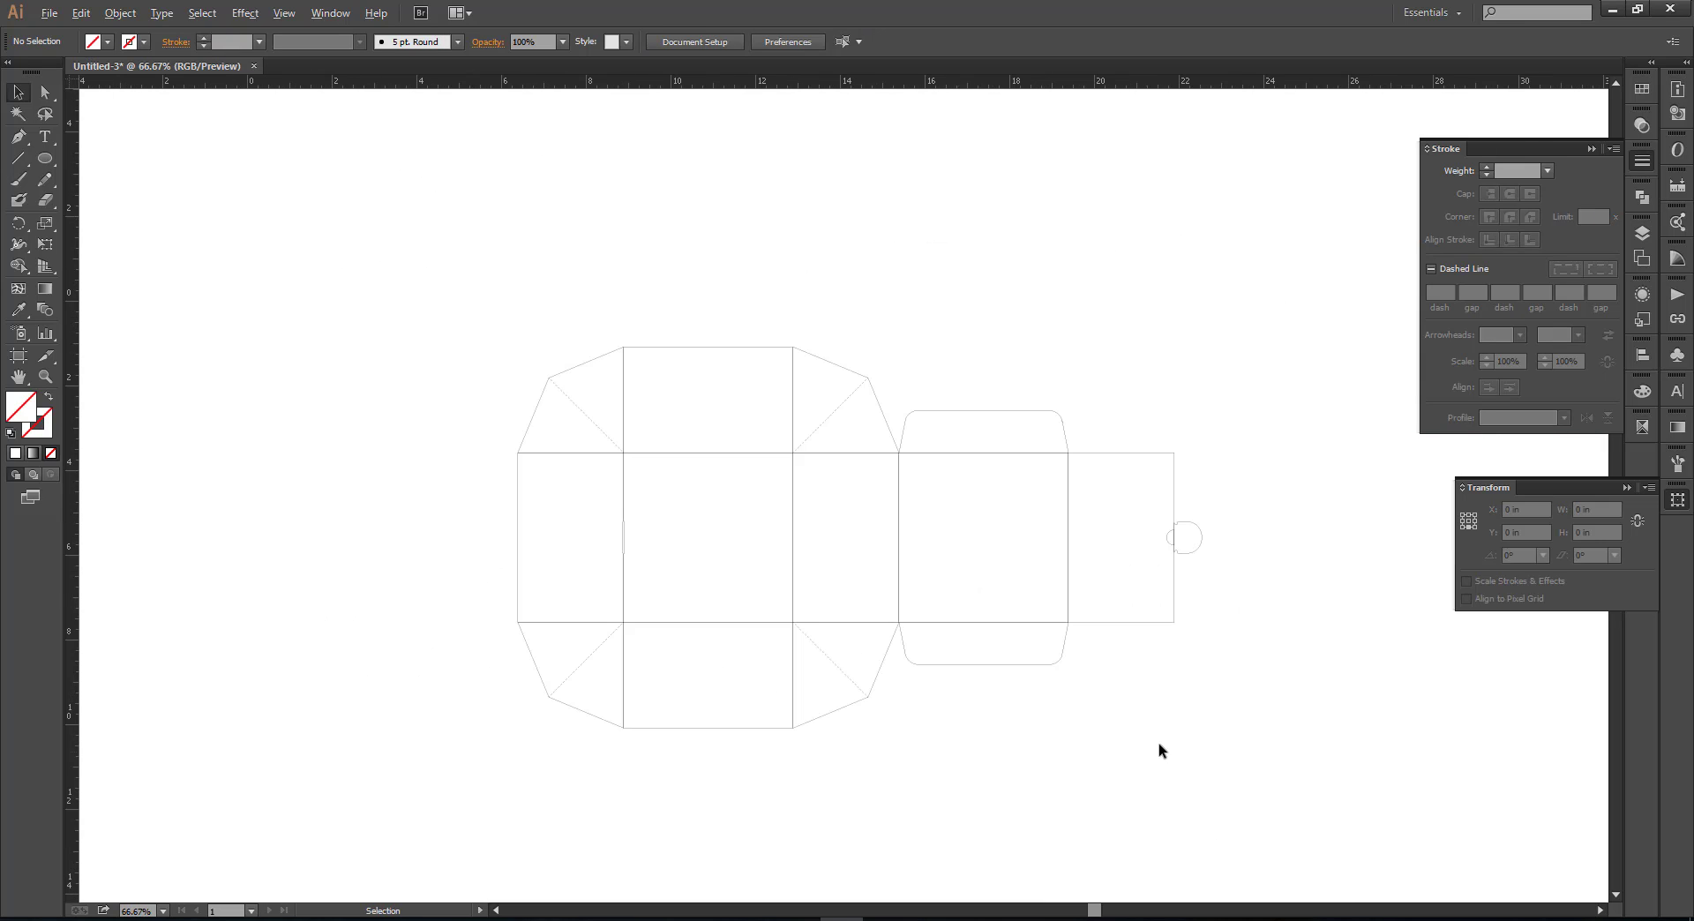
{"action": "scroll", "coordinate": [1119, 688], "scroll_direction": "up", "scroll_amount": 1}
{"action": "left_click_drag", "start_coordinate": [1320, 653], "coordinate": [1396, 675]}
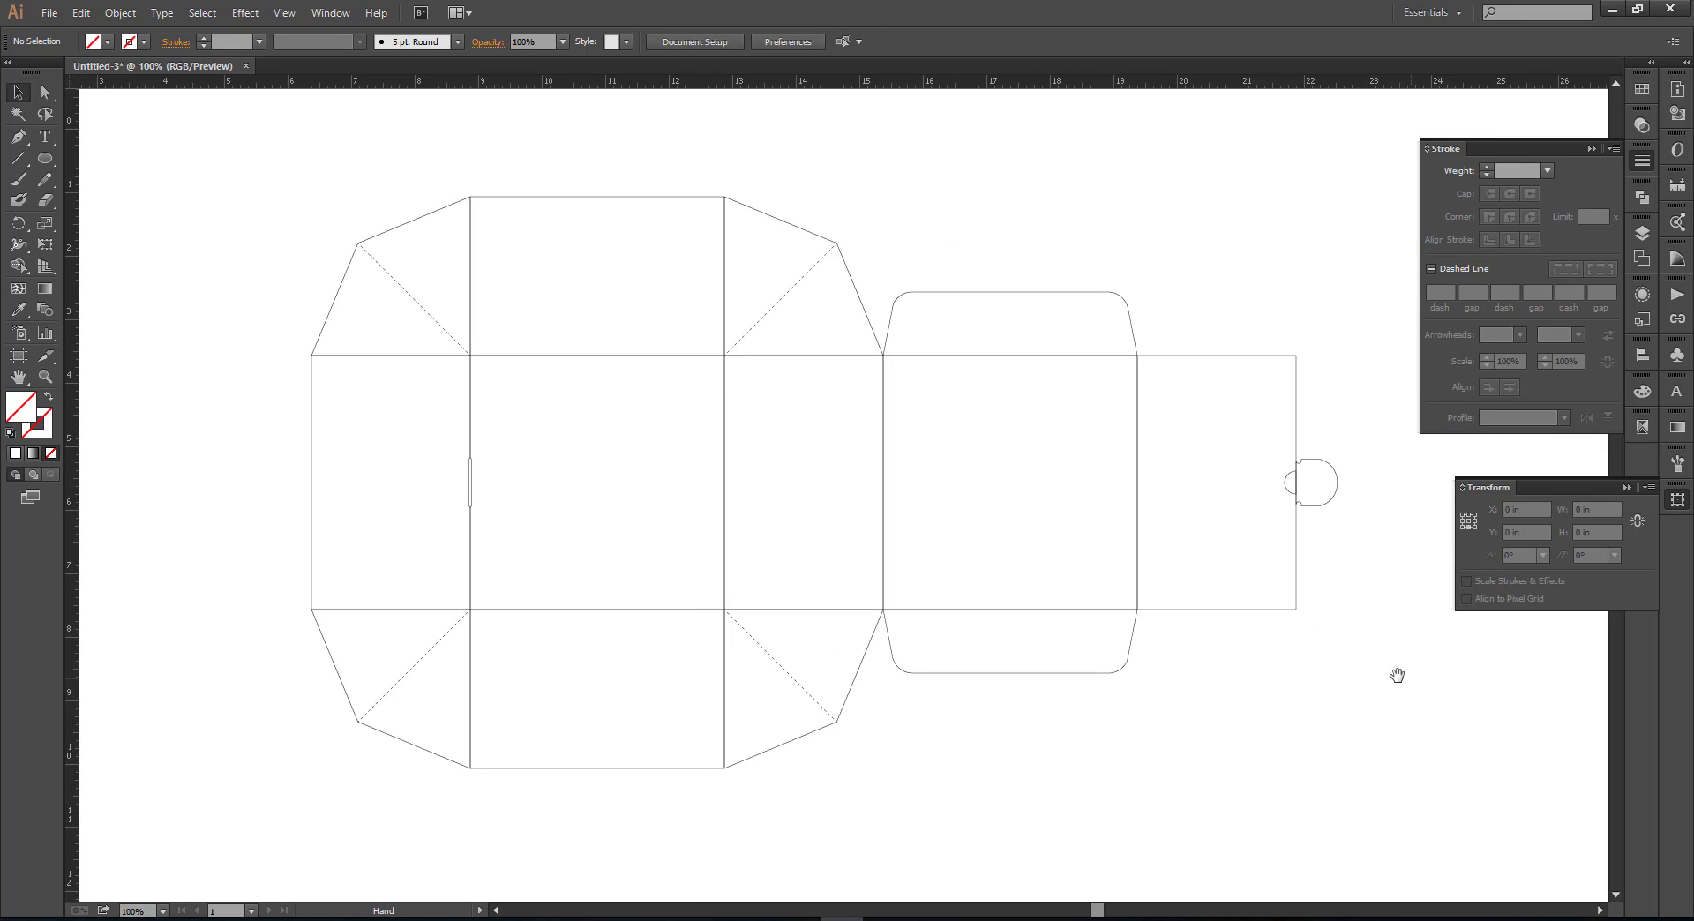
{"action": "left_click", "coordinate": [1590, 143]}
{"action": "left_click", "coordinate": [1627, 489]}
{"action": "left_click_drag", "start_coordinate": [1087, 740], "coordinate": [1179, 735]}
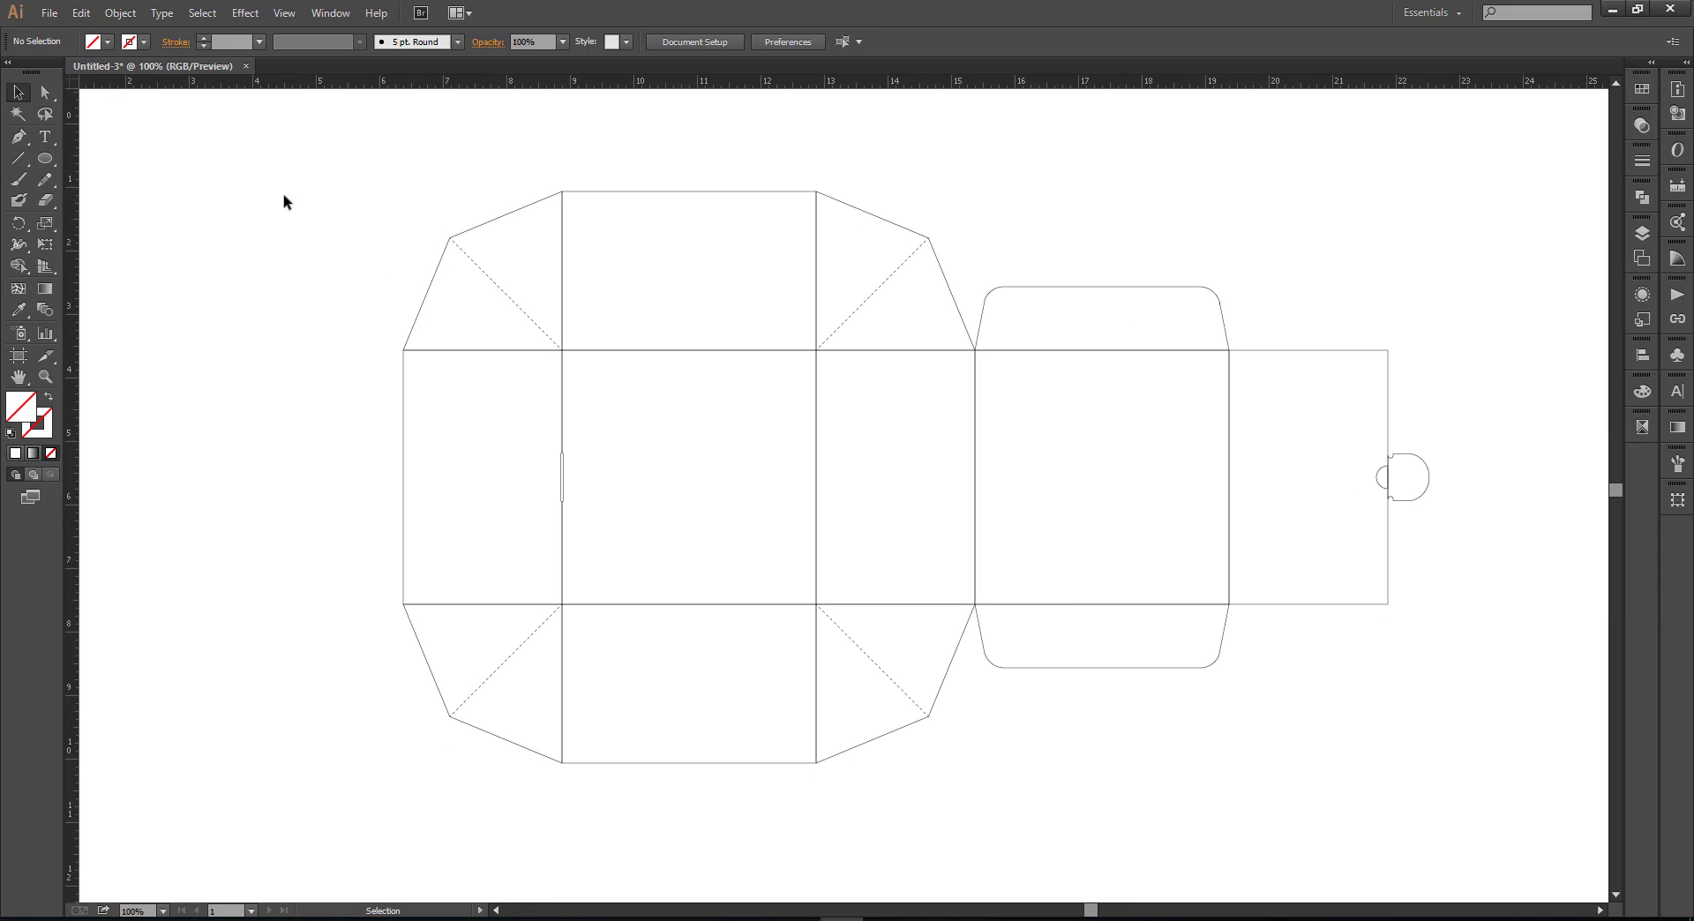
Step: Select all the dieline artwork and group it
{"action": "left_click_drag", "start_coordinate": [270, 123], "coordinate": [1501, 778]}
{"action": "left_click", "coordinate": [1434, 777]}
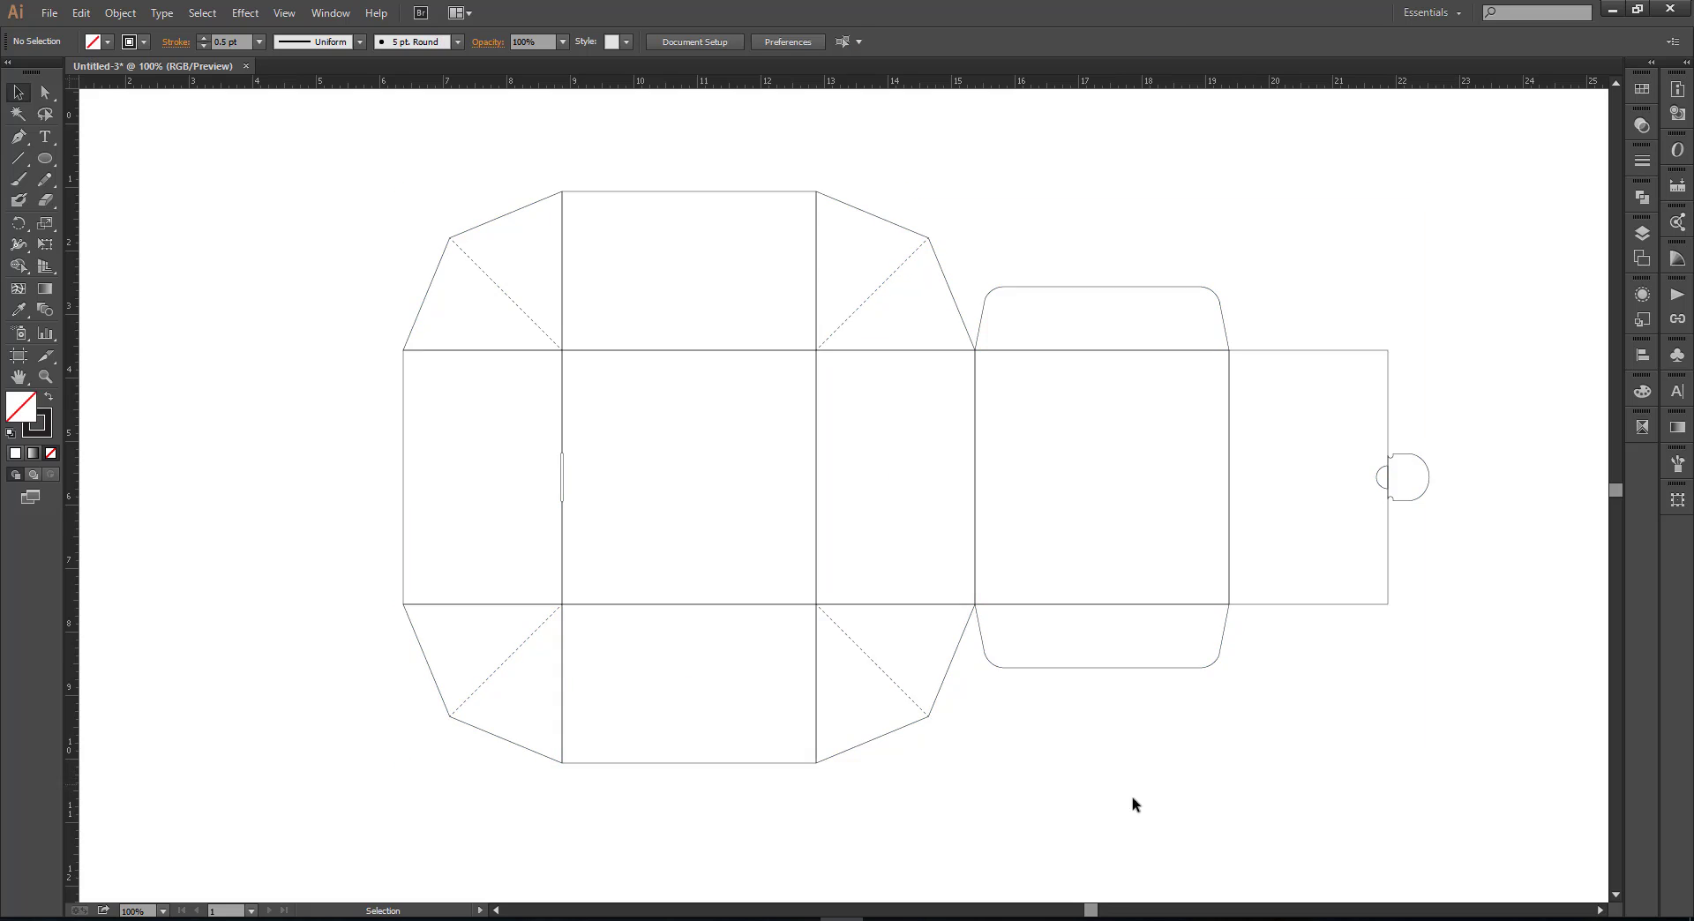
{"action": "left_click_drag", "start_coordinate": [1065, 695], "coordinate": [1071, 722]}
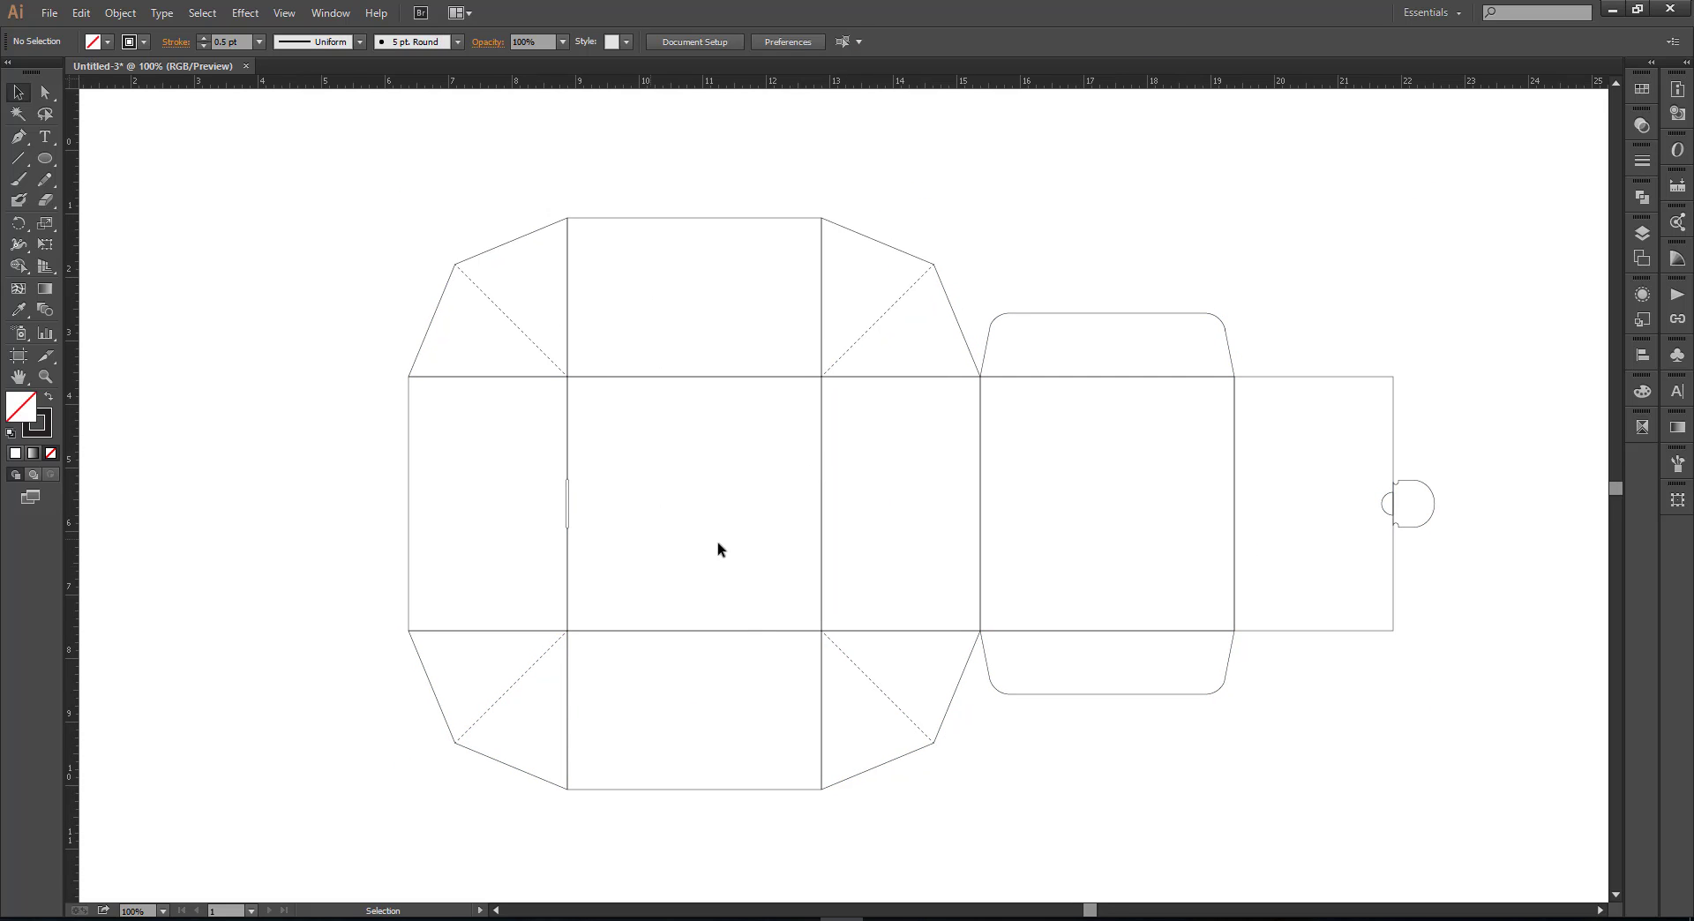
{"action": "left_click_drag", "start_coordinate": [784, 529], "coordinate": [1483, 847]}
{"action": "key", "text": "ctrl+c"}
{"action": "left_click", "coordinate": [1413, 767]}
{"action": "key", "text": "ctrl+s"}
{"action": "left_click", "coordinate": [1623, 889]}
Step: Draw a black-filled rectangle about 17.14 by 10.04 in around the whole dieline and send it behind the artwork
{"action": "left_click_drag", "start_coordinate": [35, 162], "coordinate": [79, 158]}
{"action": "left_click_drag", "start_coordinate": [357, 196], "coordinate": [1445, 833]}
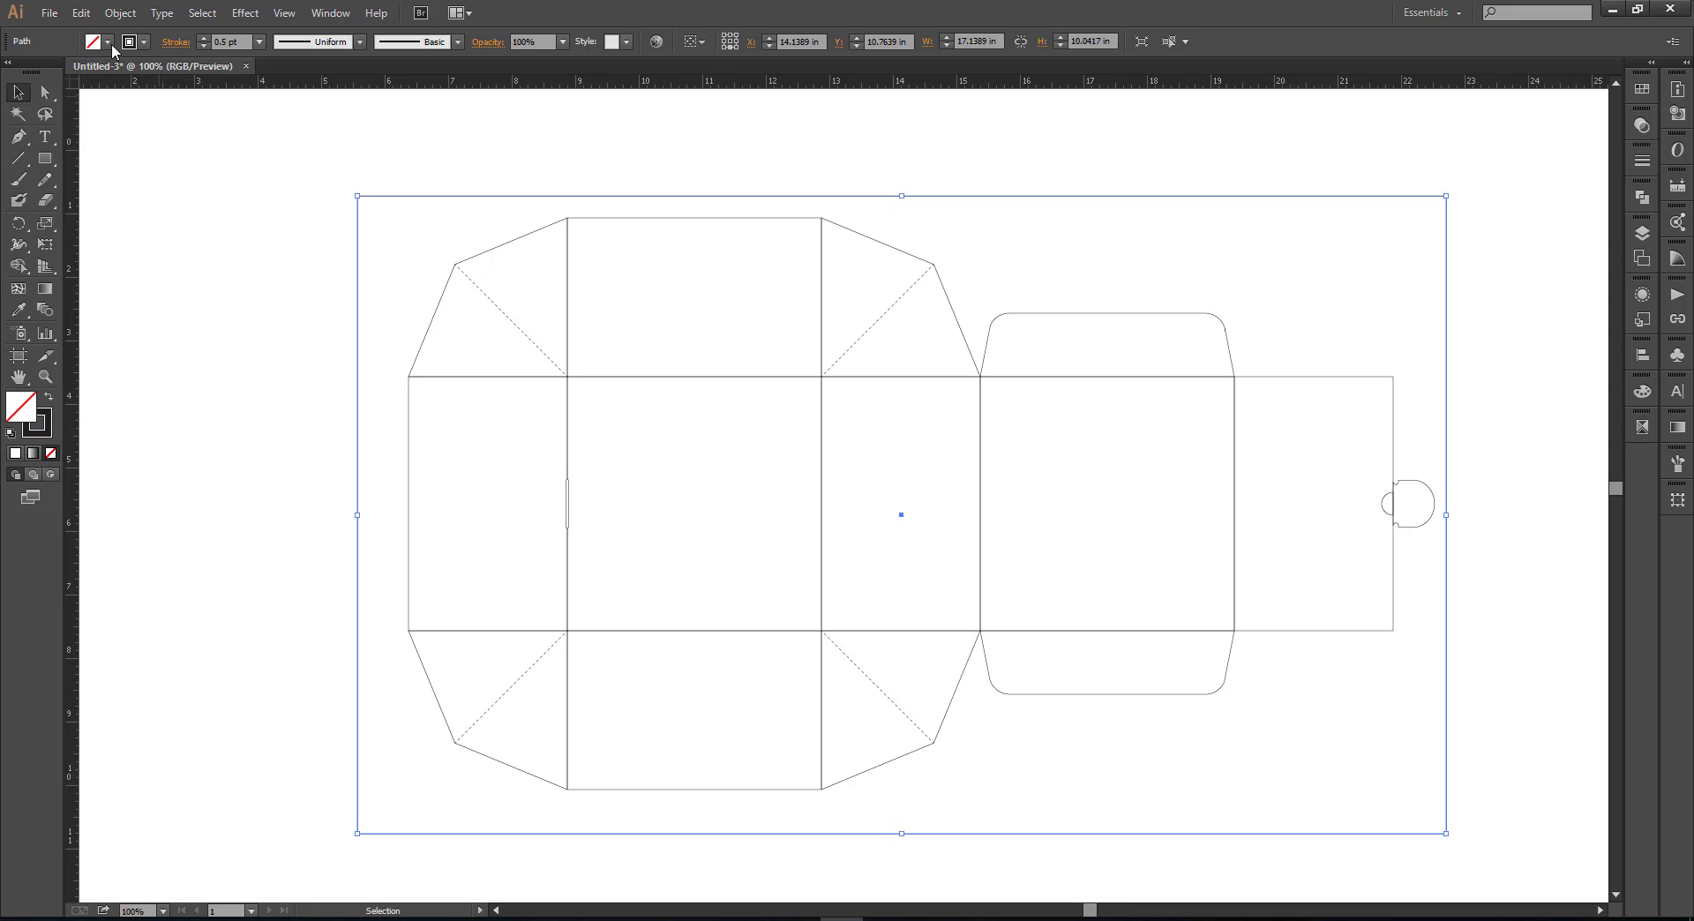
{"action": "left_click", "coordinate": [109, 44]}
{"action": "left_click", "coordinate": [48, 71]}
{"action": "left_click", "coordinate": [226, 106]}
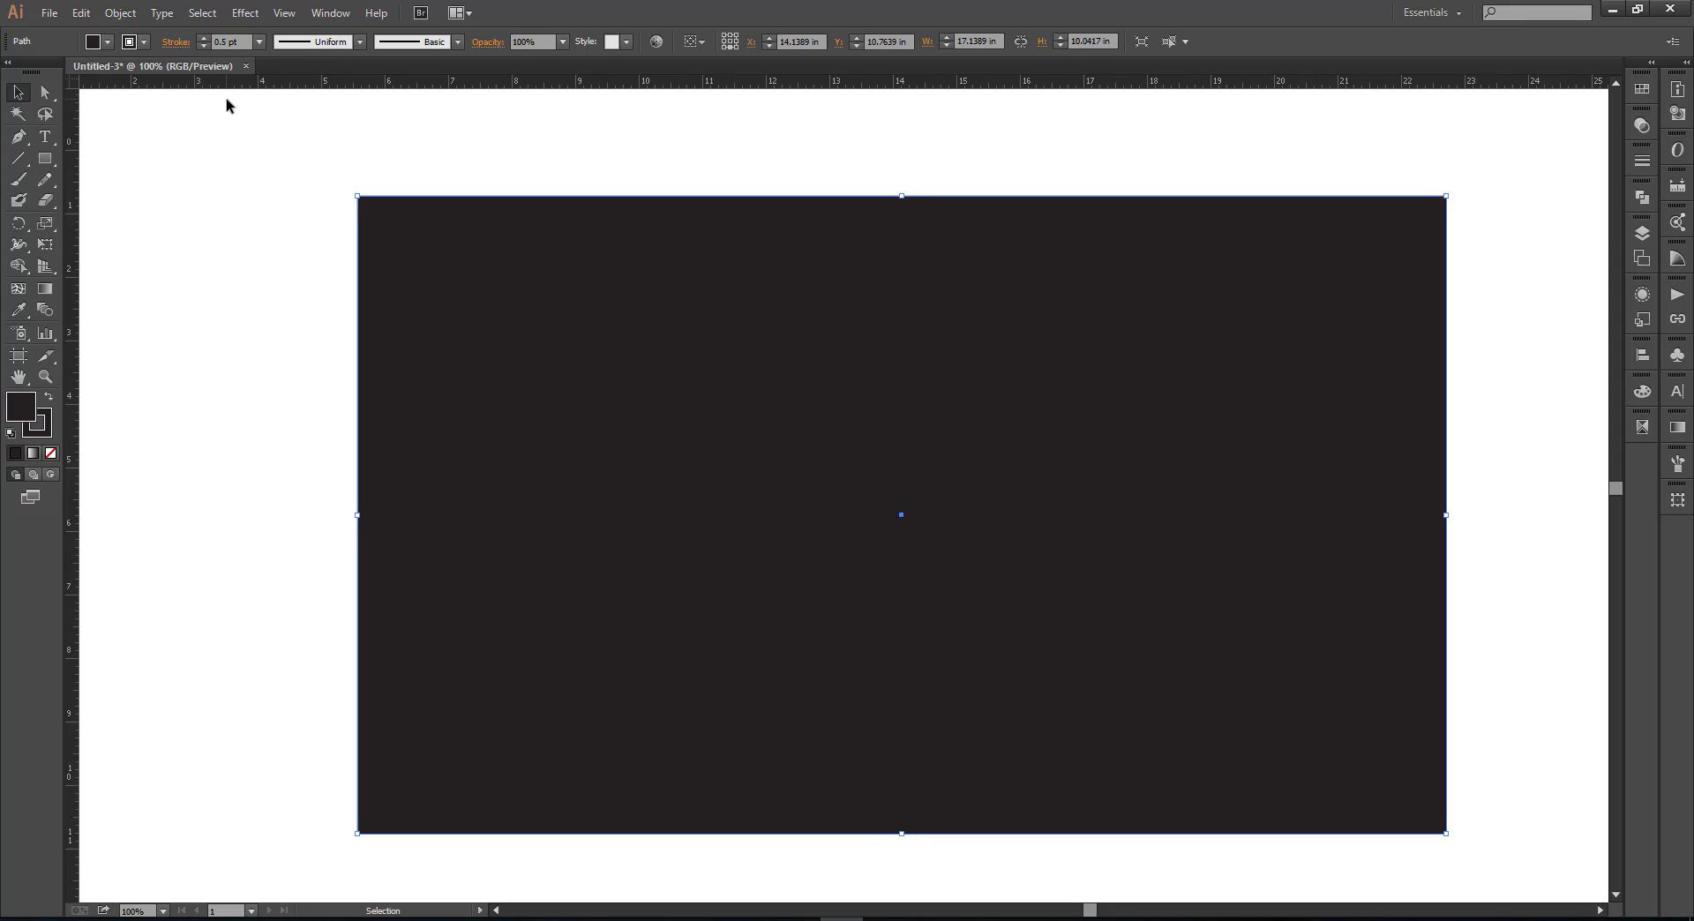
Step: Set the stroke of the grouped dieline to white
{"action": "left_click", "coordinate": [571, 418]}
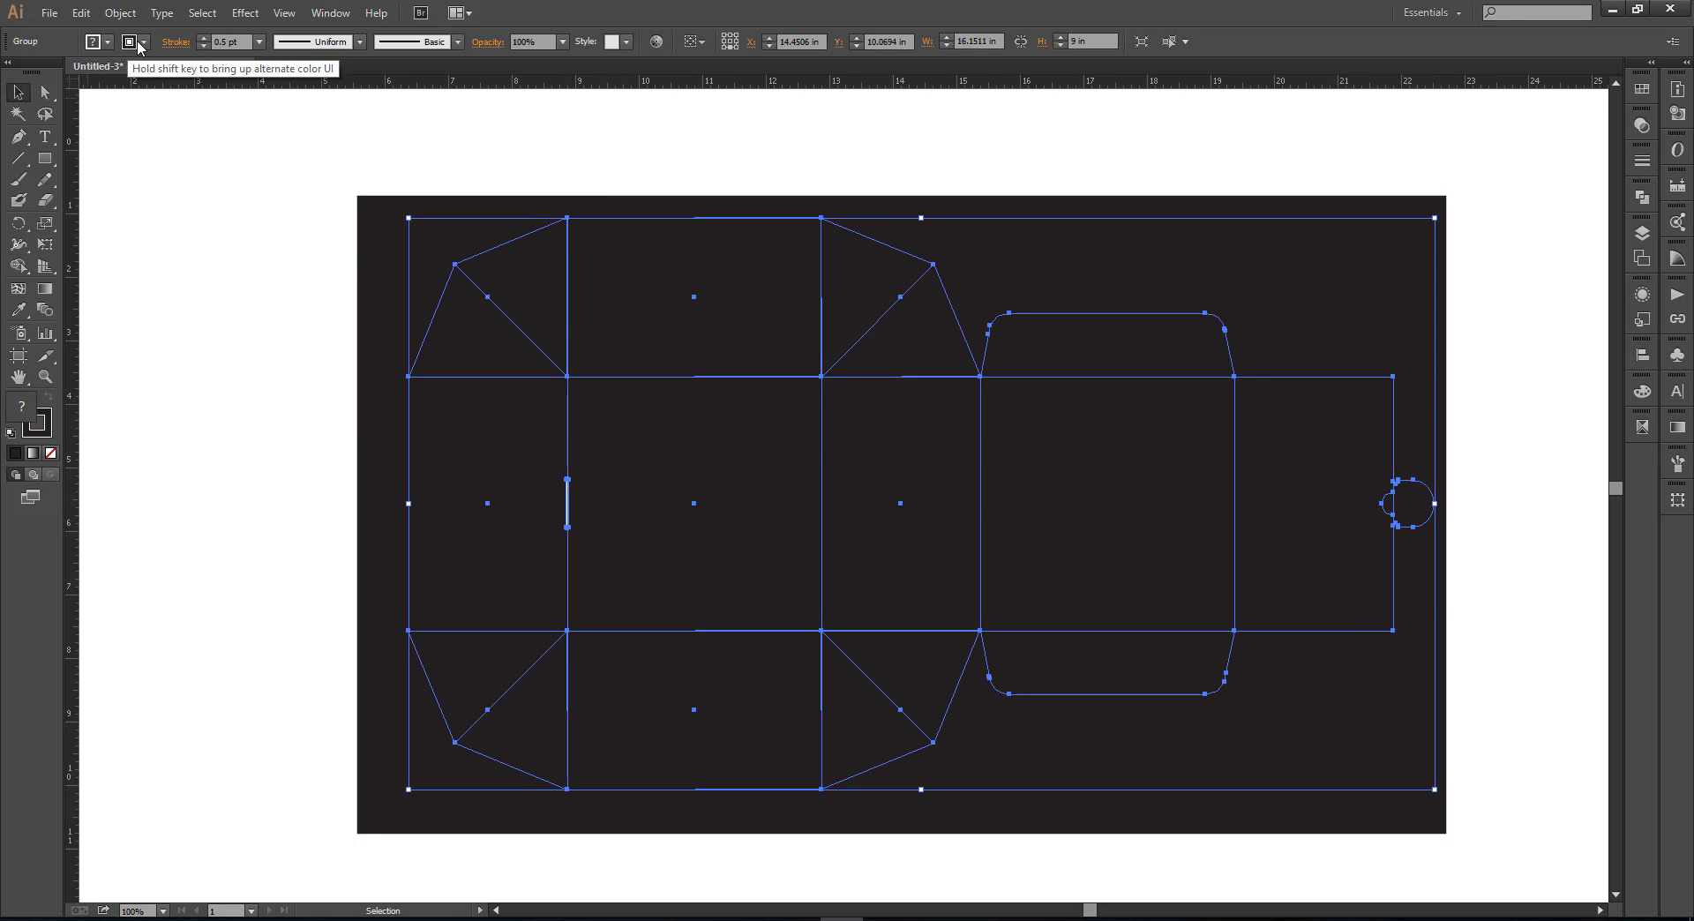
{"action": "left_click", "coordinate": [107, 41]}
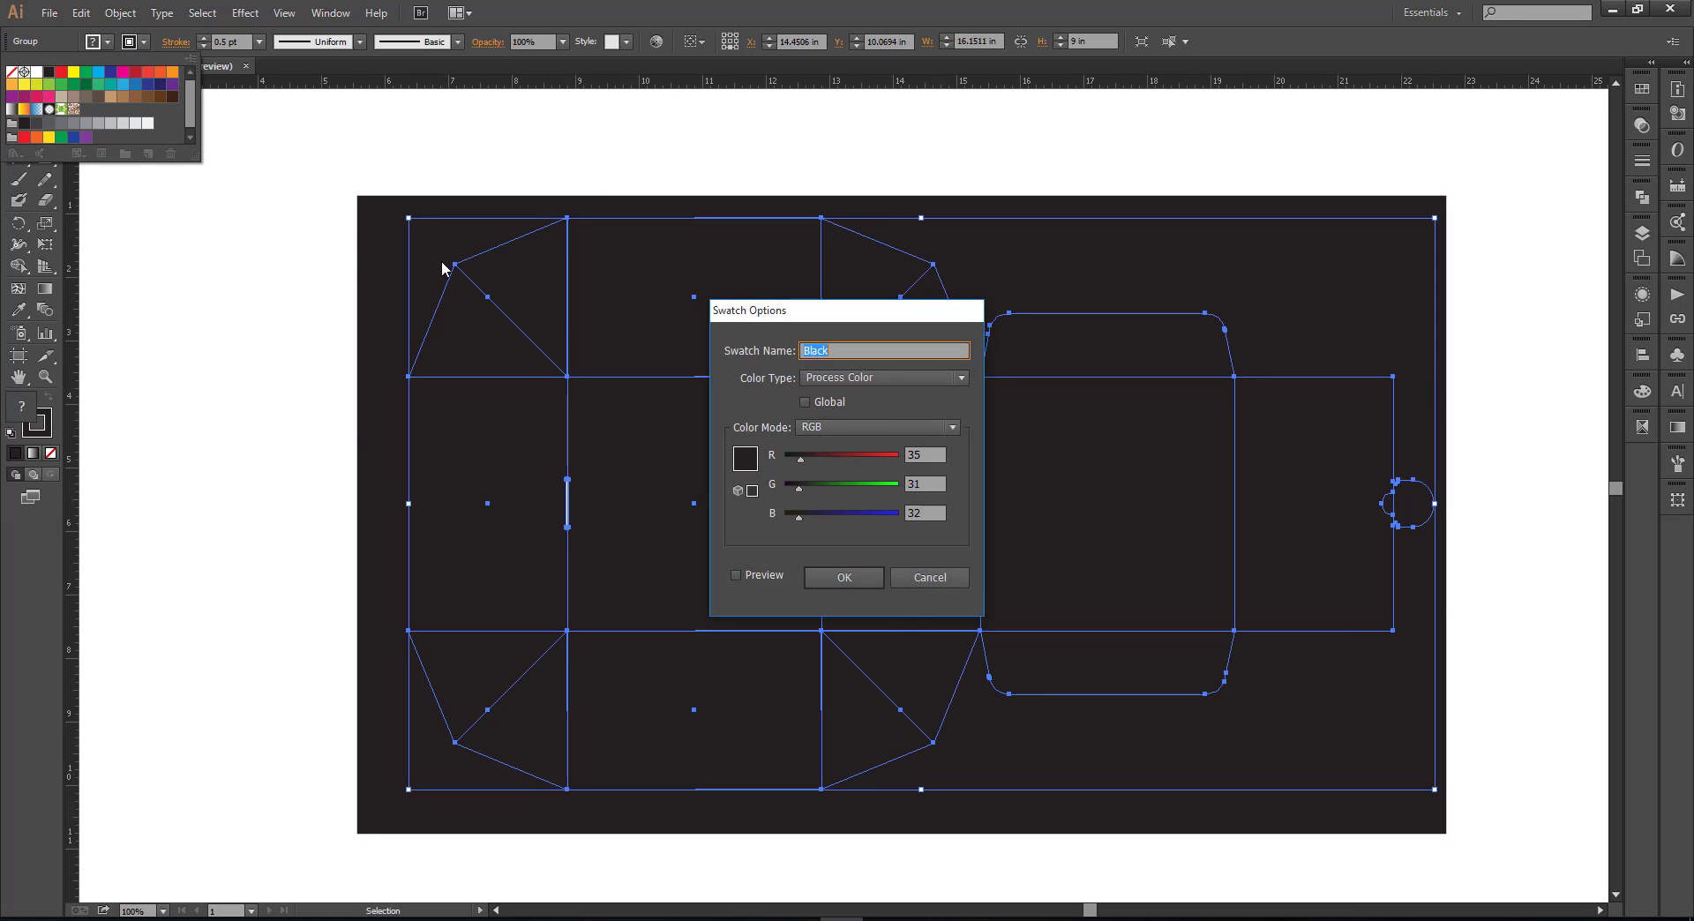
{"action": "left_click", "coordinate": [925, 579]}
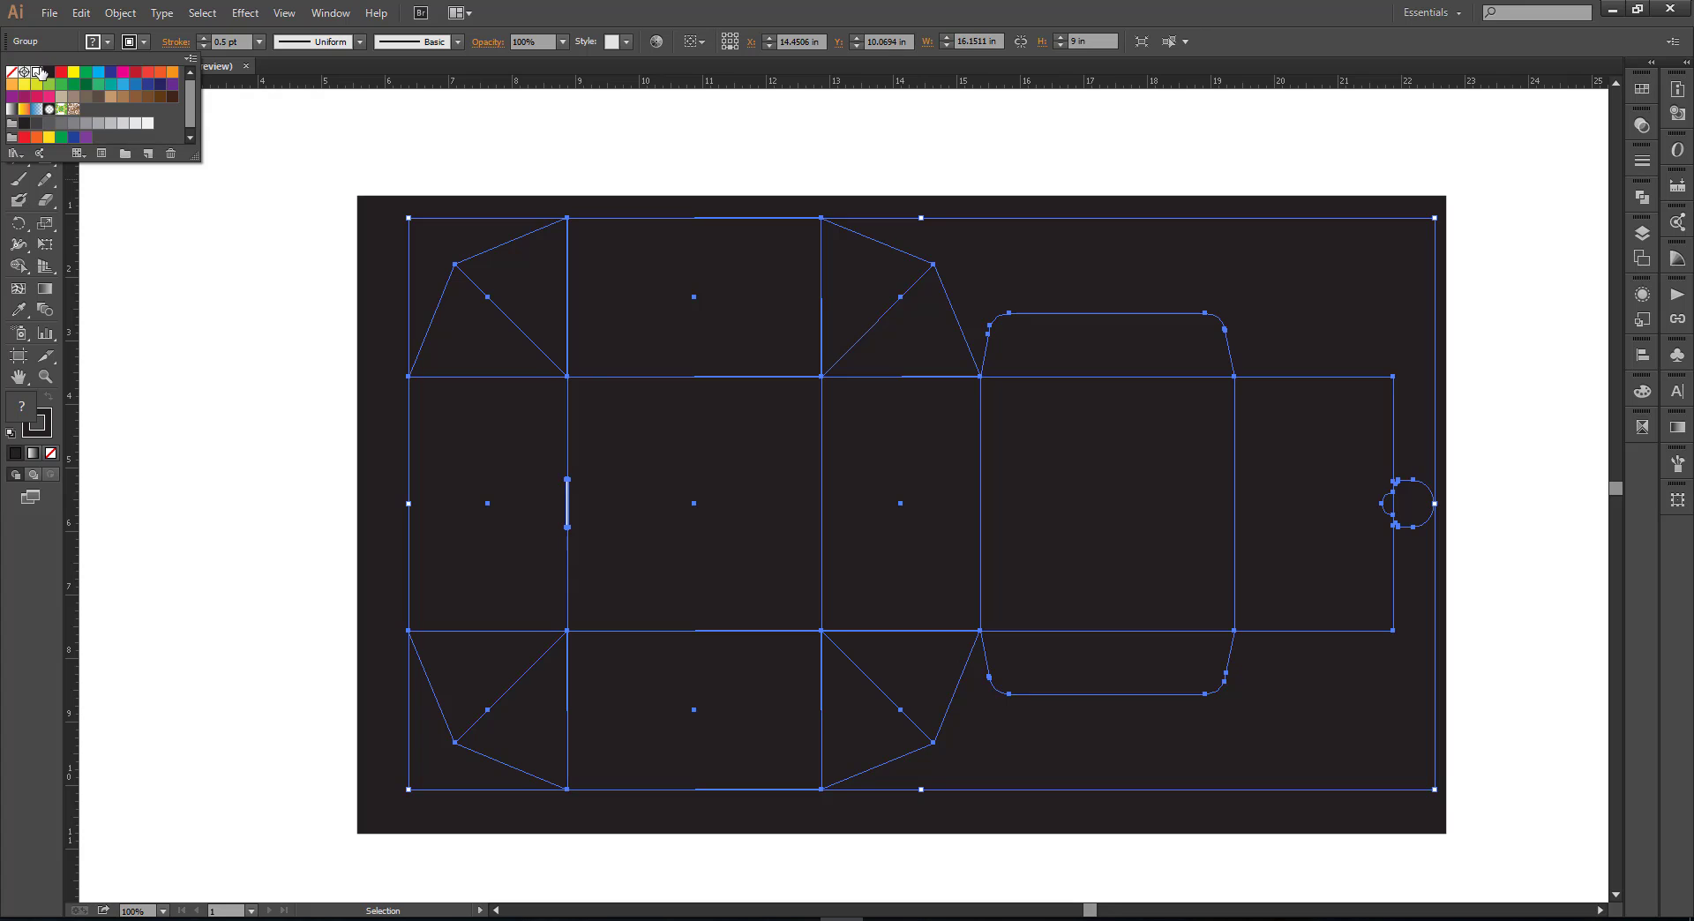
{"action": "left_click", "coordinate": [1176, 532]}
{"action": "scroll", "coordinate": [1086, 576], "scroll_direction": "up", "scroll_amount": 1}
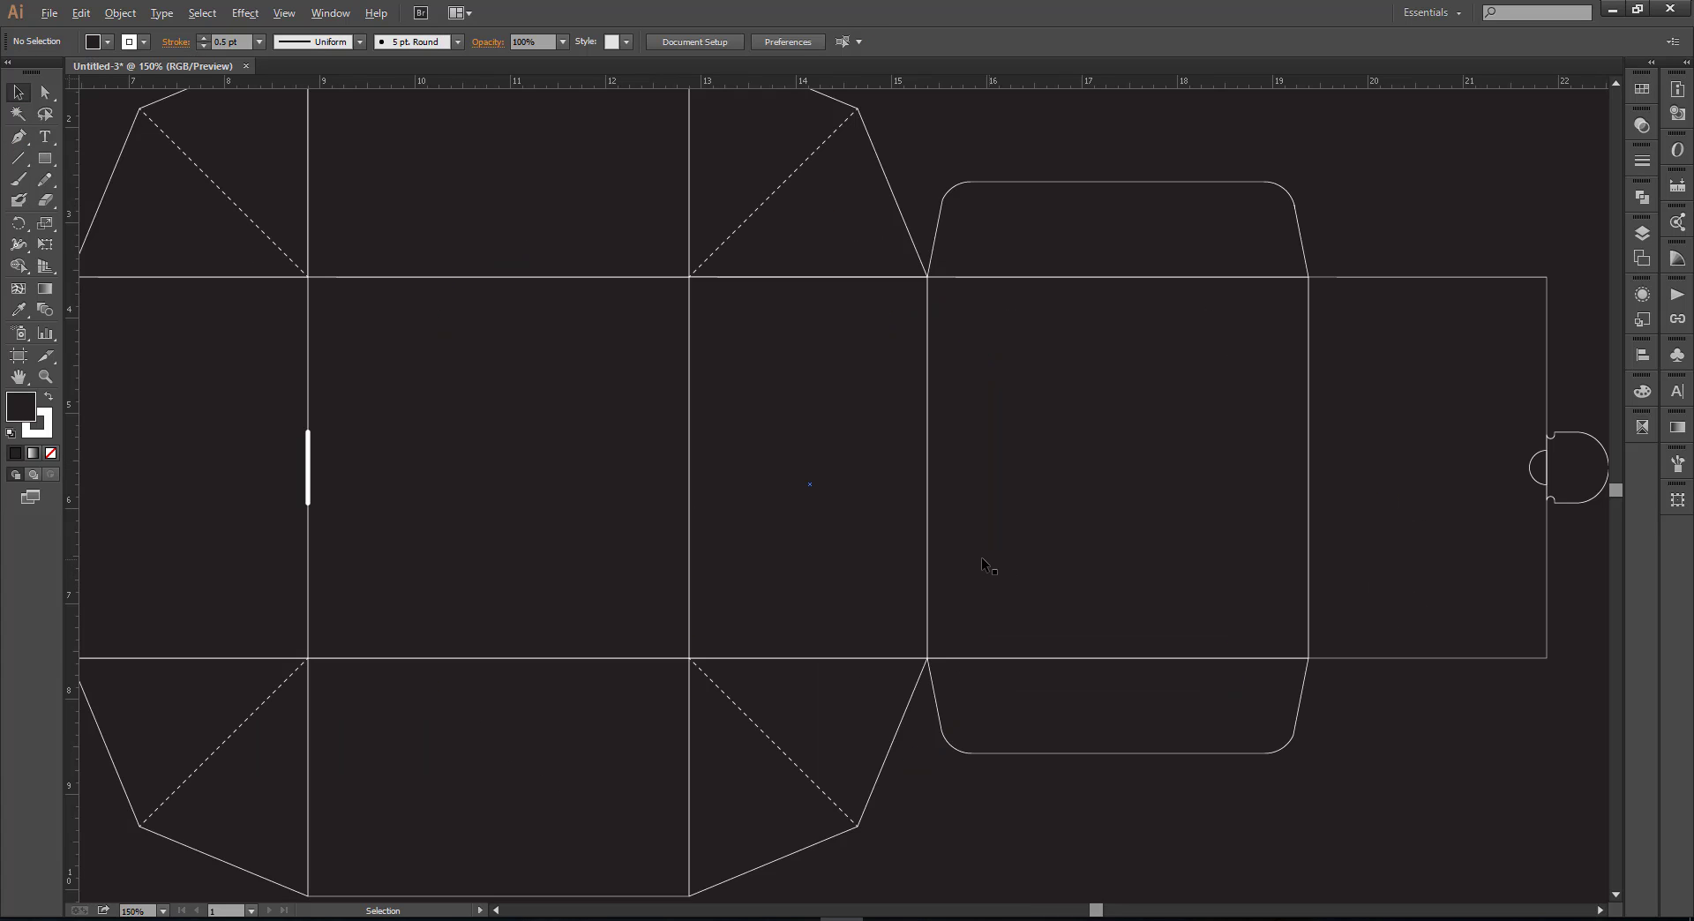
{"action": "scroll", "coordinate": [983, 559], "scroll_direction": "down", "scroll_amount": 1}
{"action": "left_click_drag", "start_coordinate": [1462, 452], "coordinate": [1413, 450]}
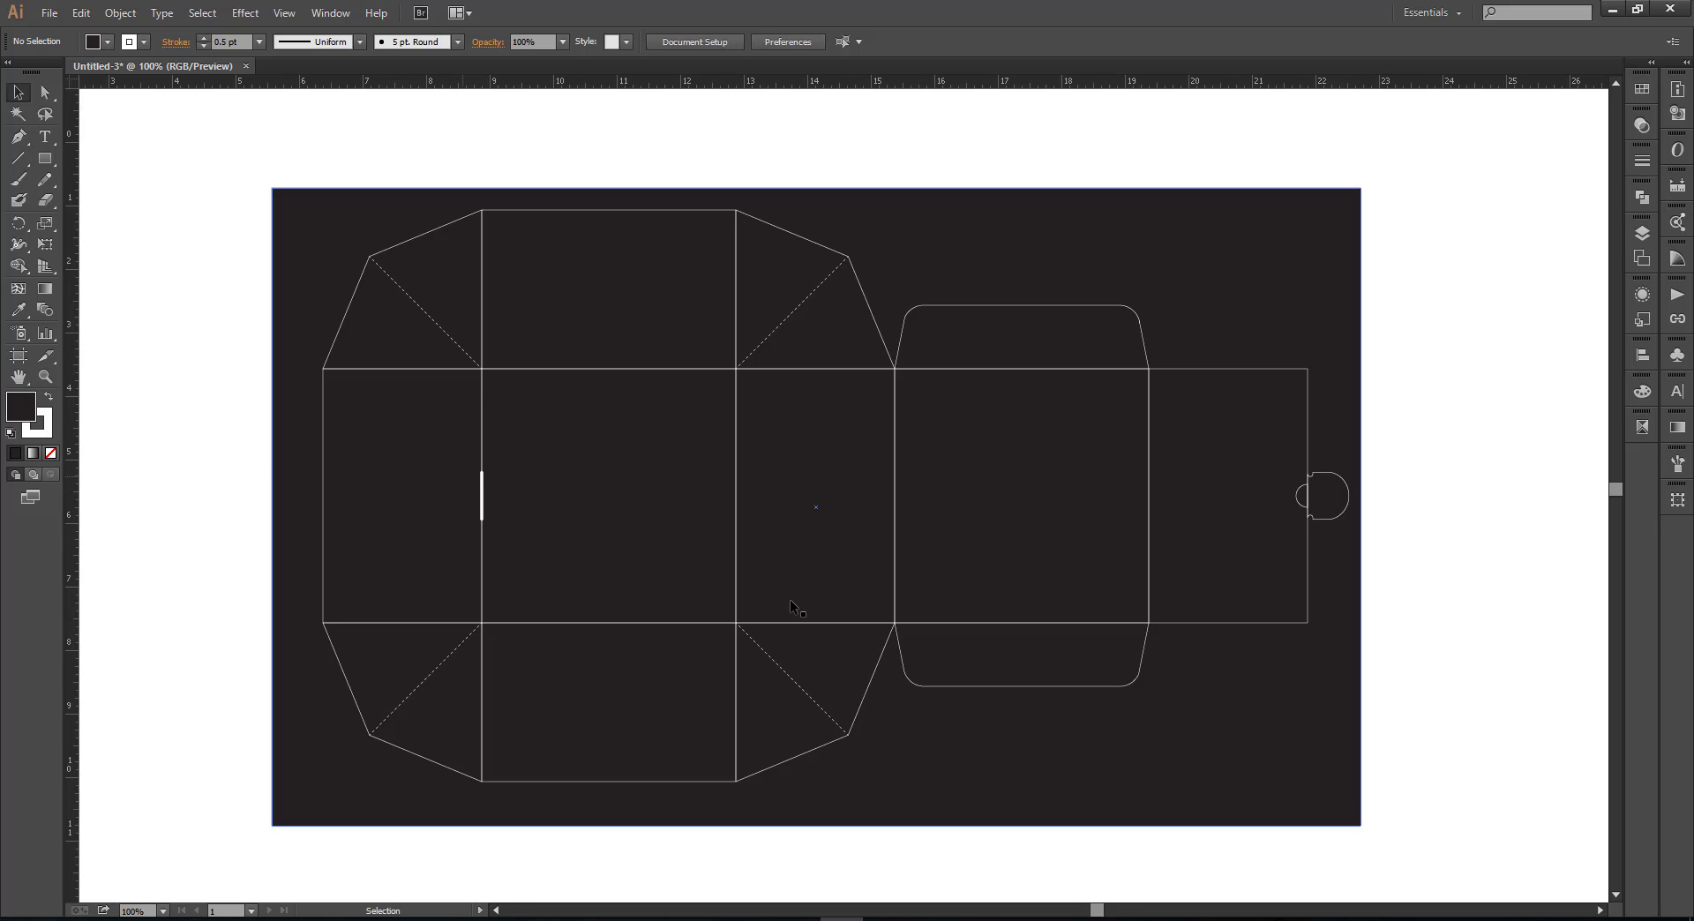
Step: Show all hidden objects and move the four-photo reference image to just left of the dieline's black background
{"action": "scroll", "coordinate": [865, 495], "scroll_direction": "down", "scroll_amount": 1}
{"action": "scroll", "coordinate": [994, 560], "scroll_direction": "up", "scroll_amount": 1}
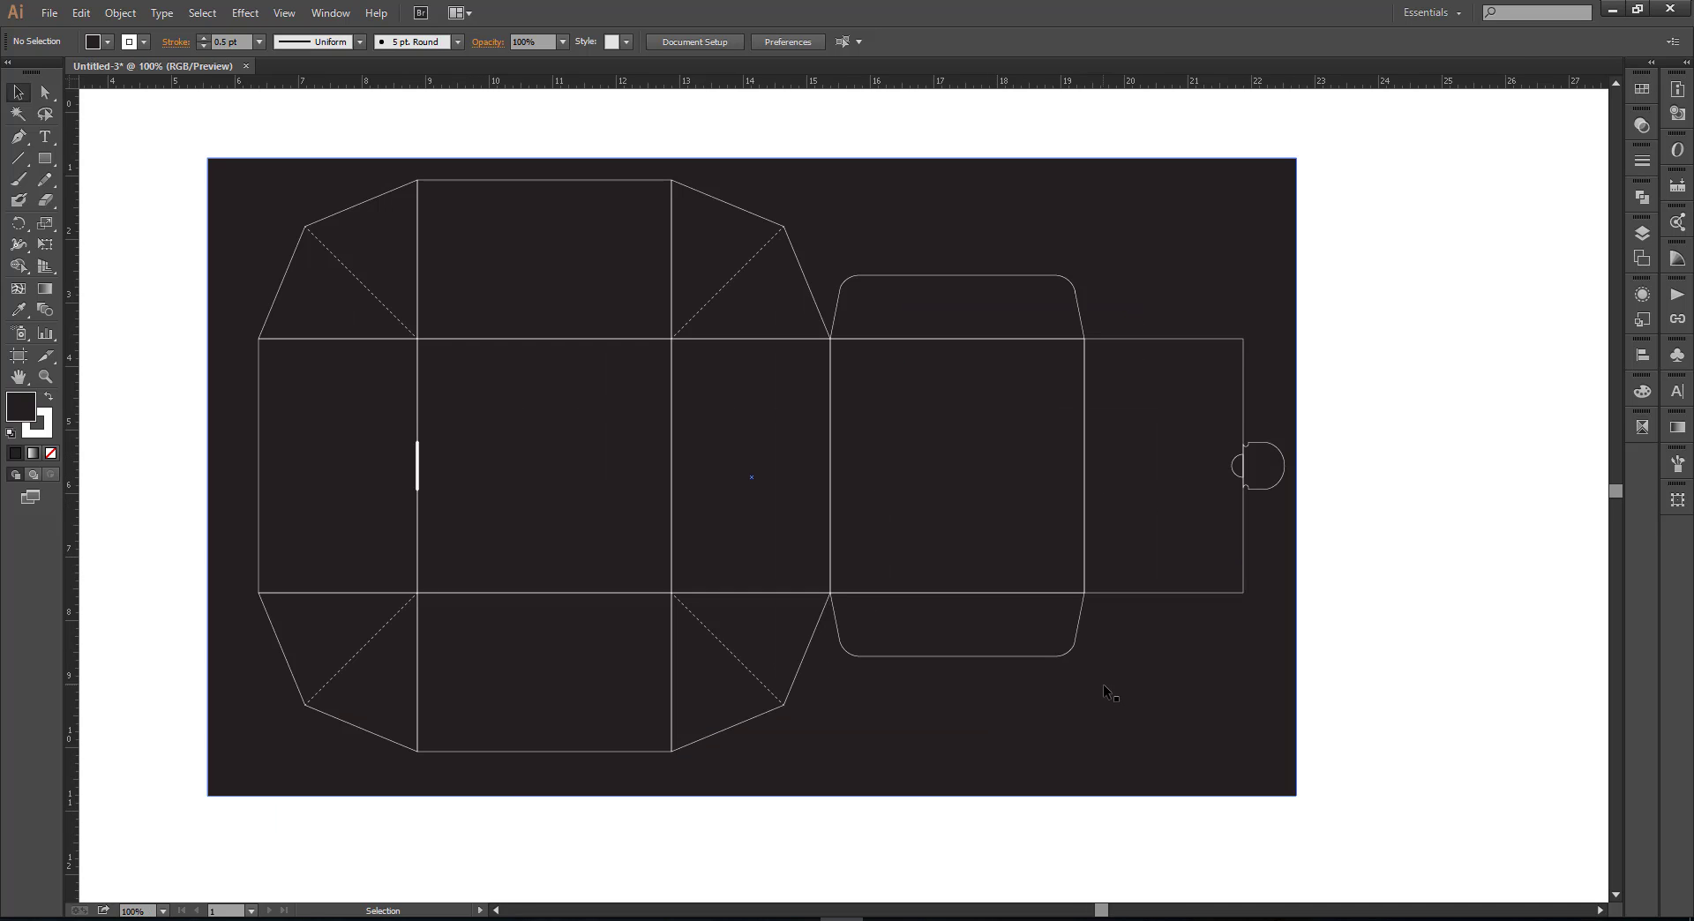
{"action": "scroll", "coordinate": [1100, 678], "scroll_direction": "down", "scroll_amount": 1}
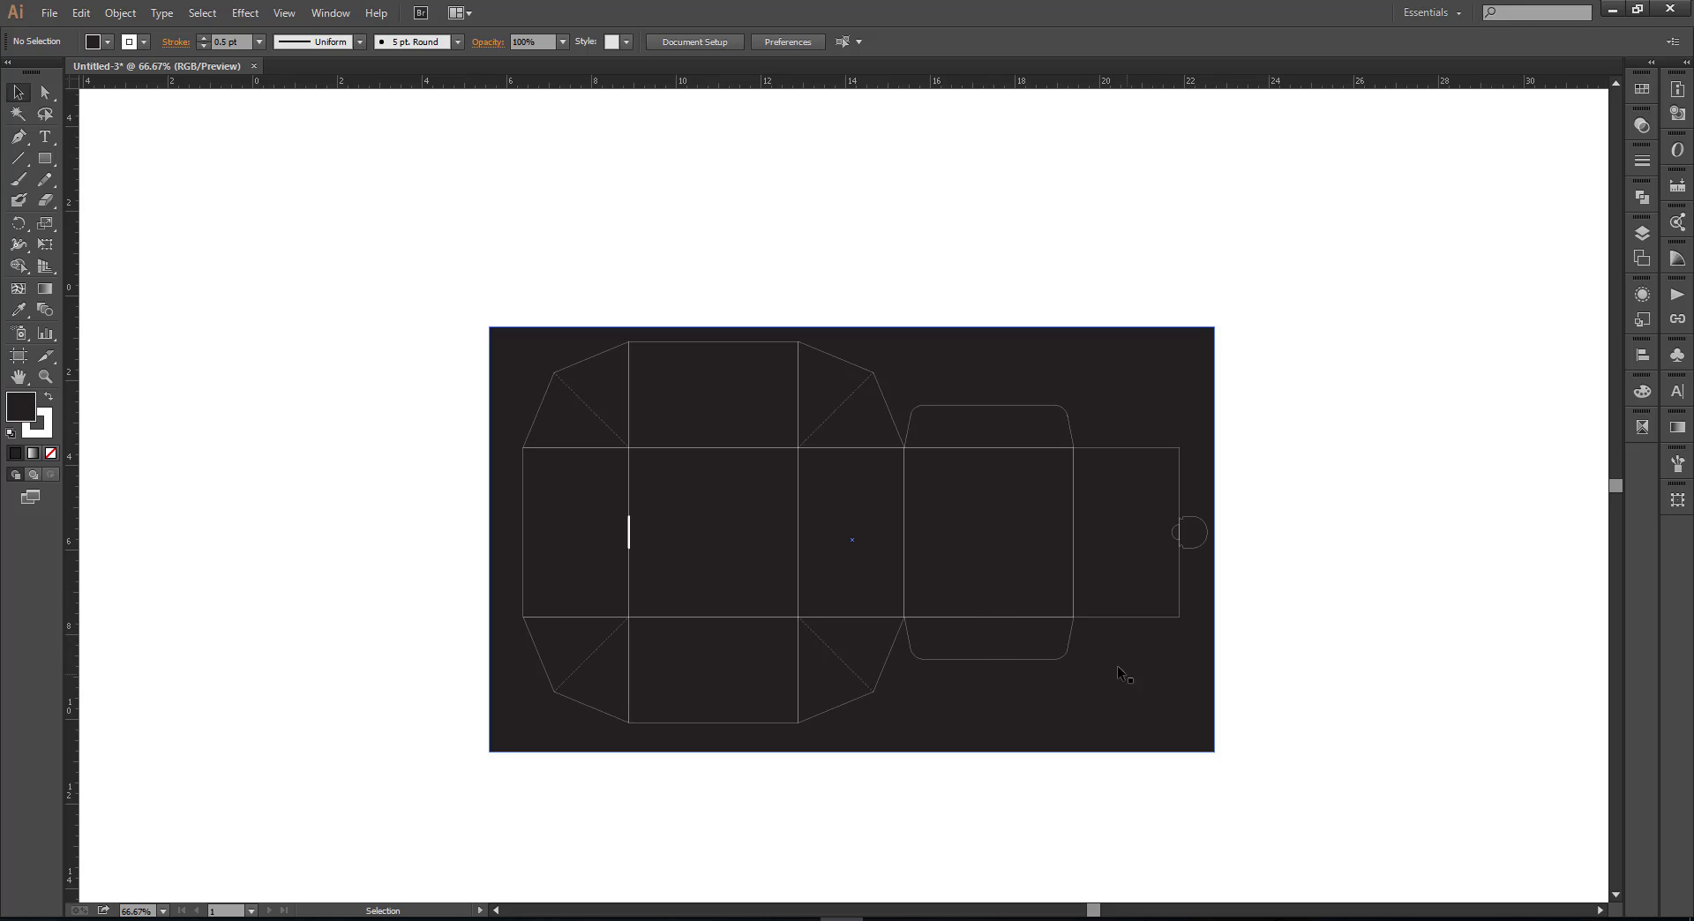
{"action": "key", "text": "alt"}
{"action": "scroll", "coordinate": [1106, 675], "scroll_direction": "down", "scroll_amount": 1}
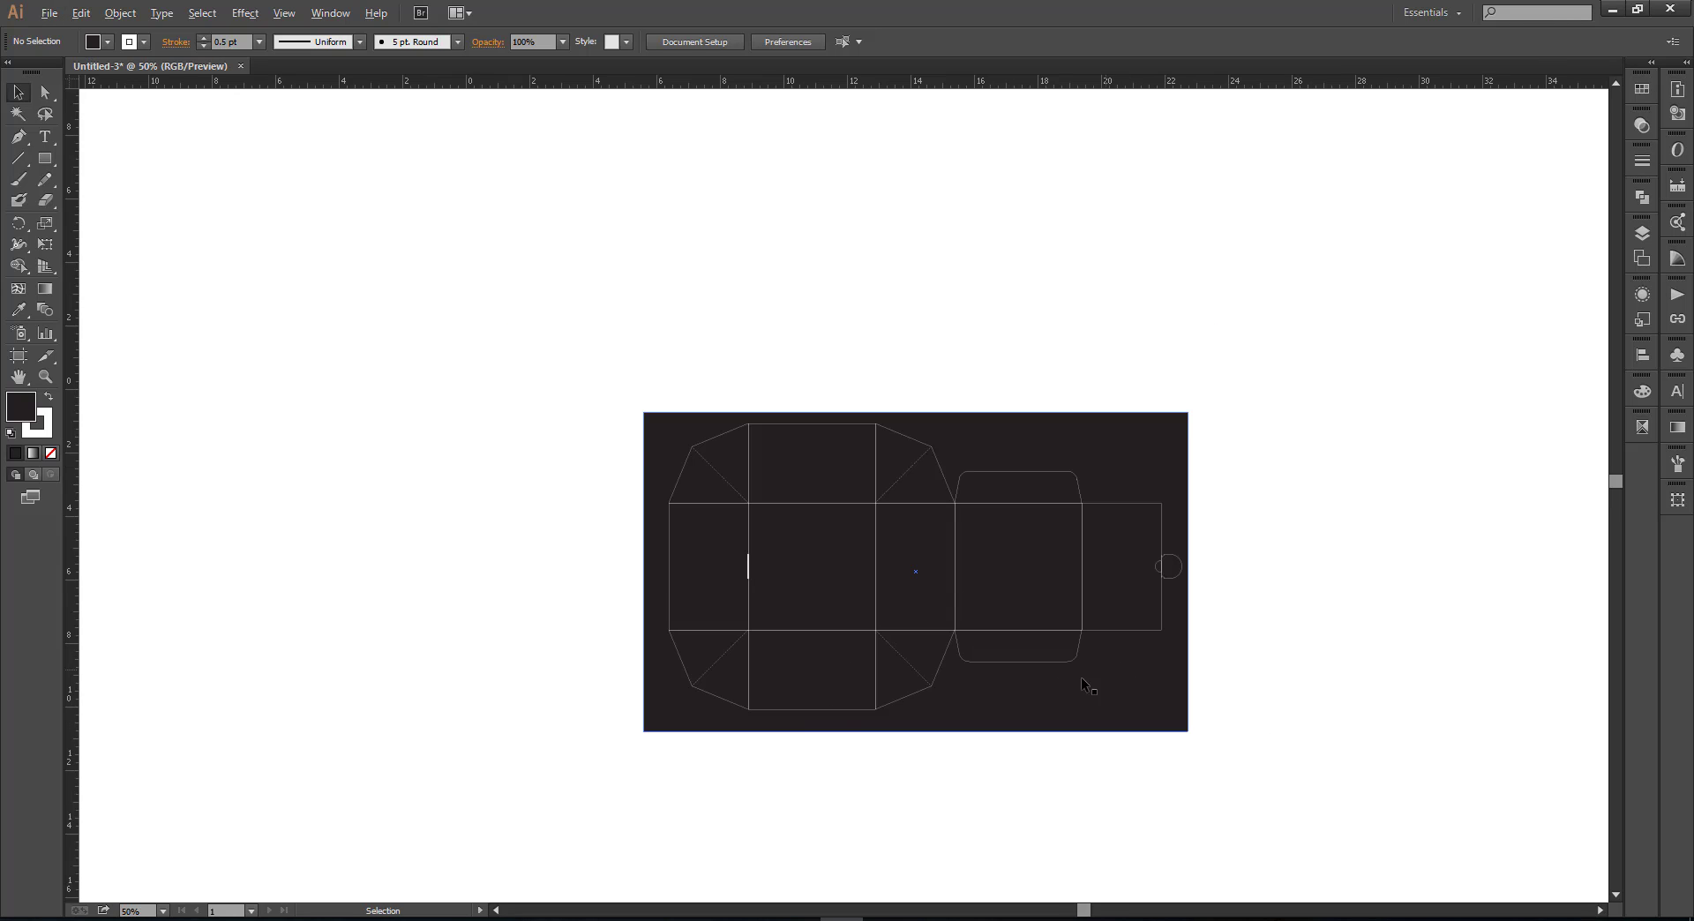
{"action": "scroll", "coordinate": [1044, 674], "scroll_direction": "up", "scroll_amount": 1}
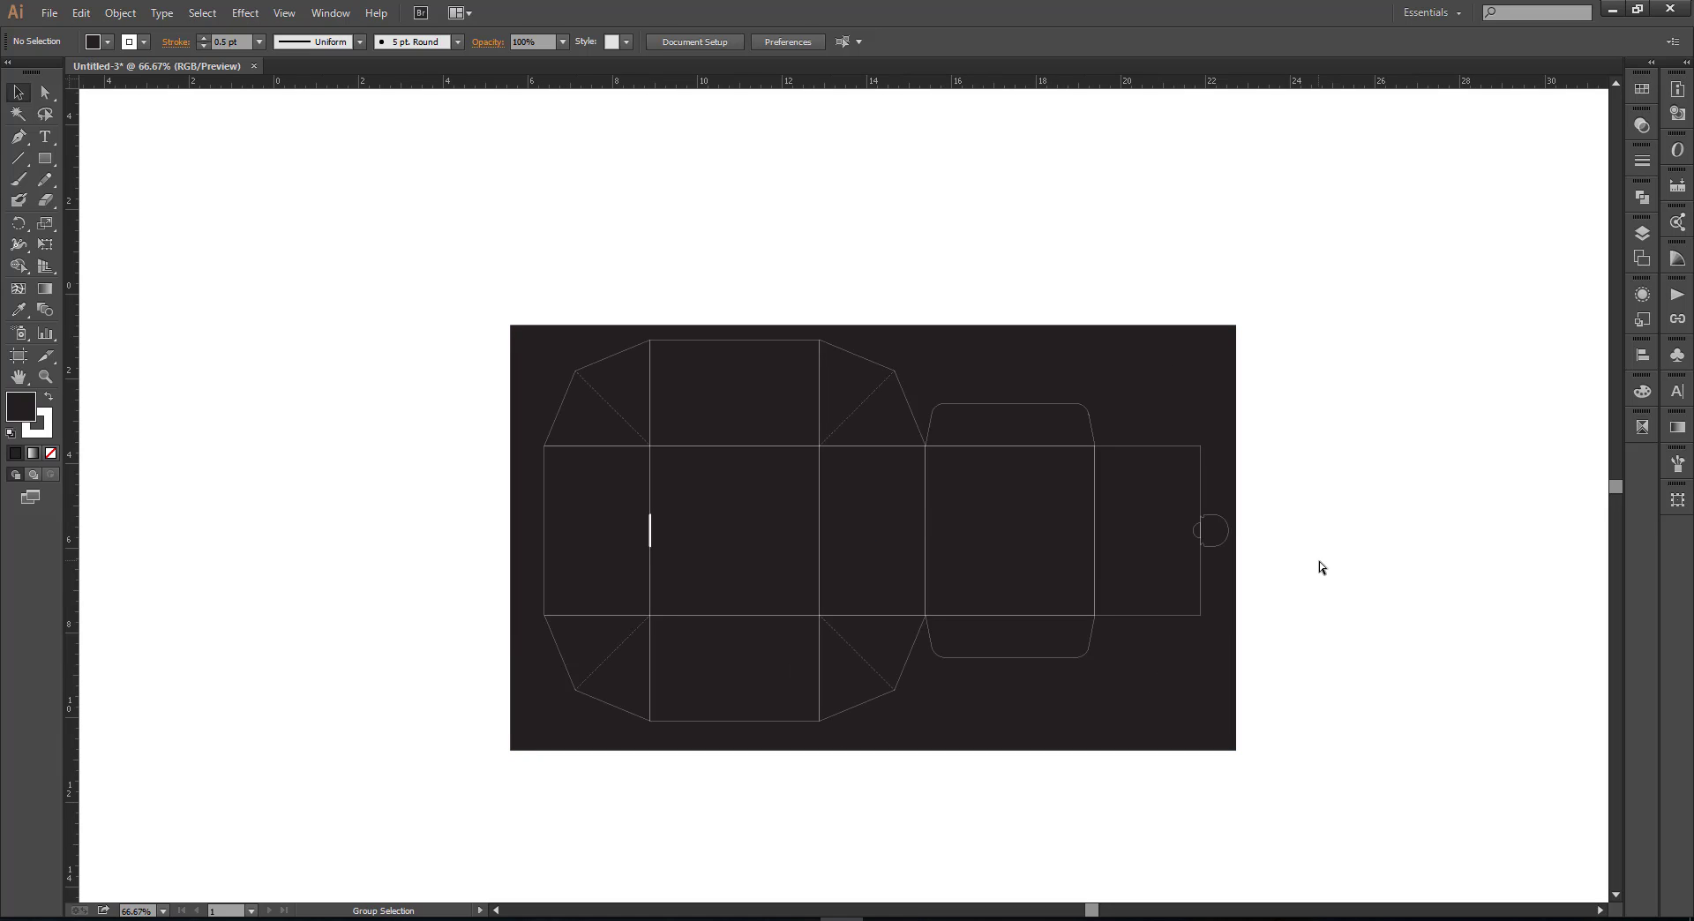
{"action": "key", "text": "ctrl+alt+3"}
{"action": "left_click_drag", "start_coordinate": [353, 596], "coordinate": [486, 616]}
{"action": "left_click_drag", "start_coordinate": [212, 535], "coordinate": [459, 609]}
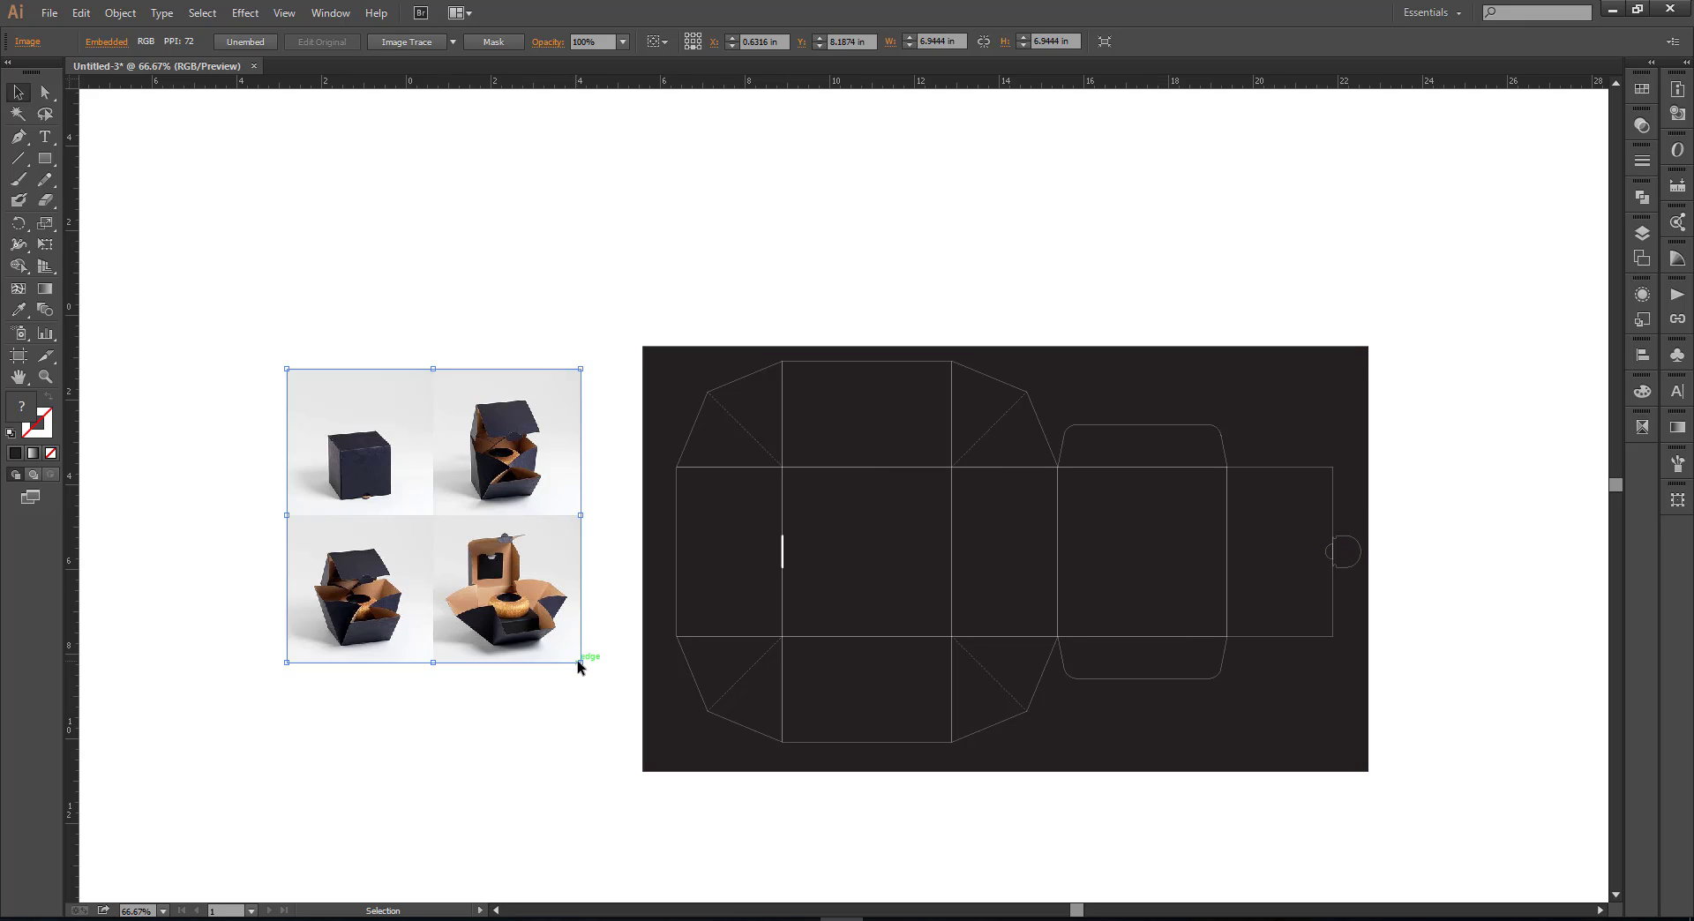
Step: Enlarge the reference image proportionally to nearly the height of the black background, filling the space beside the dieline, and deselect it
{"action": "left_click_drag", "start_coordinate": [580, 663], "coordinate": [610, 732]}
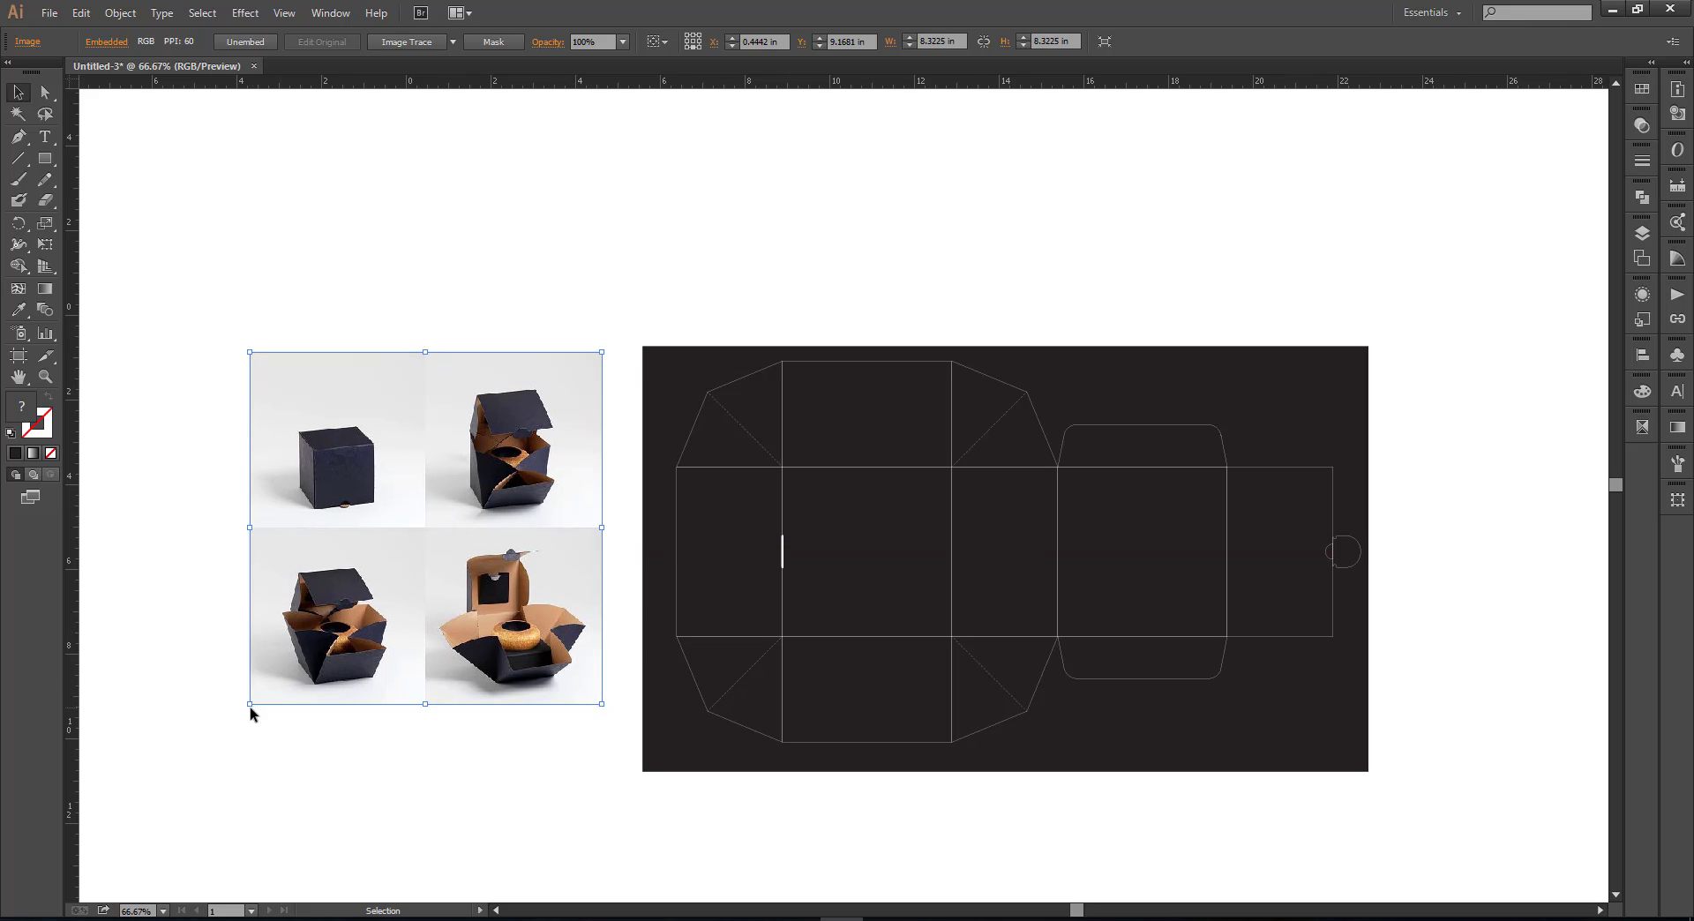
{"action": "left_click_drag", "start_coordinate": [251, 706], "coordinate": [189, 802]}
{"action": "left_click", "coordinate": [458, 802]}
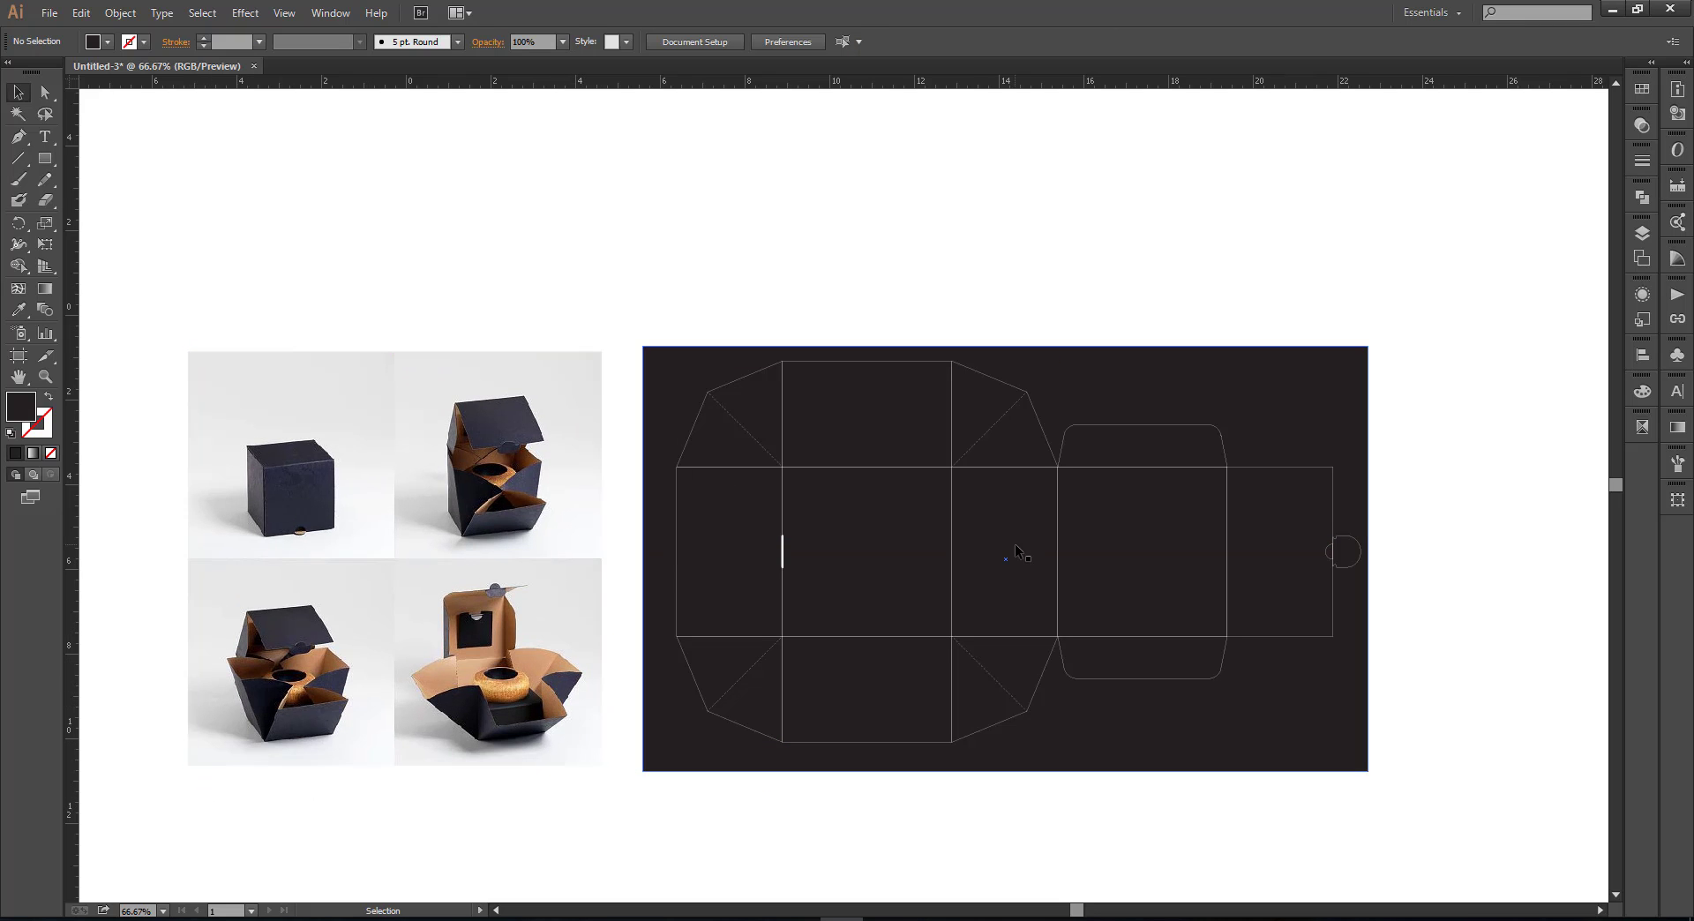
{"action": "scroll", "coordinate": [1088, 760], "scroll_direction": "down", "scroll_amount": 2}
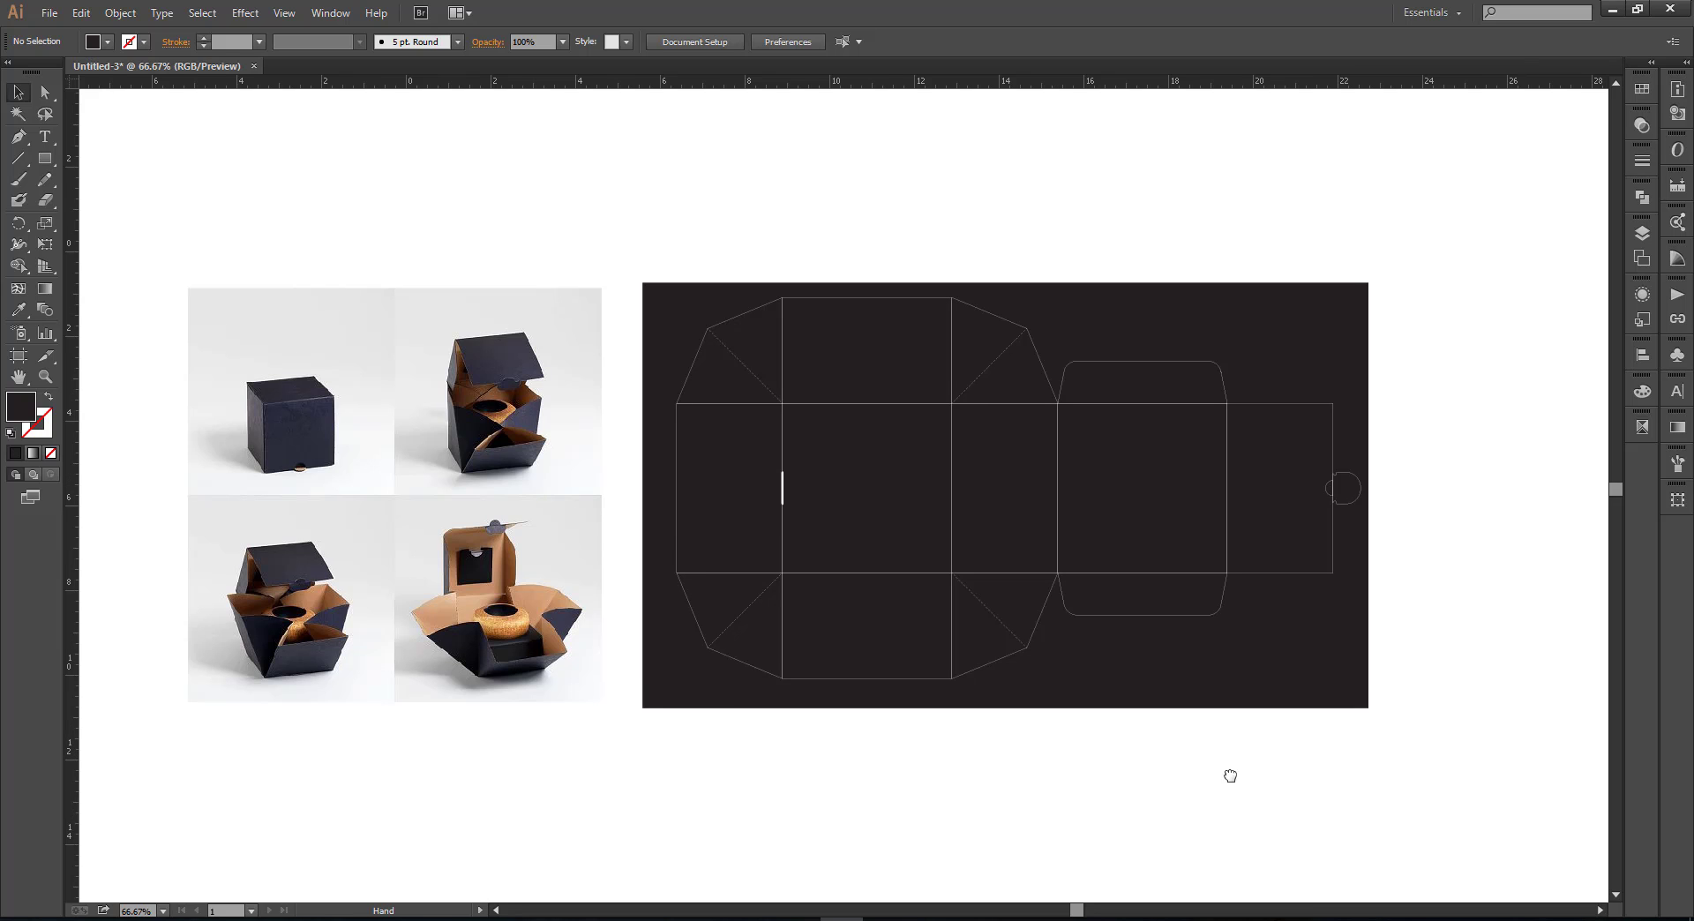
{"action": "left_click_drag", "start_coordinate": [1041, 787], "coordinate": [999, 778]}
{"action": "scroll", "coordinate": [840, 625], "scroll_direction": "up", "scroll_amount": 1}
{"action": "scroll", "coordinate": [840, 624], "scroll_direction": "down", "scroll_amount": 1}
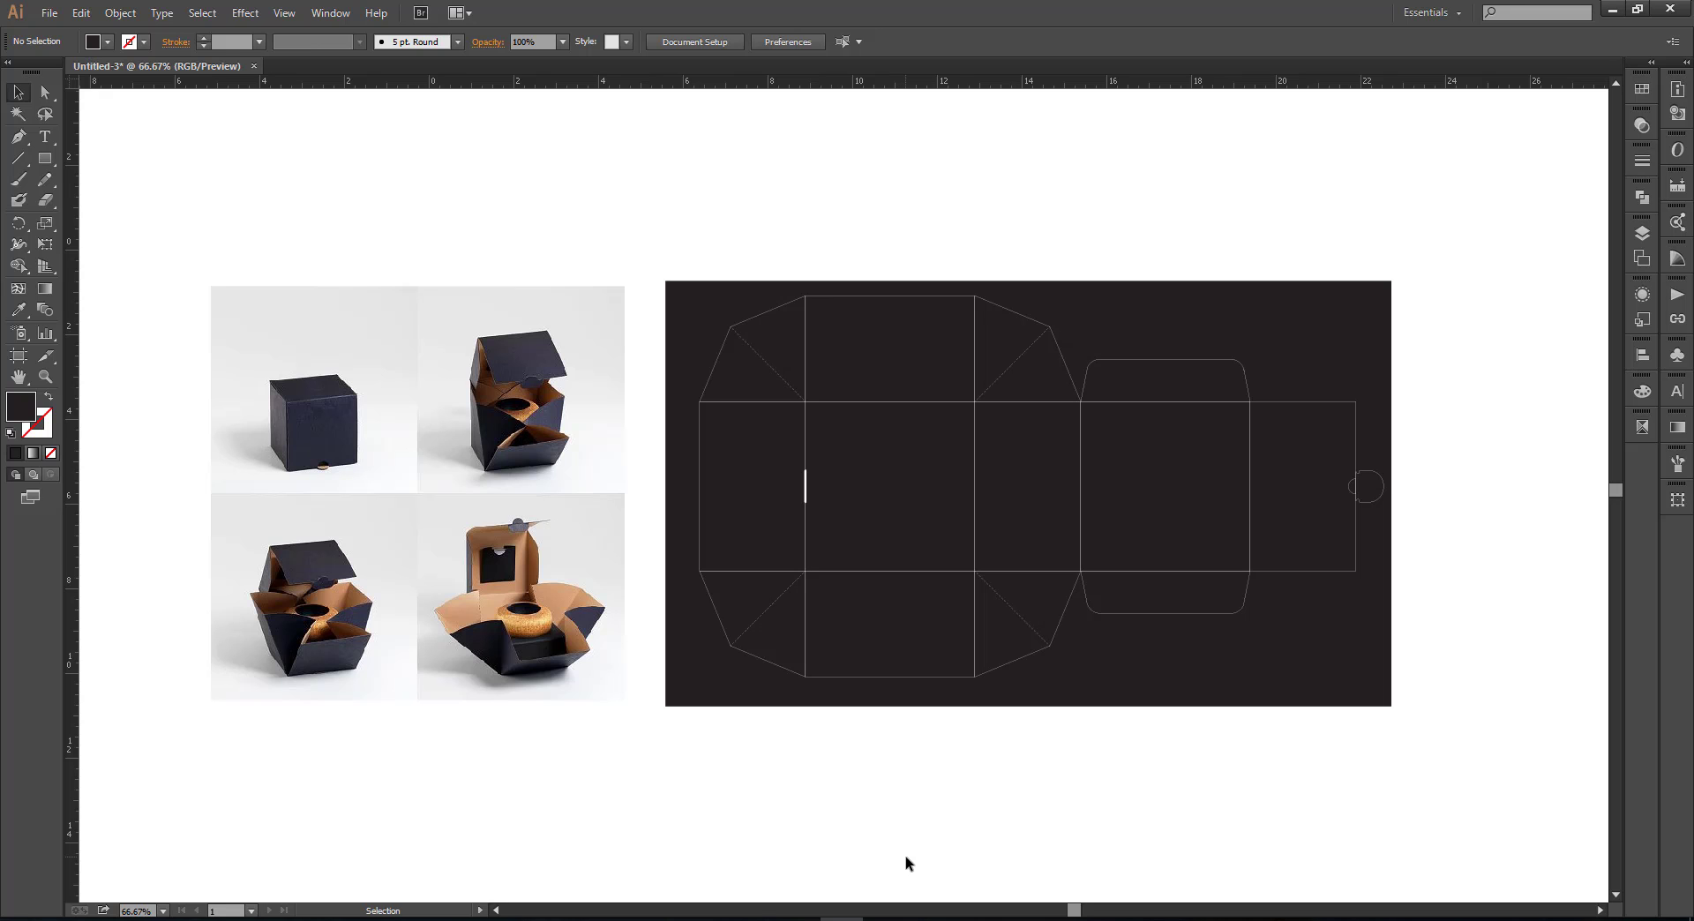